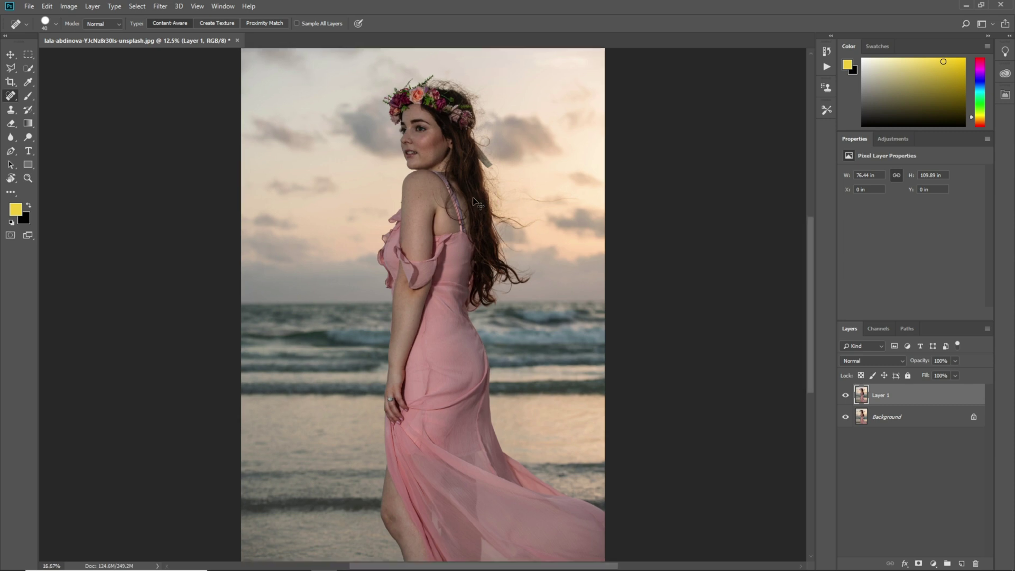
Hide the Background layer and choose the Spot Healing Brush Tool for retouching Layer 1
{"action": "left_click_drag", "start_coordinate": [512, 202], "coordinate": [512, 392]}
{"action": "key", "text": "ctrl+plus"}
{"action": "key", "text": "ctrl+plus"}
{"action": "left_click_drag", "start_coordinate": [651, 230], "coordinate": [512, 423]}
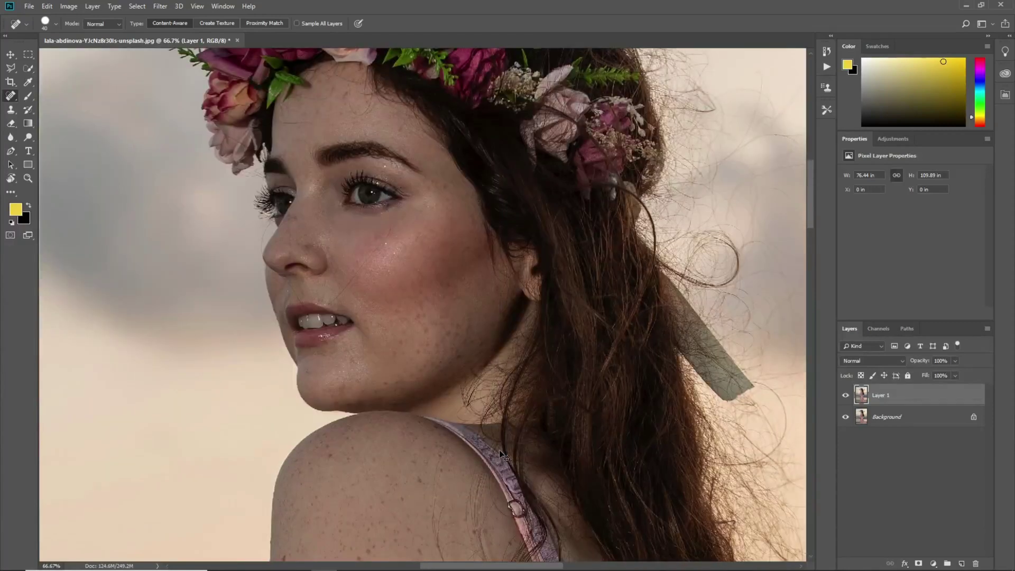
{"action": "key", "text": "ctrl+minus"}
{"action": "left_click_drag", "start_coordinate": [493, 369], "coordinate": [499, 374]}
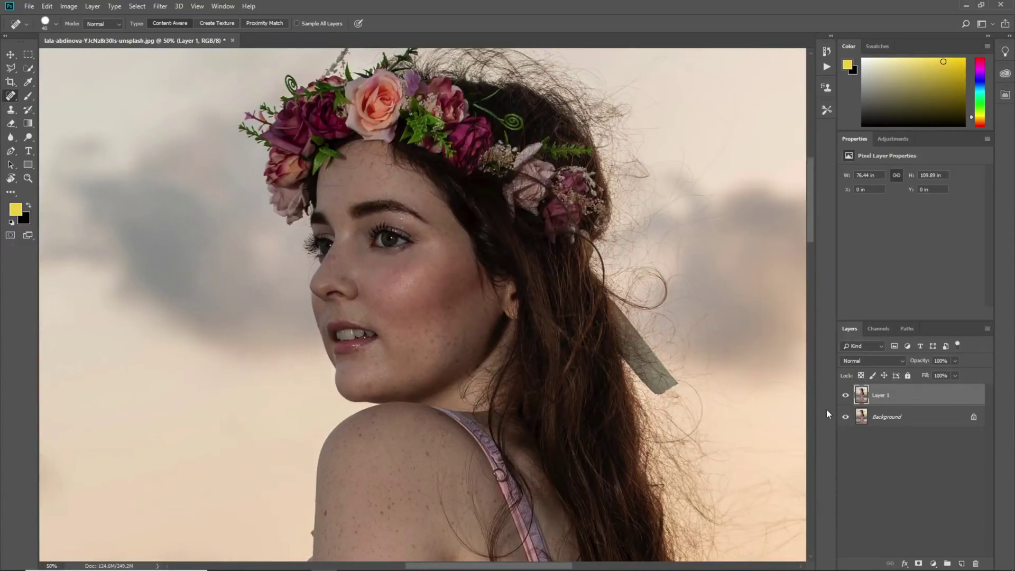
{"action": "left_click", "coordinate": [845, 417]}
{"action": "right_click", "coordinate": [7, 100]}
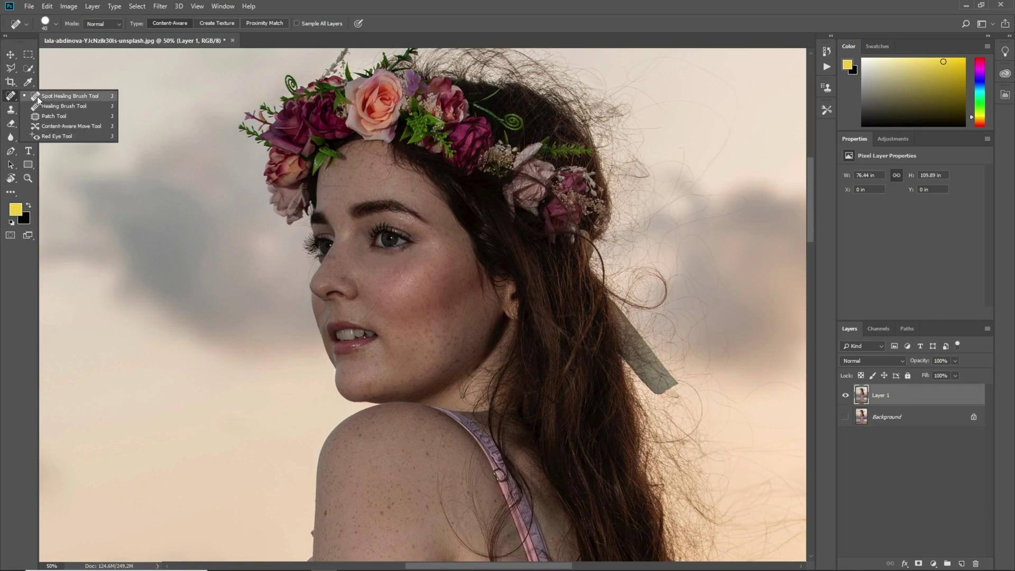
{"action": "left_click", "coordinate": [37, 96]}
Remove the blemishes on the woman's cheek, jaw and chin with the Spot Healing Brush
{"action": "left_click_drag", "start_coordinate": [449, 378], "coordinate": [441, 324]}
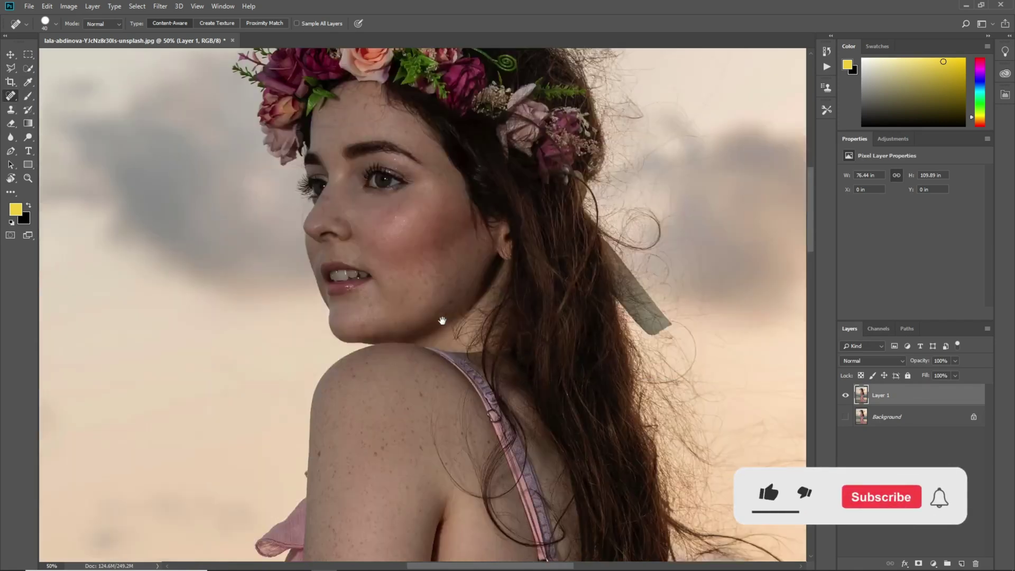
{"action": "left_click_drag", "start_coordinate": [444, 287], "coordinate": [448, 284]}
{"action": "left_click", "coordinate": [405, 300]}
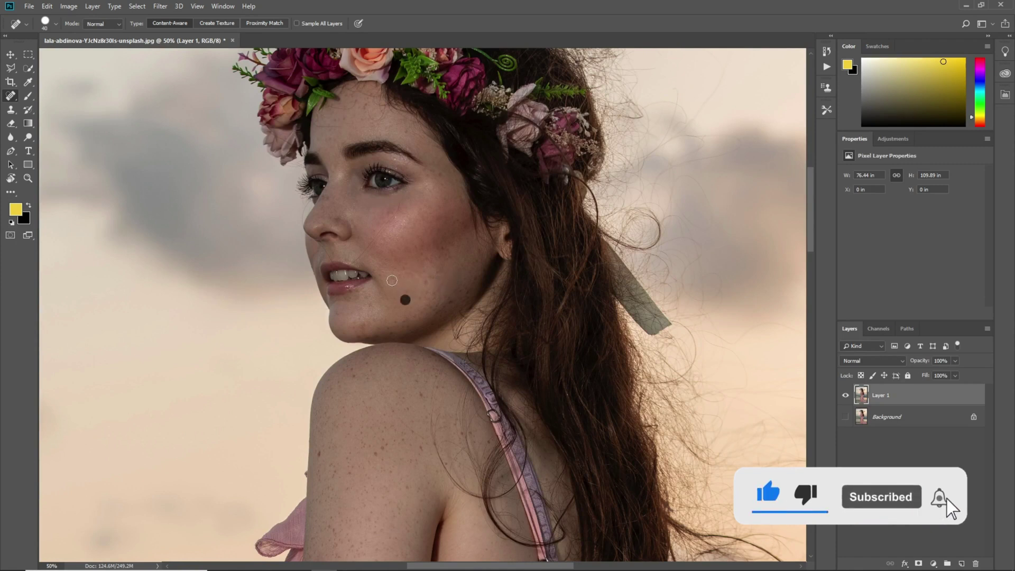
{"action": "left_click", "coordinate": [416, 302]}
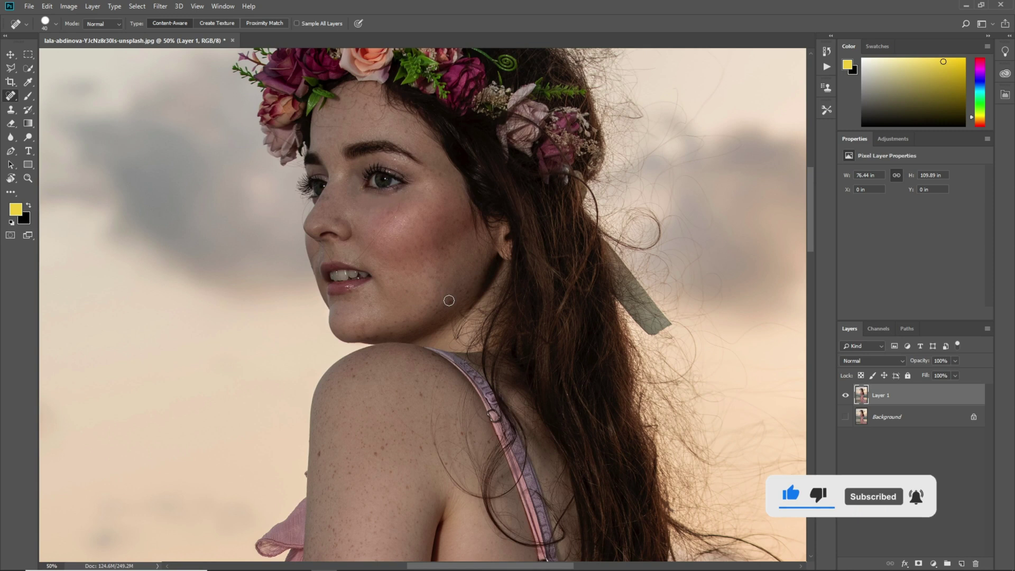
{"action": "left_click", "coordinate": [448, 300]}
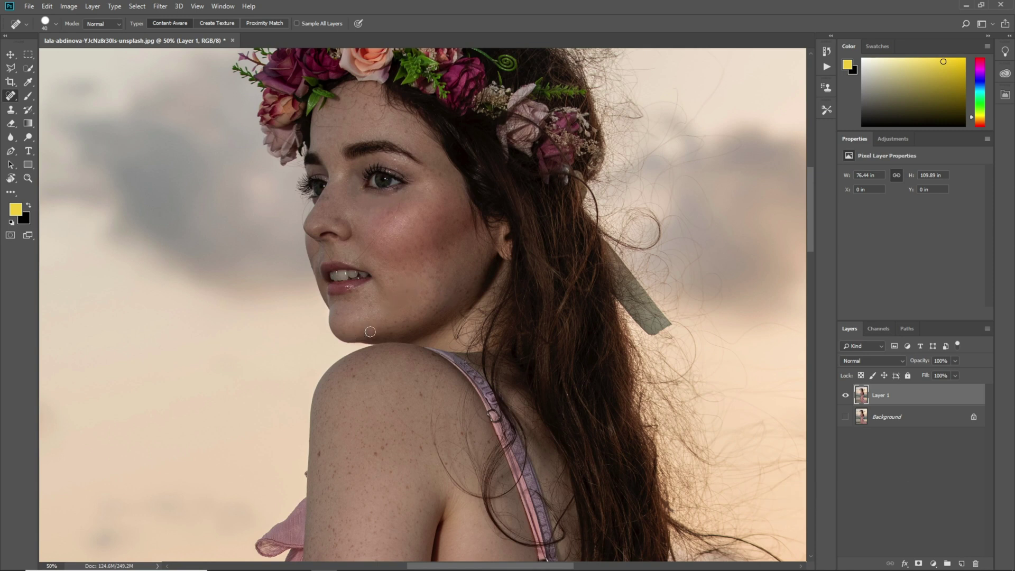
{"action": "left_click_drag", "start_coordinate": [406, 321], "coordinate": [410, 316]}
Remove the larger dark spots on the woman's shoulder and the top of her arm with the Spot Healing Brush
{"action": "left_click_drag", "start_coordinate": [458, 304], "coordinate": [473, 149]}
{"action": "left_click_drag", "start_coordinate": [403, 309], "coordinate": [405, 317]}
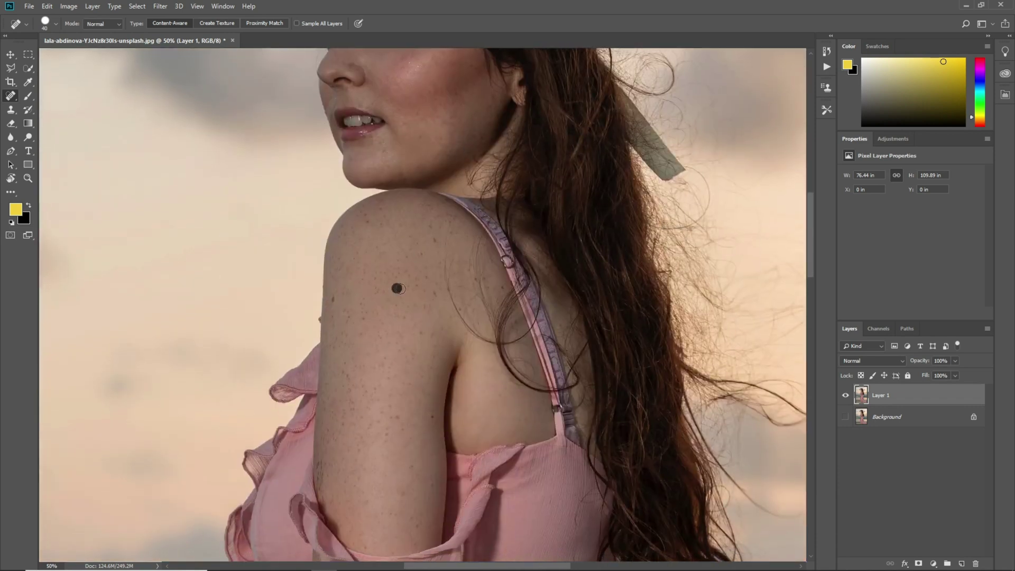
{"action": "left_click", "coordinate": [421, 284]}
{"action": "left_click", "coordinate": [429, 241]}
{"action": "left_click", "coordinate": [359, 243]}
{"action": "left_click", "coordinate": [355, 304]}
{"action": "left_click", "coordinate": [473, 278]}
Heal the freckles and spots along the middle of the upper arm
{"action": "left_click_drag", "start_coordinate": [433, 359], "coordinate": [441, 294]}
{"action": "left_click", "coordinate": [406, 348]}
{"action": "left_click", "coordinate": [366, 342]}
{"action": "left_click", "coordinate": [357, 300]}
{"action": "left_click", "coordinate": [364, 319]}
{"action": "left_click_drag", "start_coordinate": [378, 312], "coordinate": [392, 315]}
{"action": "left_click", "coordinate": [400, 352]}
{"action": "left_click", "coordinate": [397, 338]}
{"action": "left_click", "coordinate": [411, 303]}
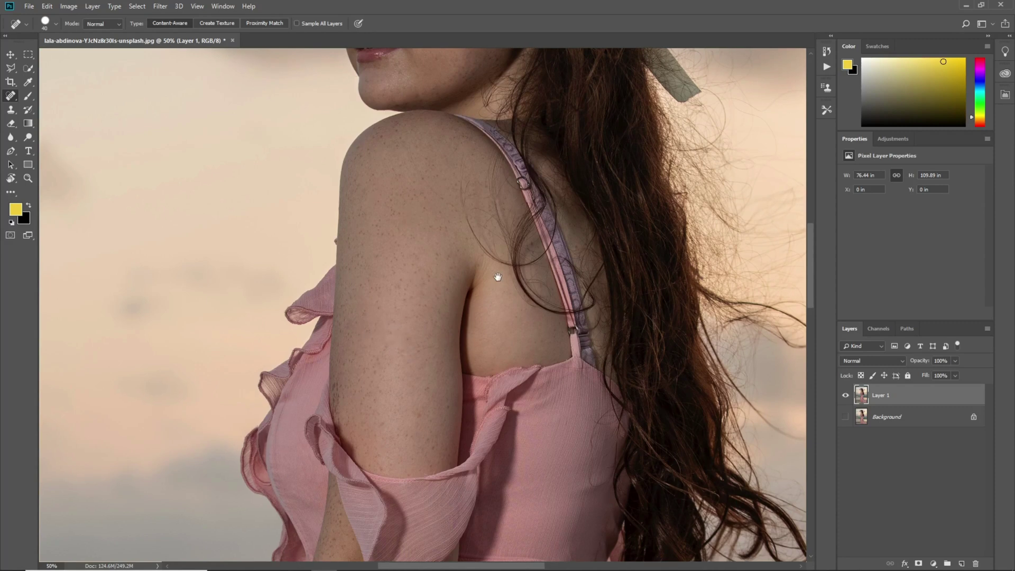
Heal the remaining spots on the lower part of the upper arm, down to the dress ruffle
{"action": "scroll", "coordinate": [465, 272], "scroll_direction": "down", "scroll_amount": 3}
{"action": "scroll", "coordinate": [465, 272], "scroll_direction": "left", "scroll_amount": 3}
{"action": "left_click_drag", "start_coordinate": [443, 275], "coordinate": [446, 316]}
{"action": "left_click", "coordinate": [504, 317]}
{"action": "left_click", "coordinate": [545, 299]}
{"action": "left_click", "coordinate": [538, 339]}
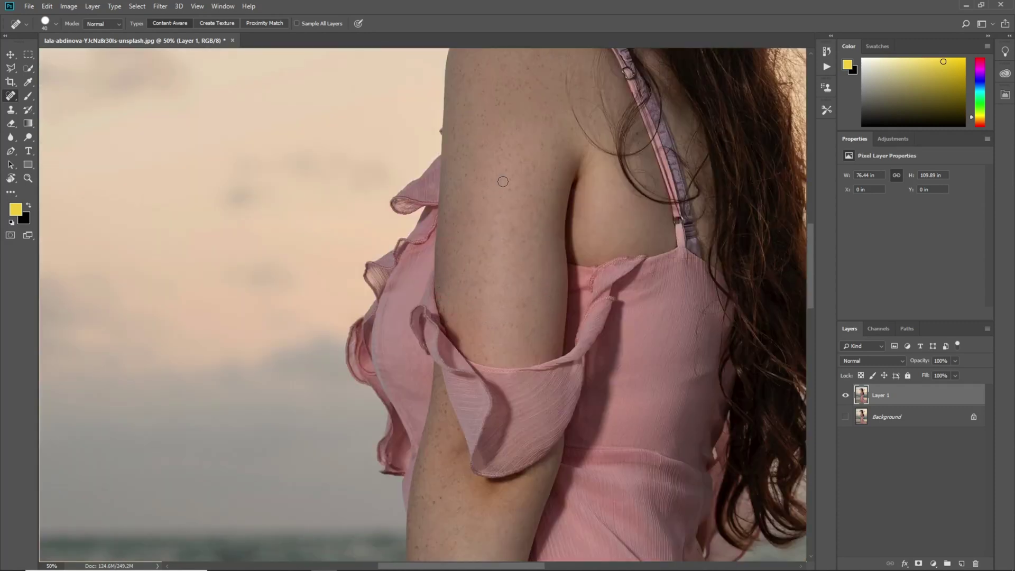
Remove the spots on the forearm from below the sleeve ruffle down towards the wrist
{"action": "left_click_drag", "start_coordinate": [527, 339], "coordinate": [516, 199]}
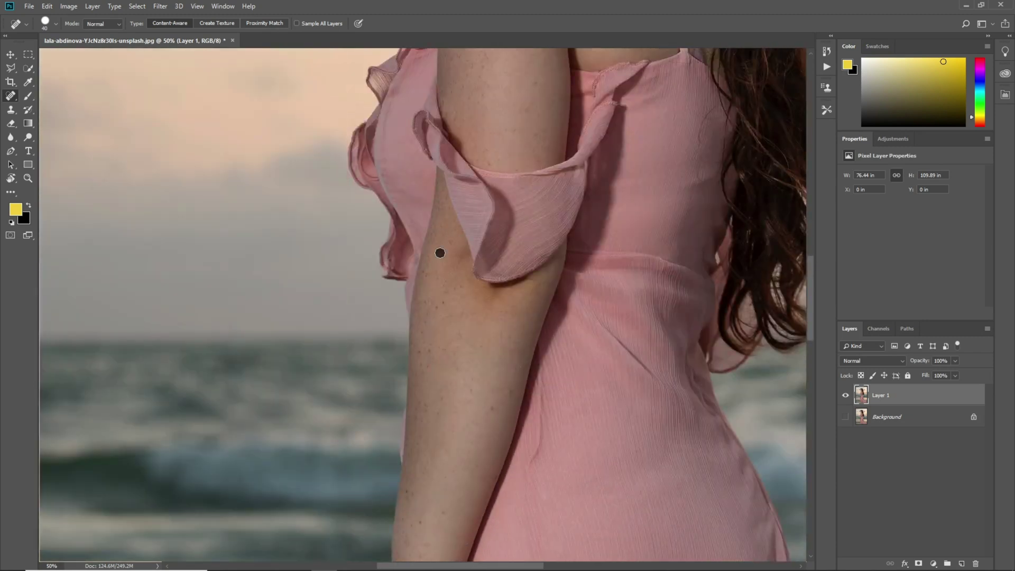
{"action": "left_click", "coordinate": [426, 300]}
{"action": "left_click", "coordinate": [449, 301]}
{"action": "left_click", "coordinate": [441, 288]}
{"action": "left_click_drag", "start_coordinate": [452, 303], "coordinate": [501, 106]}
{"action": "left_click", "coordinate": [474, 153]}
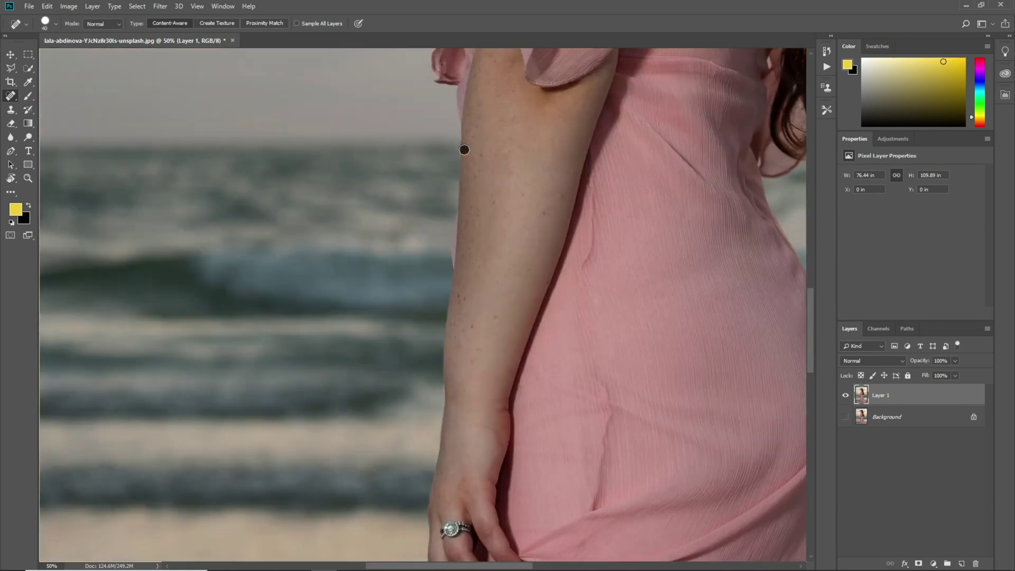
{"action": "left_click", "coordinate": [476, 210]}
{"action": "left_click", "coordinate": [467, 271]}
{"action": "left_click", "coordinate": [460, 297]}
Toggle the visibility of Layer 1 to examine the healed skin on the arm and shoulder
{"action": "key", "text": "ctrl+minus"}
{"action": "scroll", "coordinate": [789, 382], "scroll_direction": "up", "scroll_amount": 3}
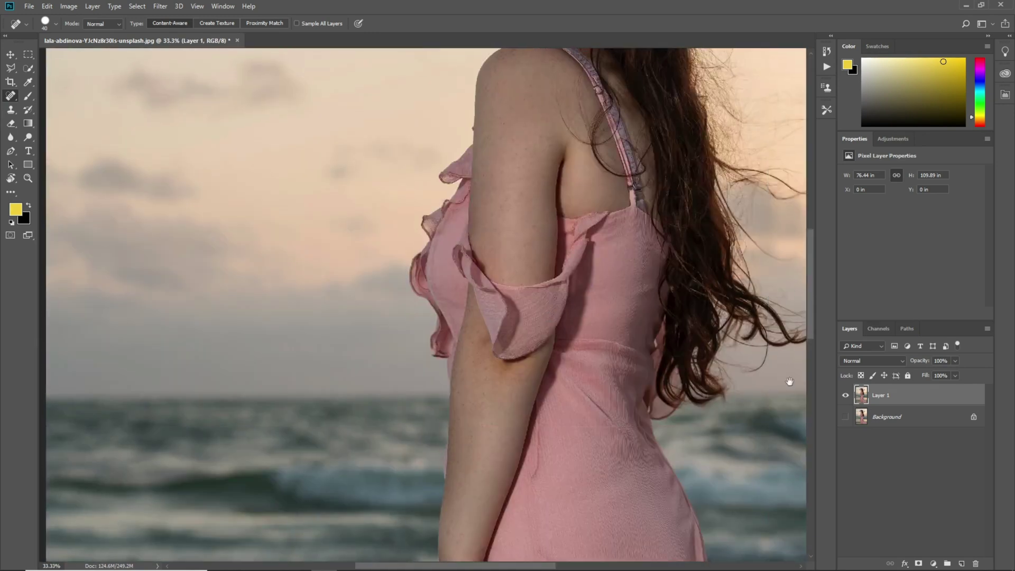
{"action": "scroll", "coordinate": [717, 308], "scroll_direction": "up", "scroll_amount": 2}
{"action": "left_click", "coordinate": [844, 397]}
{"action": "left_click", "coordinate": [845, 398]}
{"action": "left_click", "coordinate": [845, 398]}
{"action": "left_click", "coordinate": [846, 399]}
{"action": "left_click", "coordinate": [846, 399]}
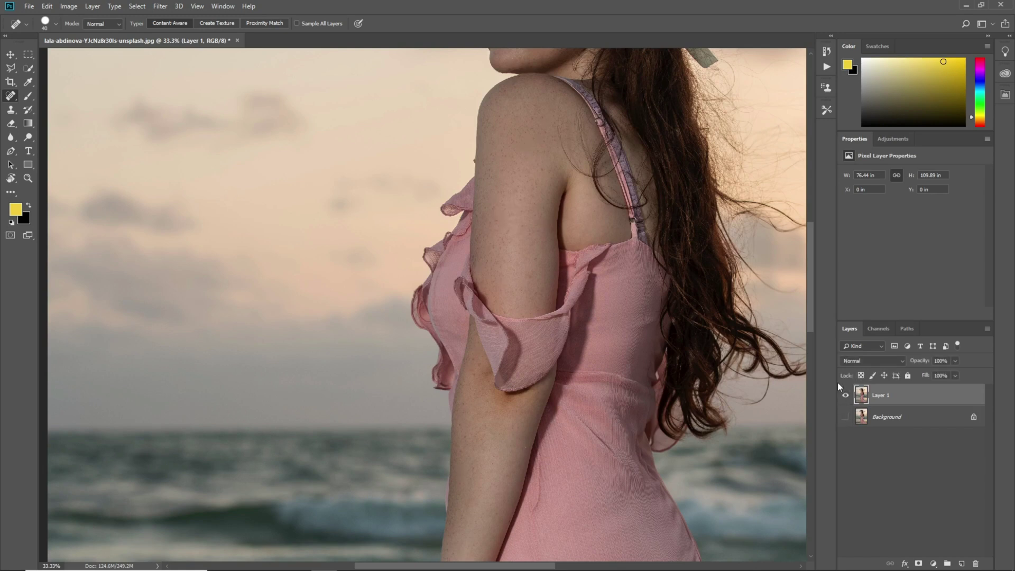
Duplicate Layer 1 and choose the Mixer Brush Tool for smoothing the skin on the copy
{"action": "key", "text": "ctrl+j"}
{"action": "left_click_drag", "start_coordinate": [602, 221], "coordinate": [571, 376]}
{"action": "scroll", "coordinate": [571, 376], "scroll_direction": "up", "scroll_amount": 5}
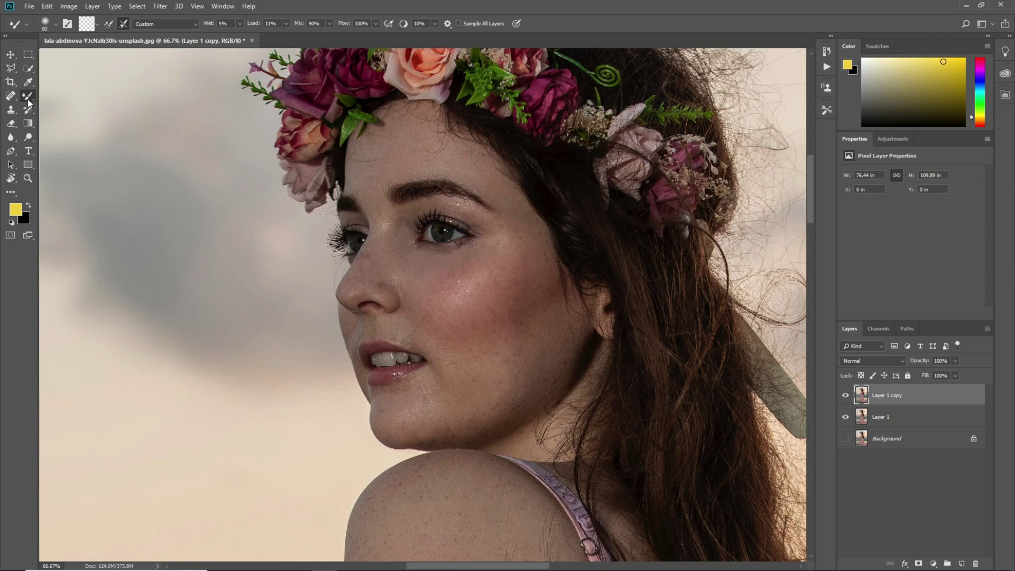
{"action": "right_click", "coordinate": [27, 97]}
{"action": "left_click", "coordinate": [77, 129]}
Choose the Soft Round brush tip from the General Brushes for the Mixer Brush
{"action": "left_click_drag", "start_coordinate": [436, 221], "coordinate": [470, 266]}
{"action": "right_click", "coordinate": [468, 238]}
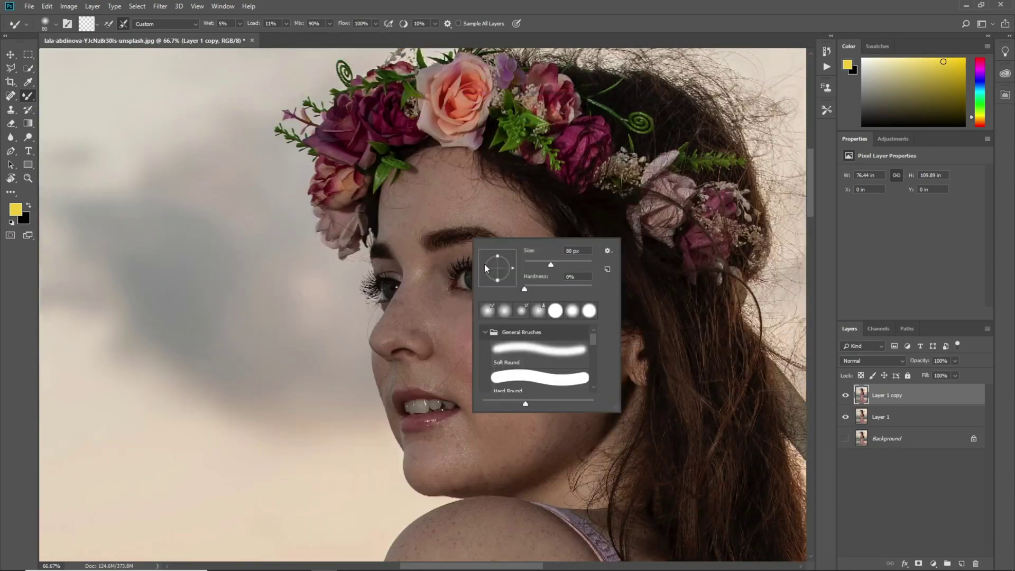
{"action": "left_click", "coordinate": [517, 350]}
Smooth the skin on the forehead, nose, cheek, jaw and chin with the Mixer Brush at 80 px
{"action": "left_click", "coordinate": [440, 205]}
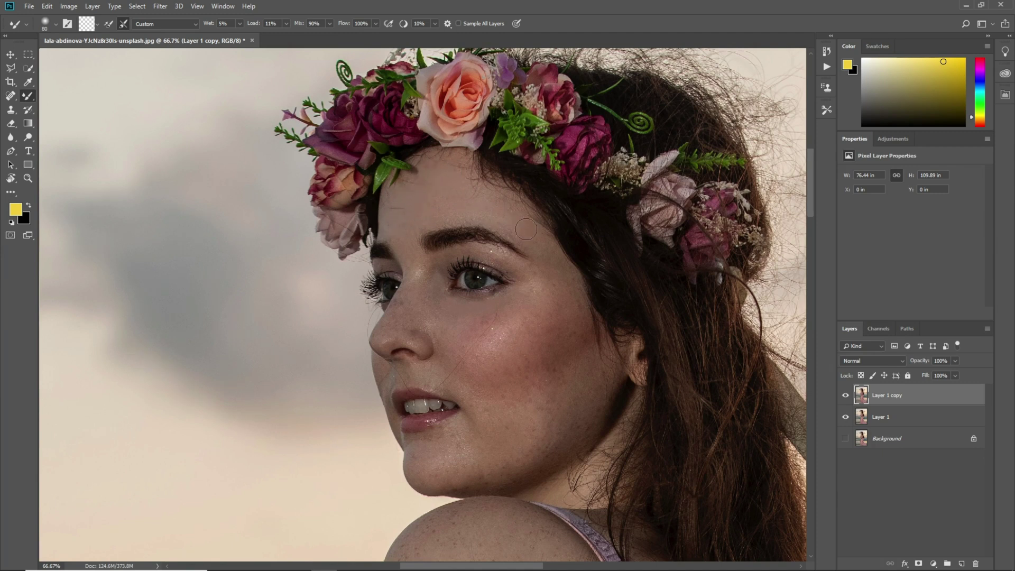
{"action": "left_click_drag", "start_coordinate": [420, 294], "coordinate": [399, 222]}
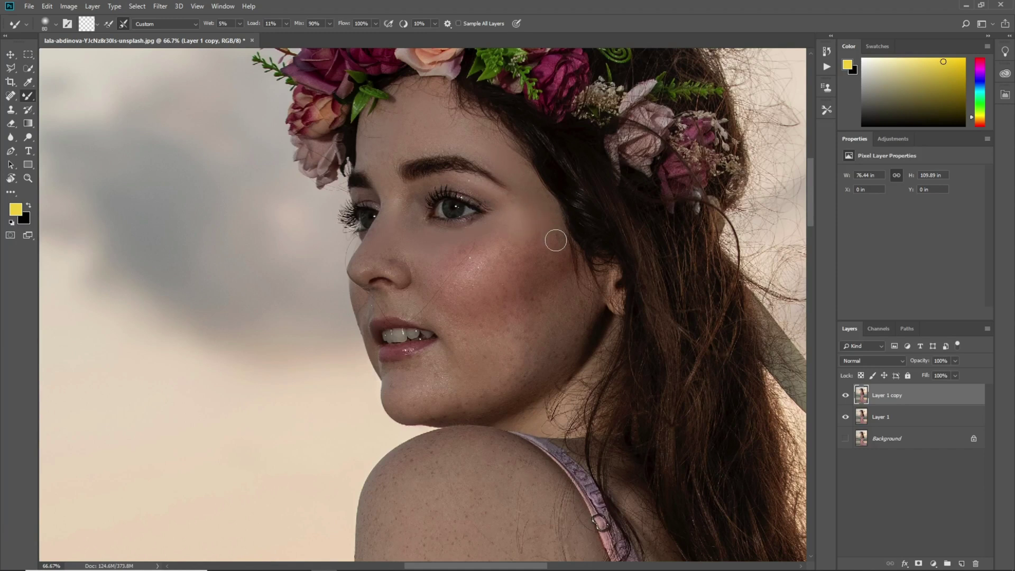
{"action": "left_click_drag", "start_coordinate": [509, 257], "coordinate": [485, 188]}
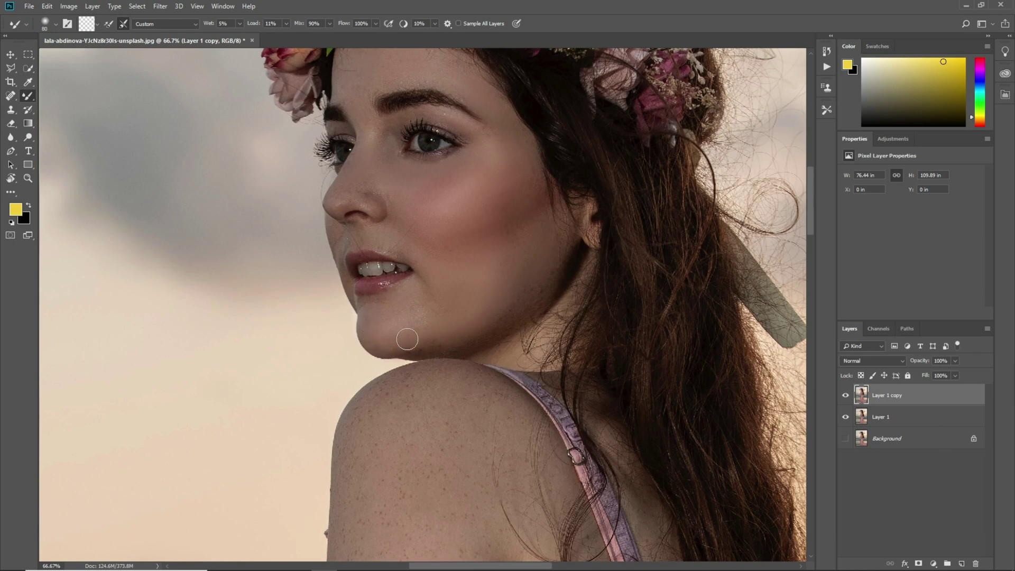
{"action": "left_click_drag", "start_coordinate": [523, 346], "coordinate": [410, 301]}
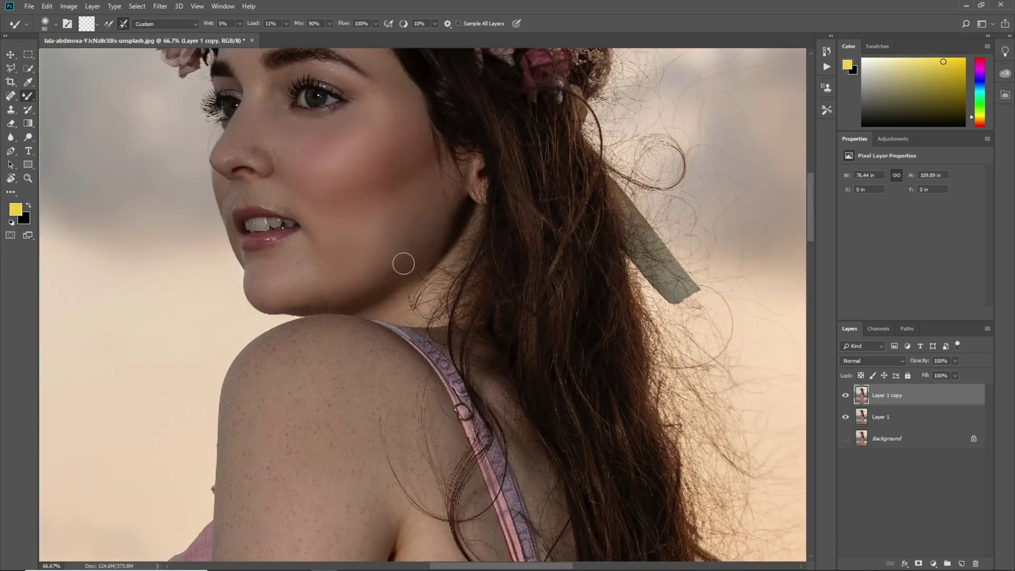
Enlarge the Mixer Brush to 100 px and smooth the skin on the shoulder
{"action": "left_click_drag", "start_coordinate": [411, 348], "coordinate": [482, 219]}
{"action": "key", "text": "bracketright"}
{"action": "key", "text": "bracketright"}
{"action": "mouse_move", "coordinate": [330, 234]}
{"action": "left_mouse_down"}
{"action": "mouse_move", "coordinate": [303, 287]}
{"action": "mouse_move", "coordinate": [335, 278]}
{"action": "mouse_move", "coordinate": [334, 315]}
{"action": "mouse_move", "coordinate": [364, 250]}
{"action": "mouse_move", "coordinate": [368, 274]}
{"action": "mouse_move", "coordinate": [362, 234]}
{"action": "mouse_move", "coordinate": [391, 287]}
{"action": "mouse_move", "coordinate": [394, 242]}
{"action": "mouse_move", "coordinate": [434, 252]}
{"action": "mouse_move", "coordinate": [431, 292]}
{"action": "mouse_move", "coordinate": [477, 235]}
{"action": "mouse_move", "coordinate": [479, 329]}
{"action": "left_mouse_up"}
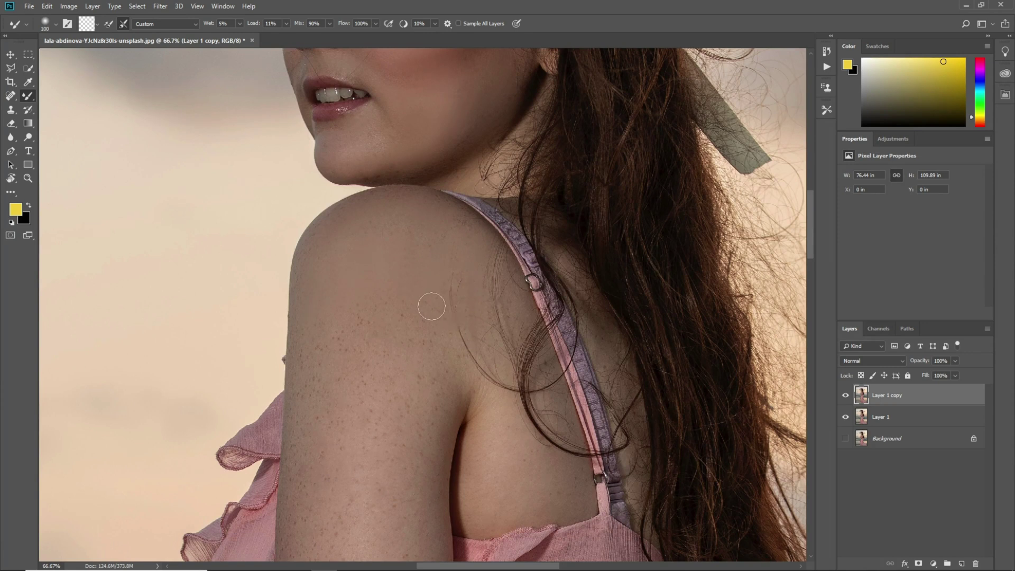
{"action": "mouse_move", "coordinate": [430, 385]}
{"action": "left_mouse_down"}
{"action": "mouse_move", "coordinate": [519, 217]}
{"action": "mouse_move", "coordinate": [507, 227]}
{"action": "mouse_move", "coordinate": [502, 195]}
{"action": "mouse_move", "coordinate": [444, 204]}
{"action": "mouse_move", "coordinate": [468, 165]}
{"action": "mouse_move", "coordinate": [413, 153]}
{"action": "mouse_move", "coordinate": [398, 321]}
{"action": "left_mouse_up"}
Smooth the upper arm and the bare back beside the strap, enlarging the Mixer Brush to 200 px
{"action": "key", "text": "bracketright"}
{"action": "mouse_move", "coordinate": [388, 419]}
{"action": "left_mouse_down"}
{"action": "mouse_move", "coordinate": [430, 469]}
{"action": "mouse_move", "coordinate": [417, 386]}
{"action": "mouse_move", "coordinate": [443, 289]}
{"action": "mouse_move", "coordinate": [411, 350]}
{"action": "mouse_move", "coordinate": [423, 358]}
{"action": "mouse_move", "coordinate": [452, 341]}
{"action": "mouse_move", "coordinate": [459, 236]}
{"action": "mouse_move", "coordinate": [449, 286]}
{"action": "mouse_move", "coordinate": [467, 352]}
{"action": "mouse_move", "coordinate": [443, 475]}
{"action": "mouse_move", "coordinate": [493, 474]}
{"action": "mouse_move", "coordinate": [503, 425]}
{"action": "mouse_move", "coordinate": [496, 331]}
{"action": "mouse_move", "coordinate": [482, 325]}
{"action": "mouse_move", "coordinate": [456, 413]}
{"action": "mouse_move", "coordinate": [423, 215]}
{"action": "left_mouse_up"}
{"action": "key", "text": "bracketright"}
{"action": "key", "text": "bracketright"}
{"action": "key", "text": "bracketright"}
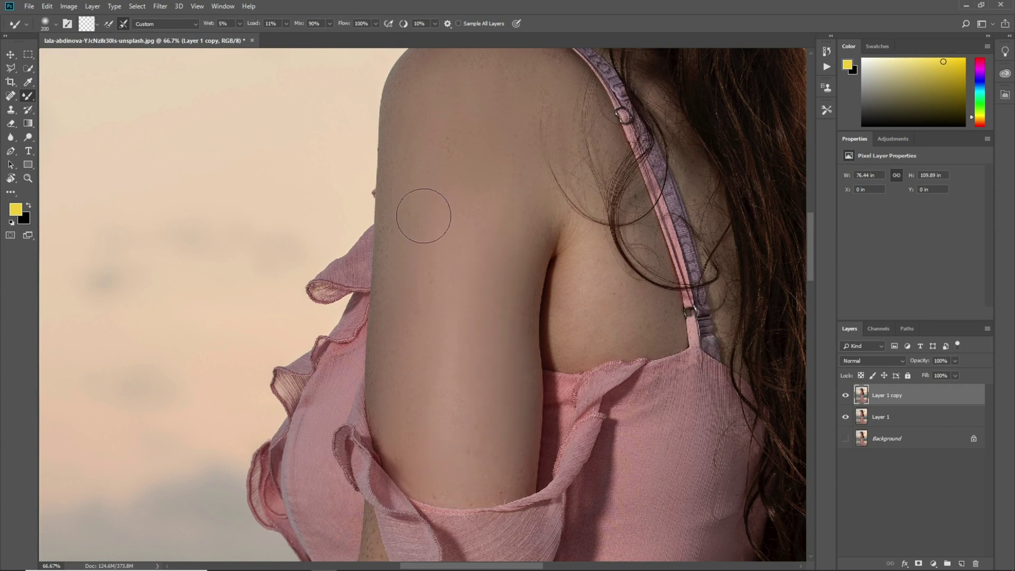
{"action": "scroll", "coordinate": [424, 216], "scroll_direction": "up", "scroll_amount": 2}
{"action": "scroll", "coordinate": [423, 216], "scroll_direction": "right", "scroll_amount": 5}
{"action": "mouse_move", "coordinate": [430, 323]}
{"action": "left_mouse_down"}
{"action": "mouse_move", "coordinate": [473, 384]}
{"action": "mouse_move", "coordinate": [496, 372]}
{"action": "mouse_move", "coordinate": [445, 315]}
{"action": "mouse_move", "coordinate": [497, 289]}
{"action": "mouse_move", "coordinate": [432, 134]}
{"action": "mouse_move", "coordinate": [487, 110]}
{"action": "mouse_move", "coordinate": [567, 326]}
{"action": "mouse_move", "coordinate": [528, 443]}
{"action": "left_mouse_up"}
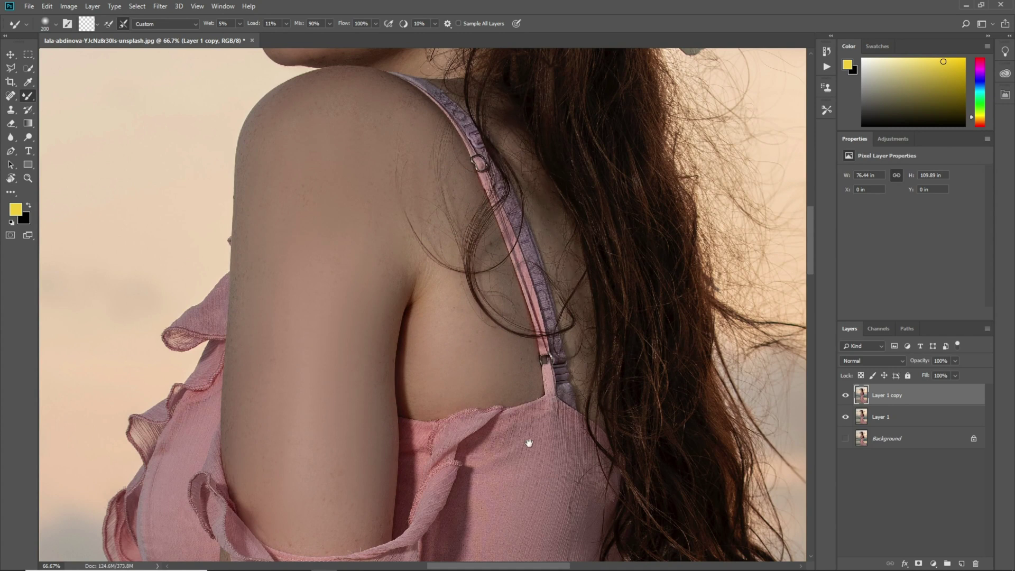
Smooth the skin on the upper forearm below the ruffle, adjusting the Mixer Brush size to 175 px
{"action": "scroll", "coordinate": [528, 443], "scroll_direction": "down", "scroll_amount": 6}
{"action": "scroll", "coordinate": [437, 234], "scroll_direction": "up", "scroll_amount": 1}
{"action": "key", "text": "bracketleft"}
{"action": "key", "text": "bracketleft"}
{"action": "key", "text": "bracketleft"}
{"action": "key", "text": "bracketleft"}
{"action": "key", "text": "bracketleft"}
{"action": "key", "text": "bracketleft"}
{"action": "key", "text": "bracketleft"}
{"action": "key", "text": "bracketleft"}
{"action": "mouse_move", "coordinate": [455, 191]}
{"action": "left_mouse_down"}
{"action": "mouse_move", "coordinate": [442, 192]}
{"action": "mouse_move", "coordinate": [443, 317]}
{"action": "mouse_move", "coordinate": [425, 166]}
{"action": "left_mouse_up"}
{"action": "key", "text": "bracketright"}
{"action": "key", "text": "bracketright"}
{"action": "key", "text": "bracketright"}
{"action": "key", "text": "bracketright"}
{"action": "key", "text": "bracketright"}
{"action": "key", "text": "bracketright"}
{"action": "key", "text": "bracketright"}
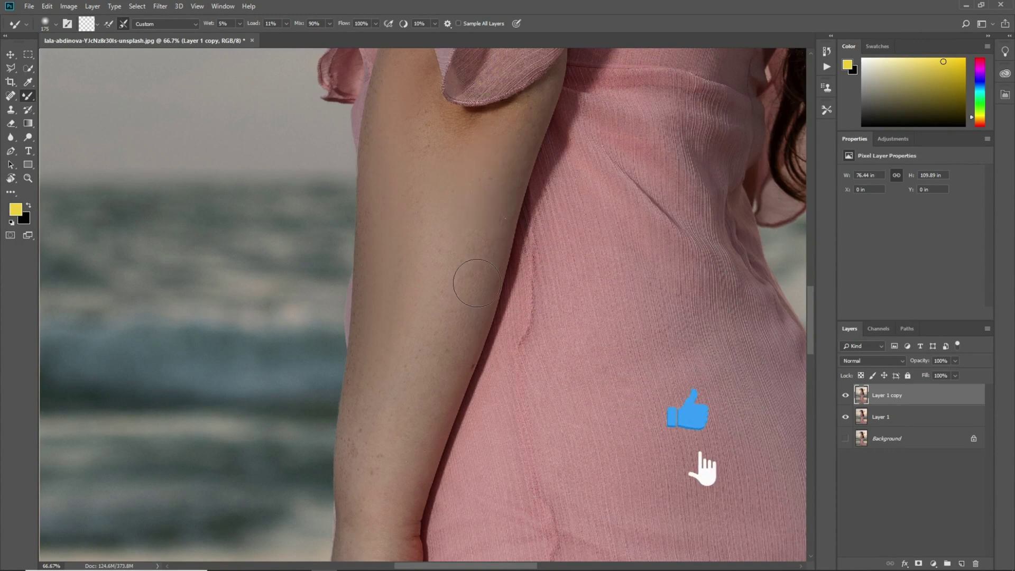
Smooth the skin on the lower forearm, wrist and exposed leg with the 175 px Mixer Brush
{"action": "scroll", "coordinate": [430, 174], "scroll_direction": "down", "scroll_amount": 5}
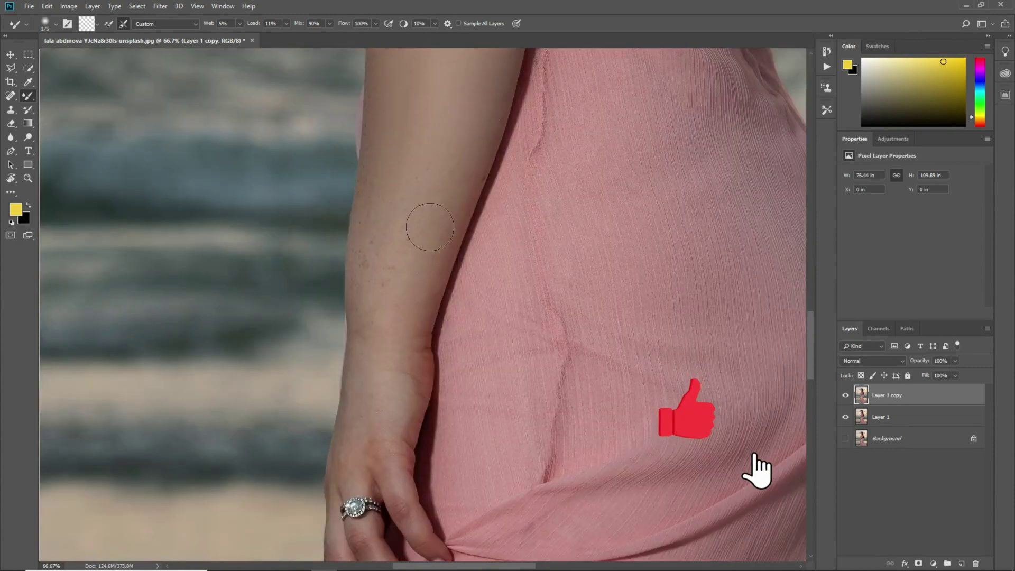
{"action": "scroll", "coordinate": [399, 241], "scroll_direction": "down", "scroll_amount": 5}
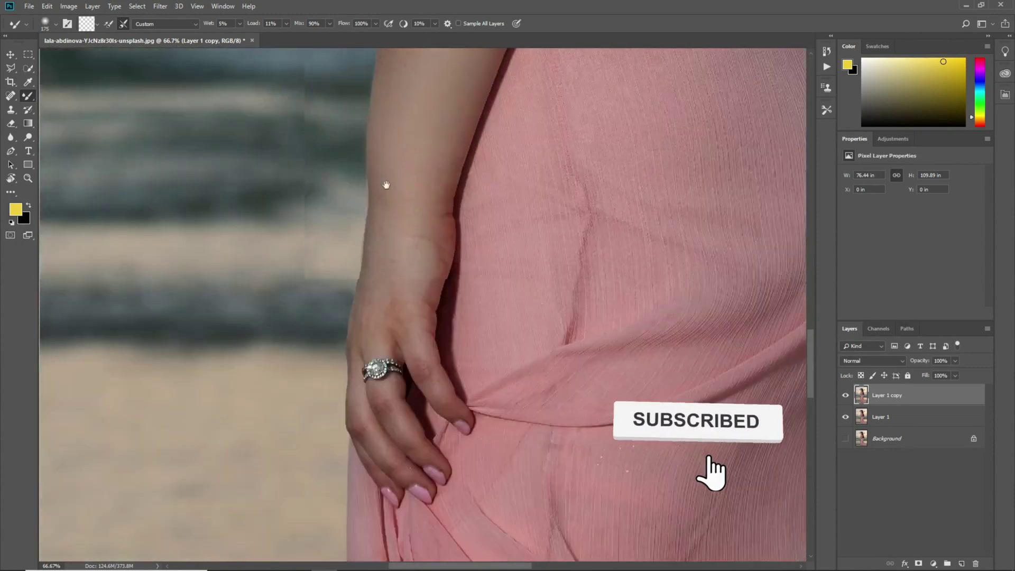
{"action": "scroll", "coordinate": [388, 181], "scroll_direction": "up", "scroll_amount": 4}
{"action": "scroll", "coordinate": [398, 238], "scroll_direction": "down", "scroll_amount": 2}
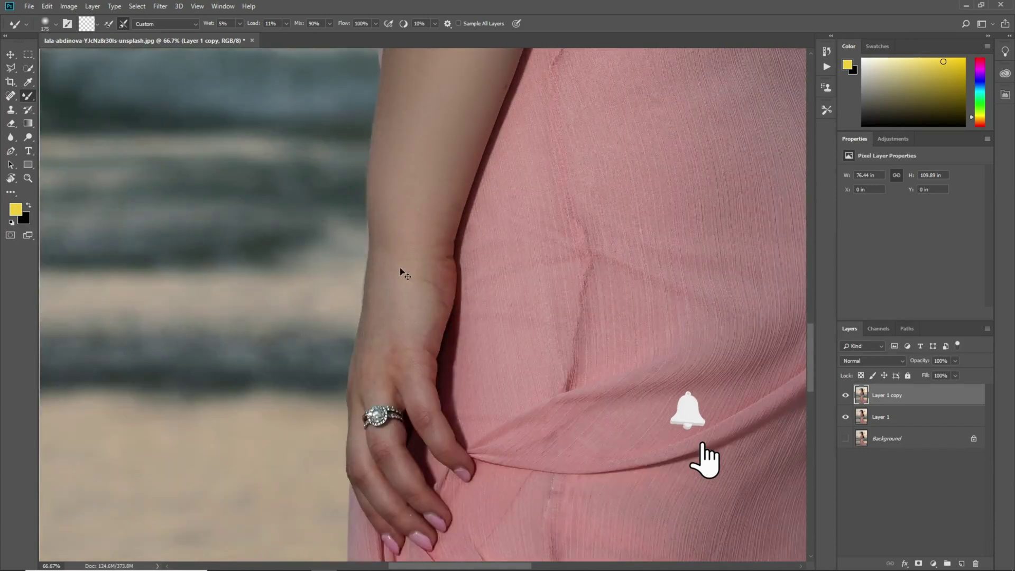
{"action": "scroll", "coordinate": [412, 295], "scroll_direction": "down", "scroll_amount": 1}
{"action": "scroll", "coordinate": [462, 126], "scroll_direction": "down", "scroll_amount": 8}
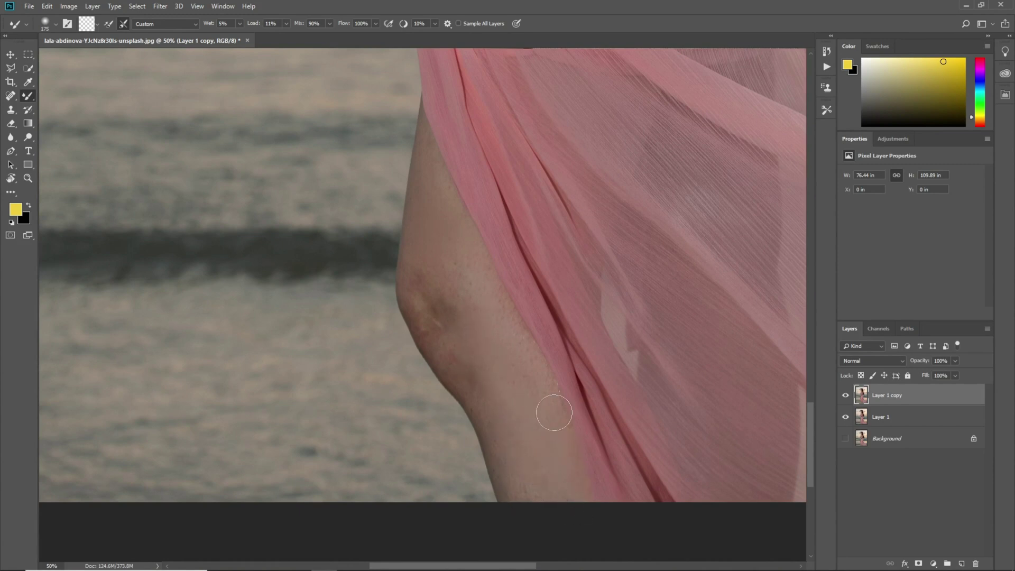
Compare the smoothing by toggling the visibility of Layer 1 copy, and set that layer's opacity to 80%
{"action": "key", "text": "ctrl+0"}
{"action": "key", "text": "ctrl+plus"}
{"action": "key", "text": "ctrl+plus"}
{"action": "key", "text": "ctrl+plus"}
{"action": "key", "text": "ctrl+plus"}
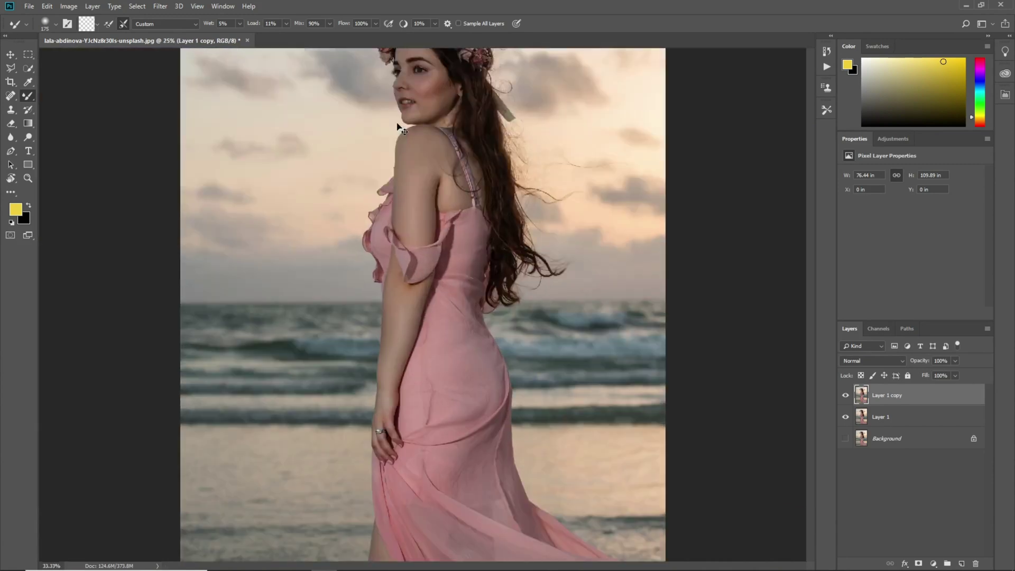
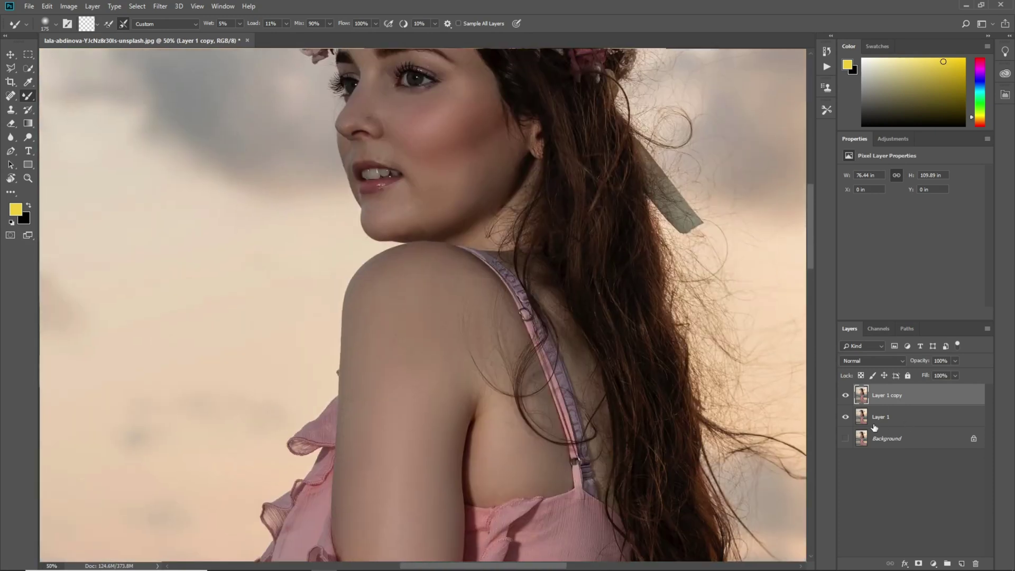
{"action": "left_click", "coordinate": [844, 395]}
{"action": "left_click", "coordinate": [845, 398]}
{"action": "left_click_drag", "start_coordinate": [503, 228], "coordinate": [512, 276]}
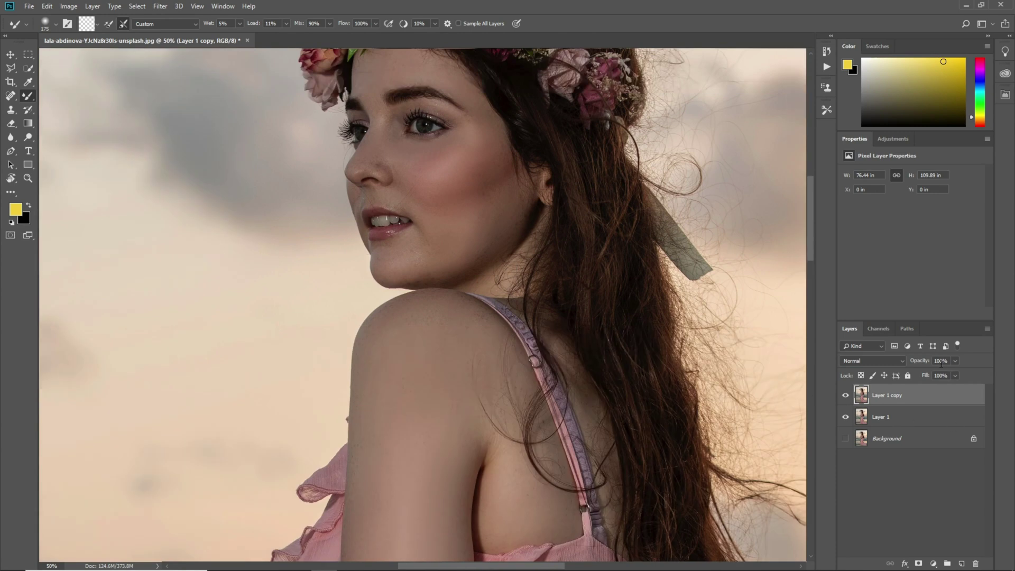
{"action": "type", "text": "80"}
Examine the skin texture on the face with and without Layer 1 copy, and view the whole photo
{"action": "key", "text": "ctrl+plus"}
{"action": "key", "text": "ctrl+plus"}
{"action": "scroll", "coordinate": [438, 344], "scroll_direction": "up", "scroll_amount": 5}
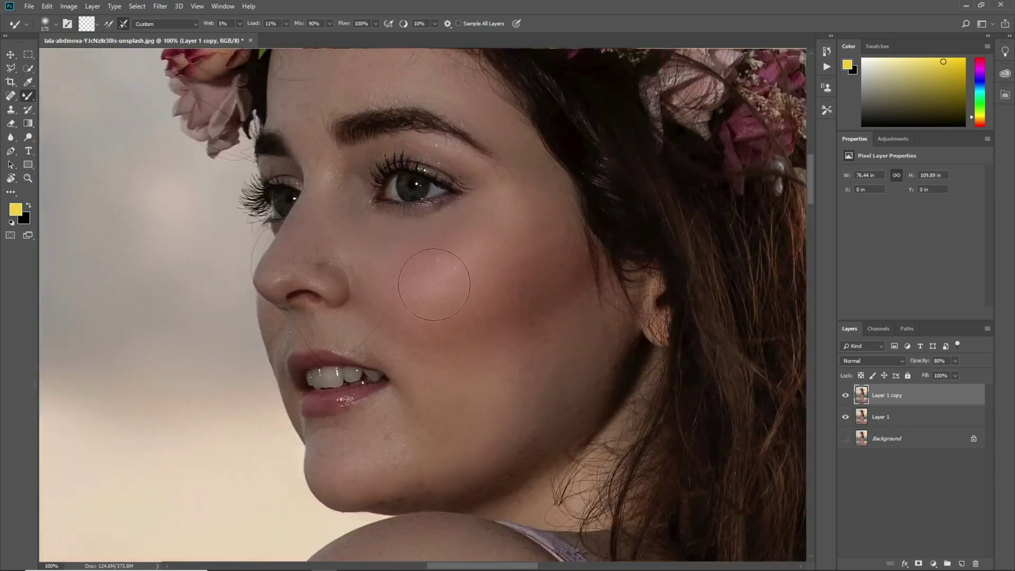
{"action": "left_click", "coordinate": [844, 395]}
{"action": "left_click", "coordinate": [844, 396]}
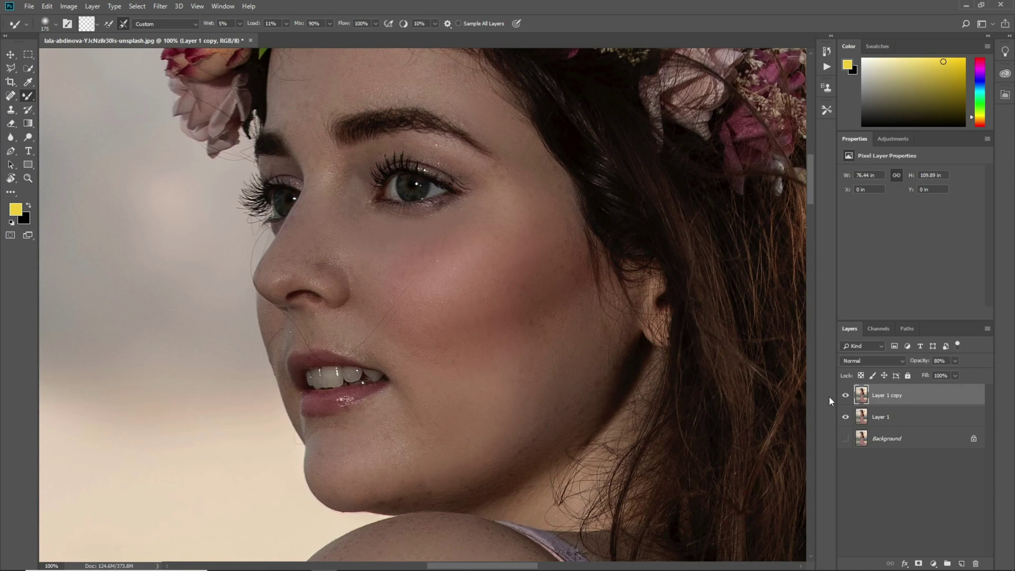
{"action": "key", "text": "ctrl+plus"}
{"action": "key", "text": "ctrl+plus"}
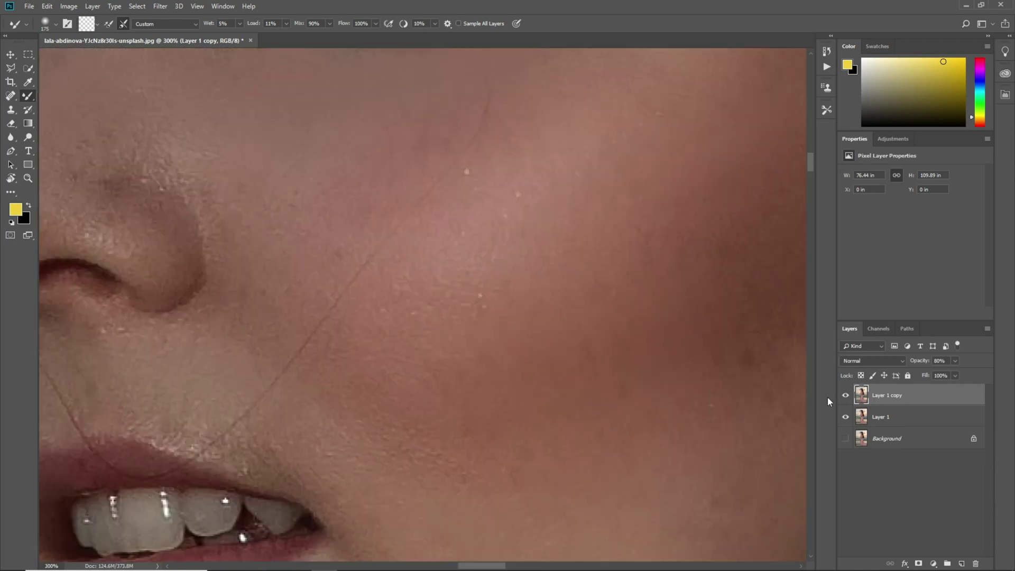
{"action": "key", "text": "ctrl+0"}
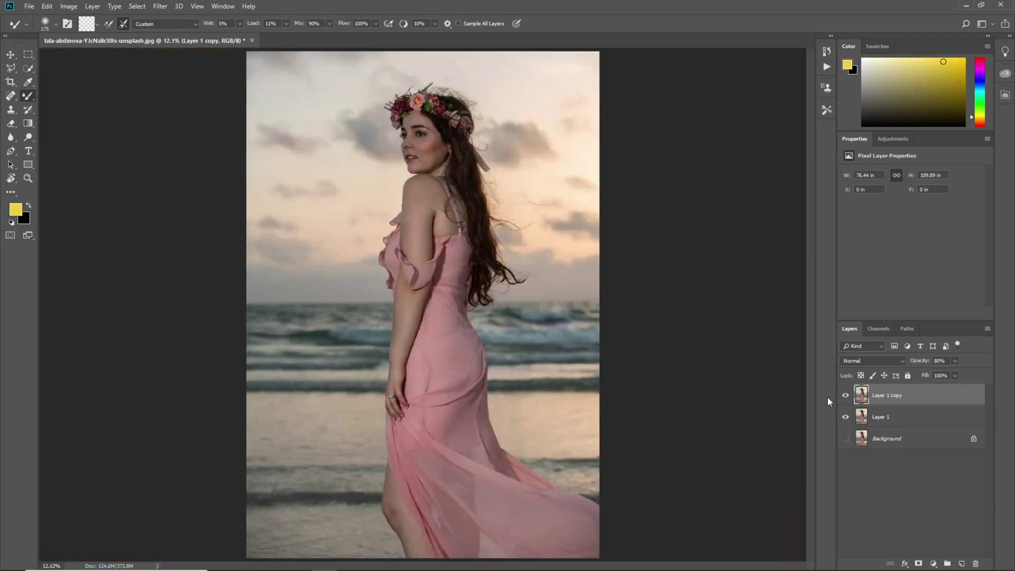
Merge Layer 1 copy down into Layer 1
{"action": "key", "text": "ctrl+plus"}
{"action": "key", "text": "ctrl+plus"}
{"action": "key", "text": "ctrl+plus"}
{"action": "left_click_drag", "start_coordinate": [643, 311], "coordinate": [647, 379]}
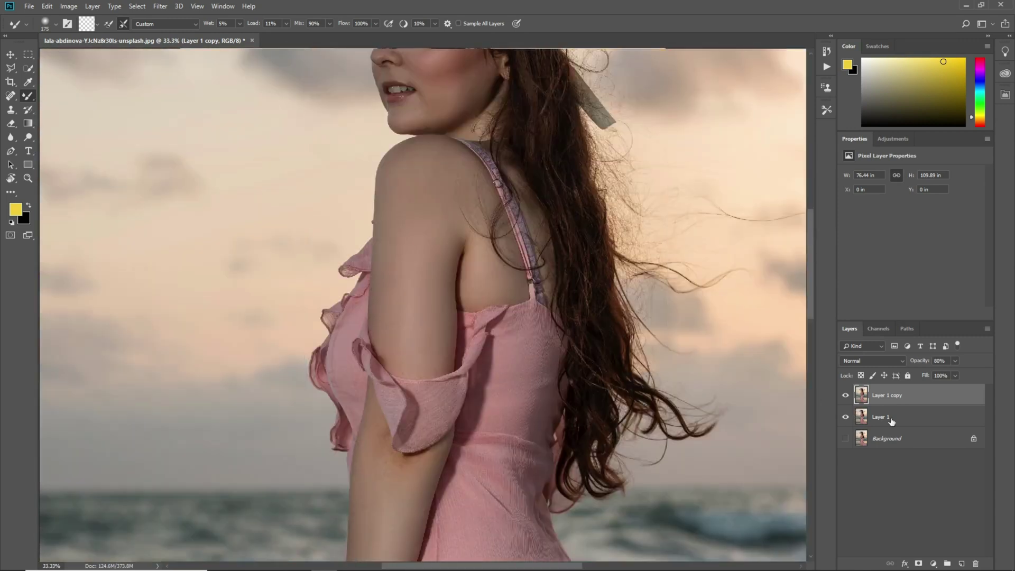
{"action": "left_click_drag", "start_coordinate": [548, 174], "coordinate": [564, 307]}
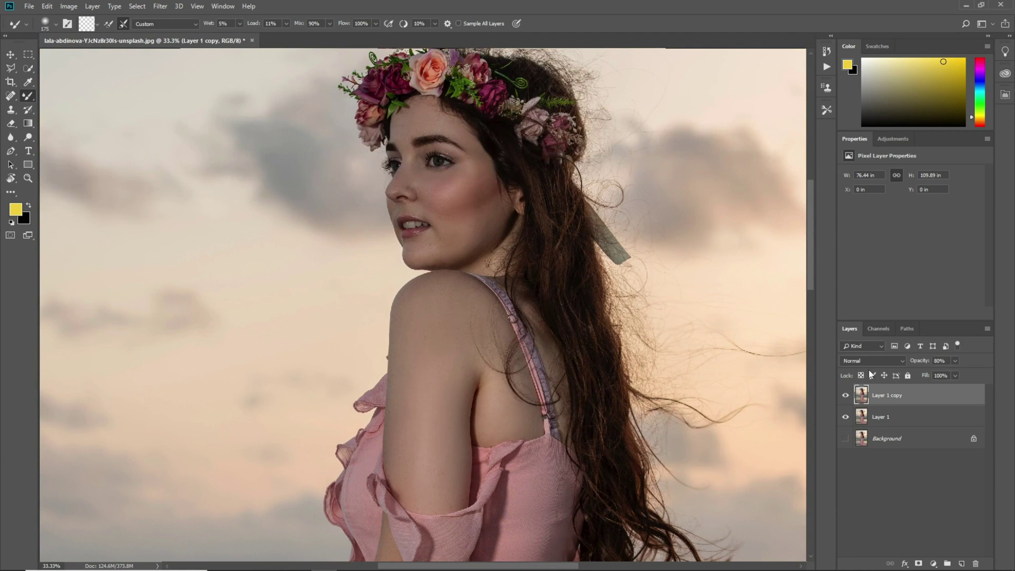
{"action": "key", "text": "Delete"}
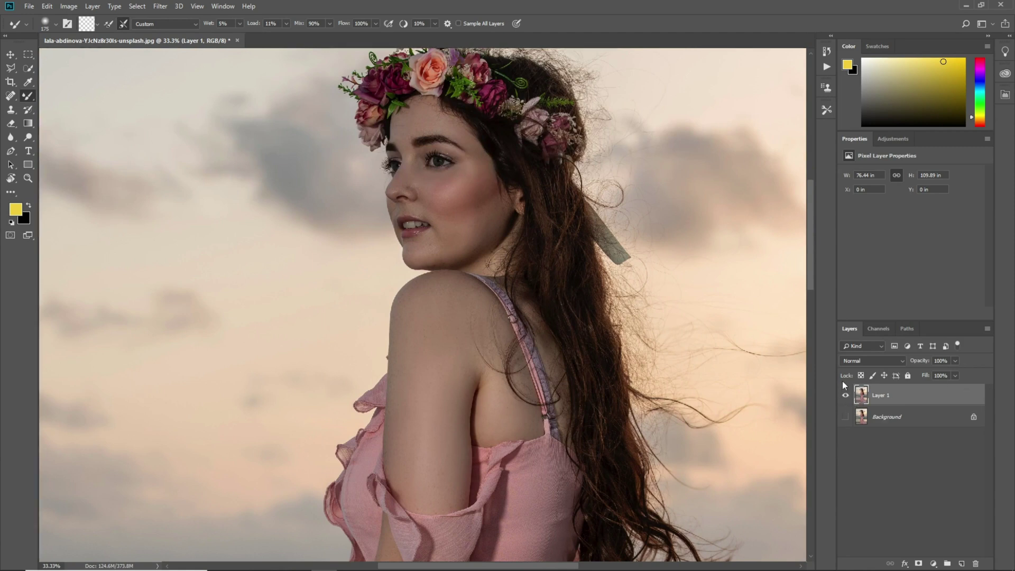
Add a Color Lookup adjustment layer above Layer 1 using the 3Strip.look 3DLUT file, and view the effect on the whole photo
{"action": "left_click", "coordinate": [933, 563]}
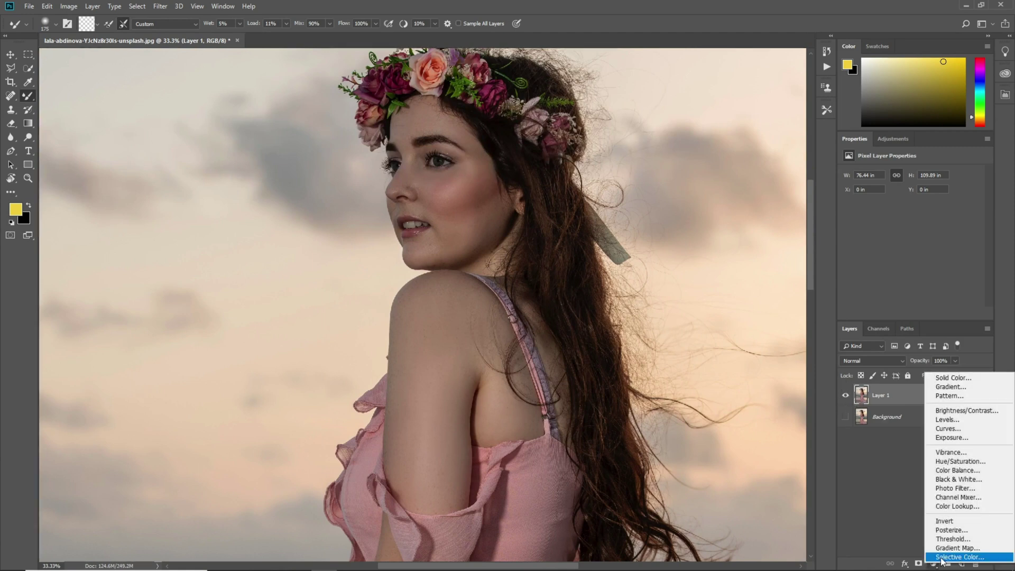
{"action": "left_click", "coordinate": [946, 508]}
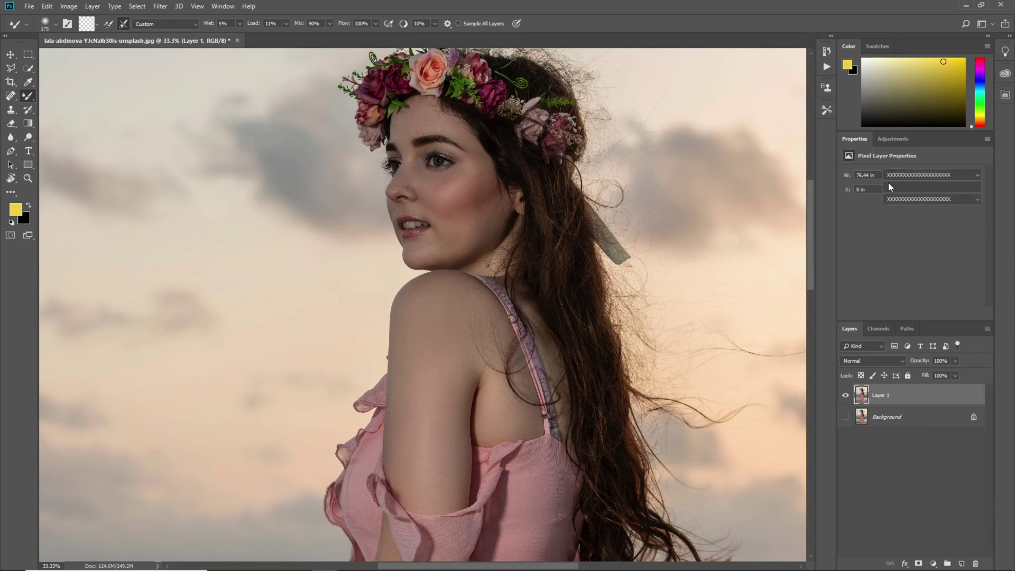
{"action": "left_click", "coordinate": [893, 174]}
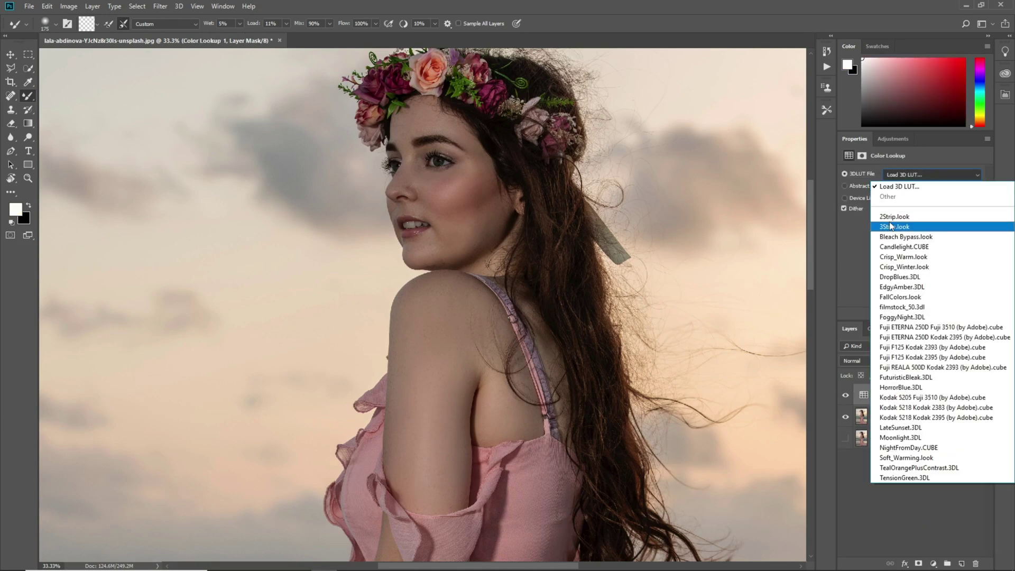
{"action": "left_click", "coordinate": [889, 227]}
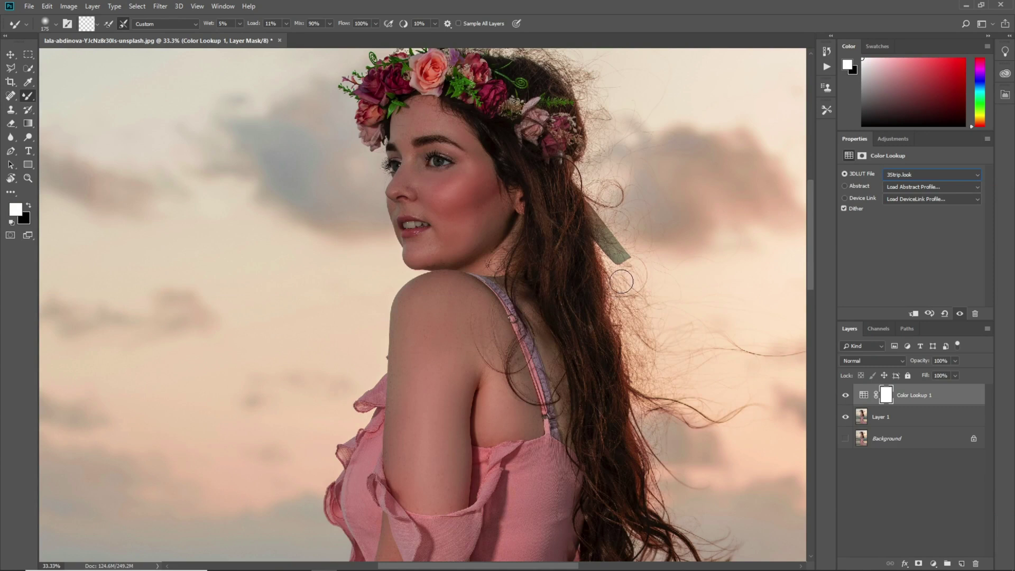
{"action": "left_click", "coordinate": [9, 56]}
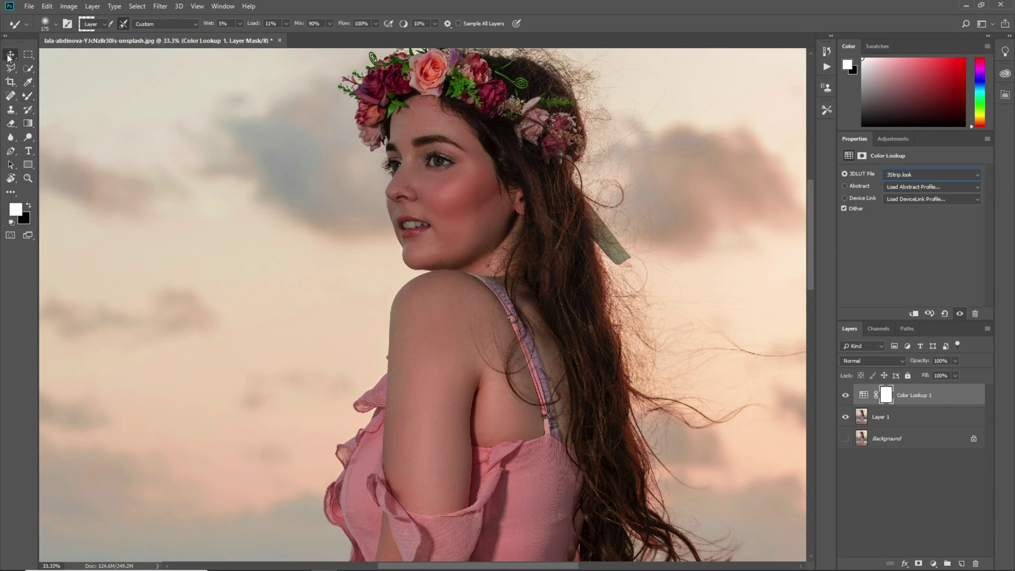
{"action": "left_click", "coordinate": [484, 305]}
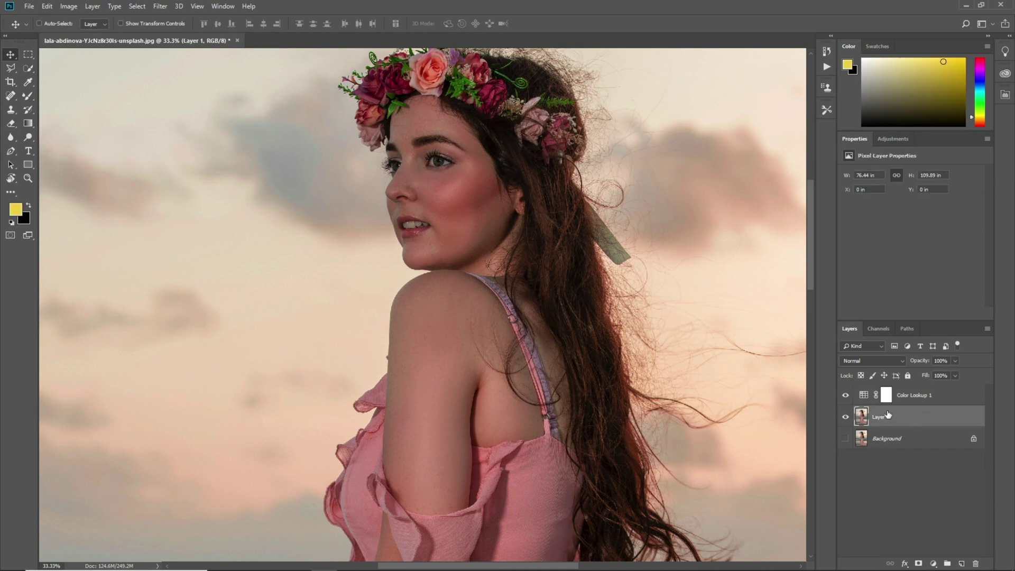
{"action": "key", "text": "ctrl+0"}
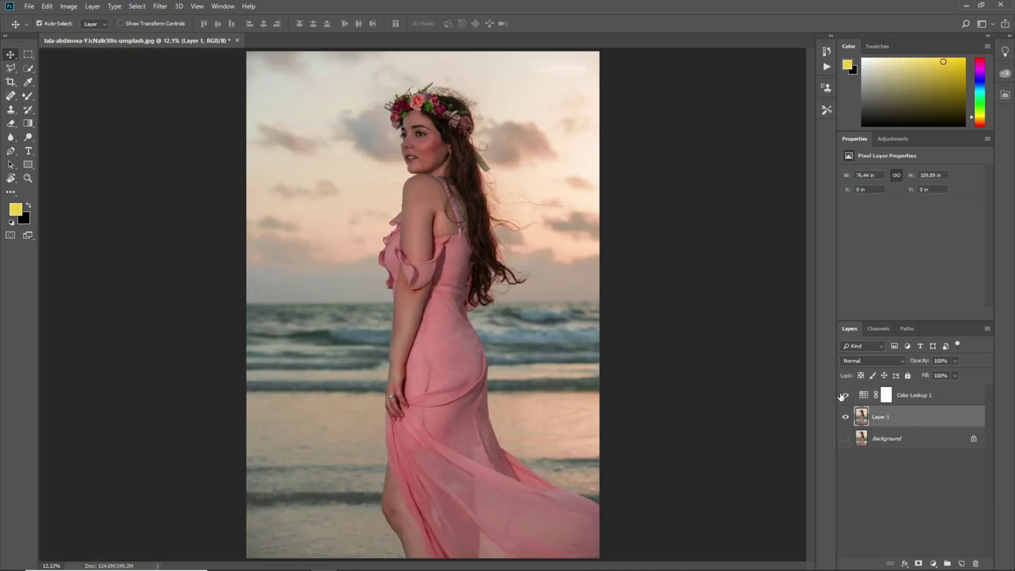
Target the Color Lookup 1 layer mask and set up the Eraser tool with 70% opacity
{"action": "left_click", "coordinate": [888, 394]}
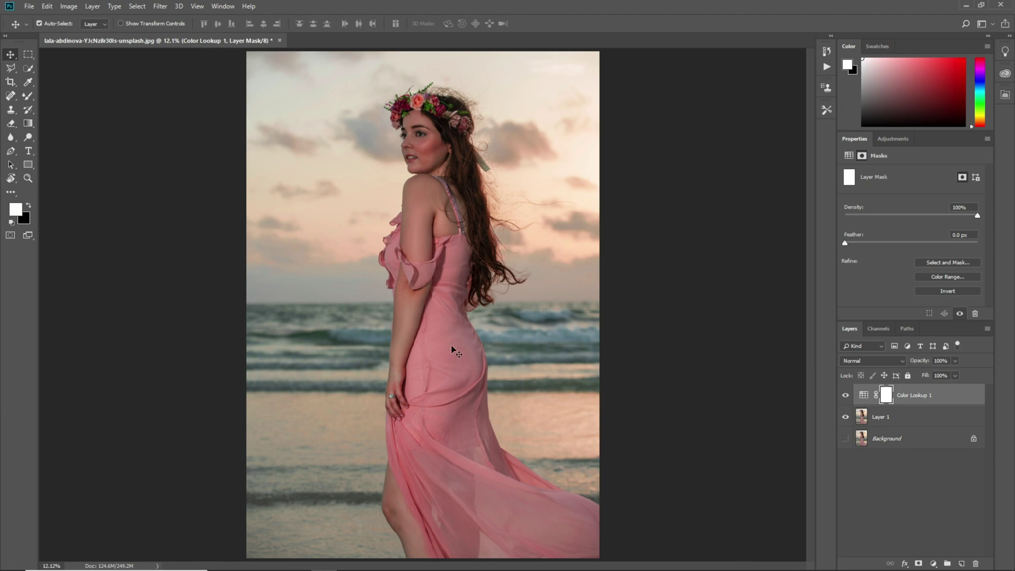
{"action": "key", "text": "ctrl+plus"}
{"action": "key", "text": "ctrl+plus"}
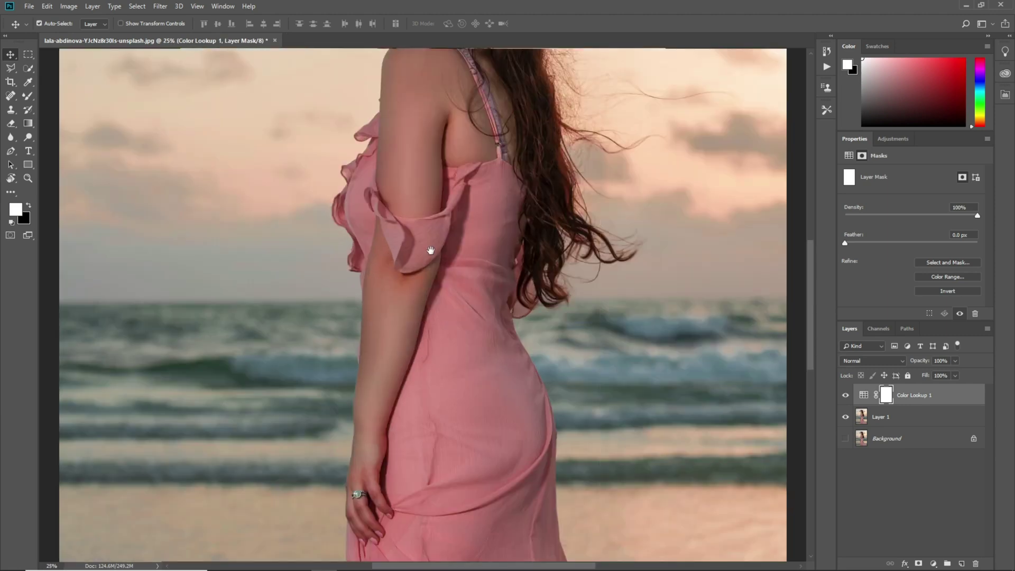
{"action": "scroll", "coordinate": [465, 279], "scroll_direction": "left", "scroll_amount": 1}
{"action": "left_click_drag", "start_coordinate": [28, 96], "coordinate": [75, 91]}
{"action": "left_click", "coordinate": [213, 23]}
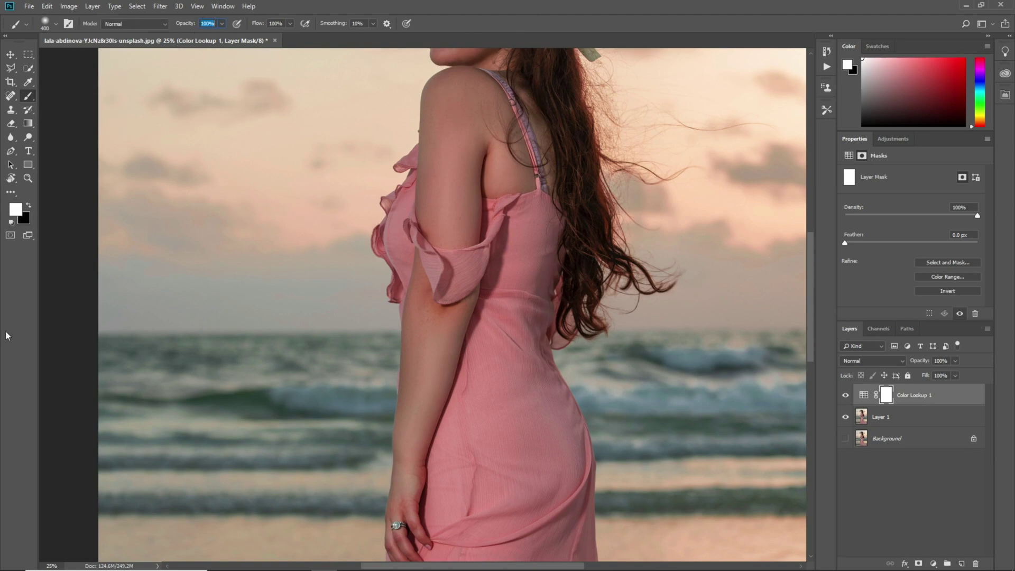
{"action": "left_click", "coordinate": [10, 123]}
{"action": "left_click", "coordinate": [173, 24]}
{"action": "type", "text": "70"}
{"action": "key", "text": "Return"}
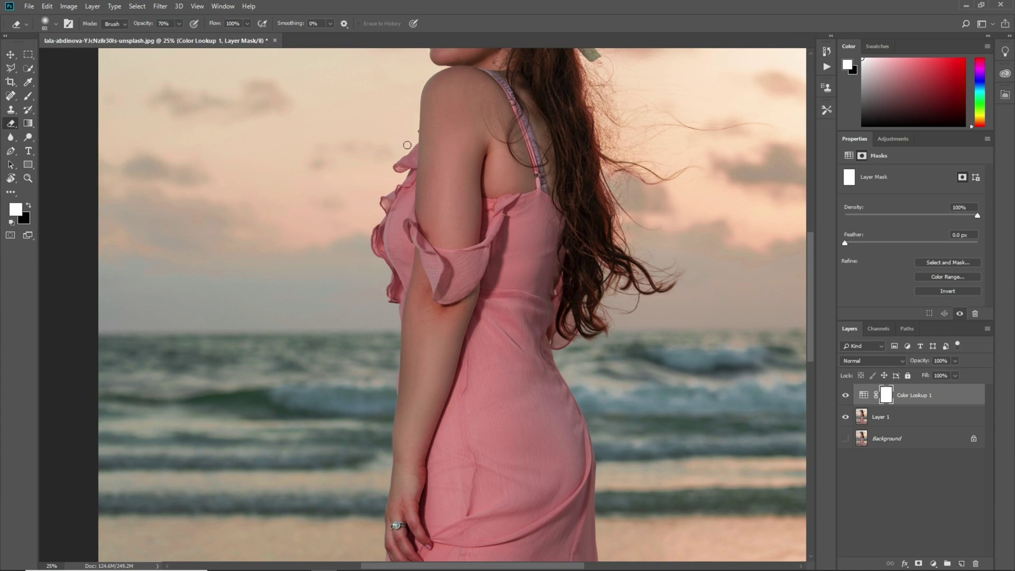
Erase the Color Lookup effect from the skin of the arm, hand and exposed leg on the mask, enlarging the eraser to 300 px
{"action": "left_click_drag", "start_coordinate": [471, 150], "coordinate": [484, 302]}
{"action": "key", "text": "bracketright"}
{"action": "key", "text": "bracketright"}
{"action": "key", "text": "bracketright"}
{"action": "key", "text": "bracketright"}
{"action": "key", "text": "bracketright"}
{"action": "key", "text": "bracketright"}
{"action": "key", "text": "bracketright"}
{"action": "key", "text": "bracketright"}
{"action": "mouse_move", "coordinate": [473, 235]}
{"action": "left_mouse_down"}
{"action": "mouse_move", "coordinate": [442, 361]}
{"action": "mouse_move", "coordinate": [458, 390]}
{"action": "mouse_move", "coordinate": [495, 343]}
{"action": "mouse_move", "coordinate": [544, 329]}
{"action": "mouse_move", "coordinate": [500, 246]}
{"action": "mouse_move", "coordinate": [484, 240]}
{"action": "mouse_move", "coordinate": [454, 258]}
{"action": "mouse_move", "coordinate": [486, 305]}
{"action": "mouse_move", "coordinate": [536, 247]}
{"action": "mouse_move", "coordinate": [546, 300]}
{"action": "mouse_move", "coordinate": [504, 196]}
{"action": "mouse_move", "coordinate": [516, 181]}
{"action": "mouse_move", "coordinate": [505, 163]}
{"action": "mouse_move", "coordinate": [555, 241]}
{"action": "mouse_move", "coordinate": [565, 204]}
{"action": "mouse_move", "coordinate": [485, 144]}
{"action": "mouse_move", "coordinate": [485, 191]}
{"action": "mouse_move", "coordinate": [517, 190]}
{"action": "mouse_move", "coordinate": [496, 228]}
{"action": "mouse_move", "coordinate": [479, 313]}
{"action": "mouse_move", "coordinate": [467, 230]}
{"action": "mouse_move", "coordinate": [475, 191]}
{"action": "mouse_move", "coordinate": [468, 324]}
{"action": "left_mouse_up"}
{"action": "scroll", "coordinate": [552, 238], "scroll_direction": "down", "scroll_amount": 5}
{"action": "scroll", "coordinate": [481, 365], "scroll_direction": "down", "scroll_amount": 3}
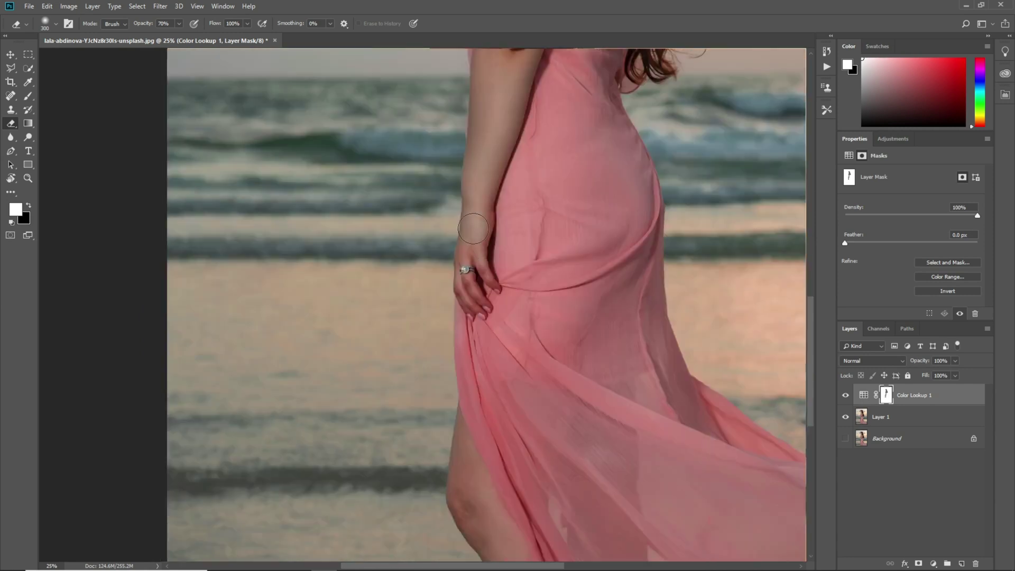
{"action": "left_click_drag", "start_coordinate": [507, 439], "coordinate": [483, 221]}
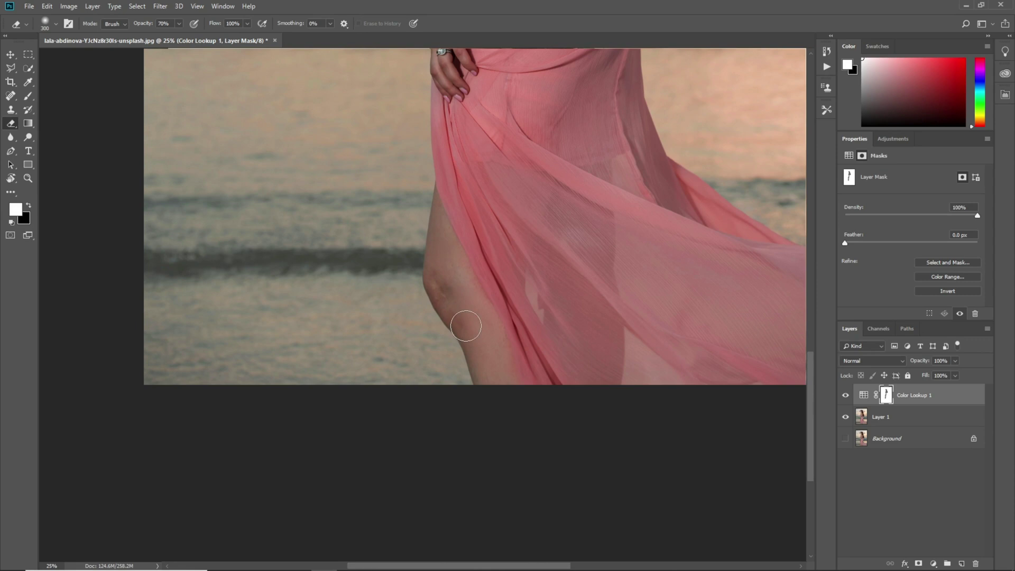
Set the Color Lookup 1 layer's opacity to 80% and compare the photo with and without it
{"action": "key", "text": "ctrl+0"}
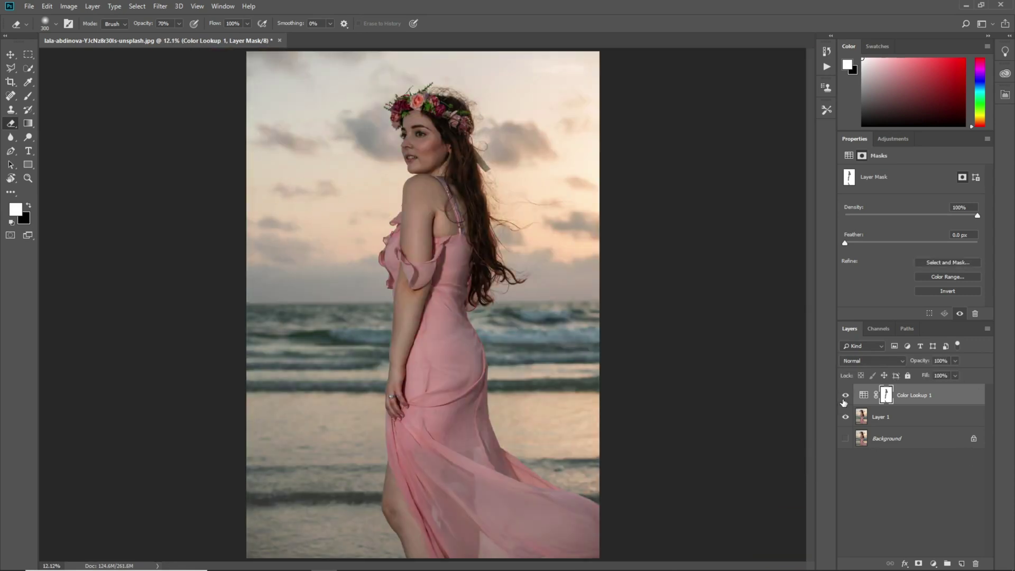
{"action": "left_click", "coordinate": [934, 364]}
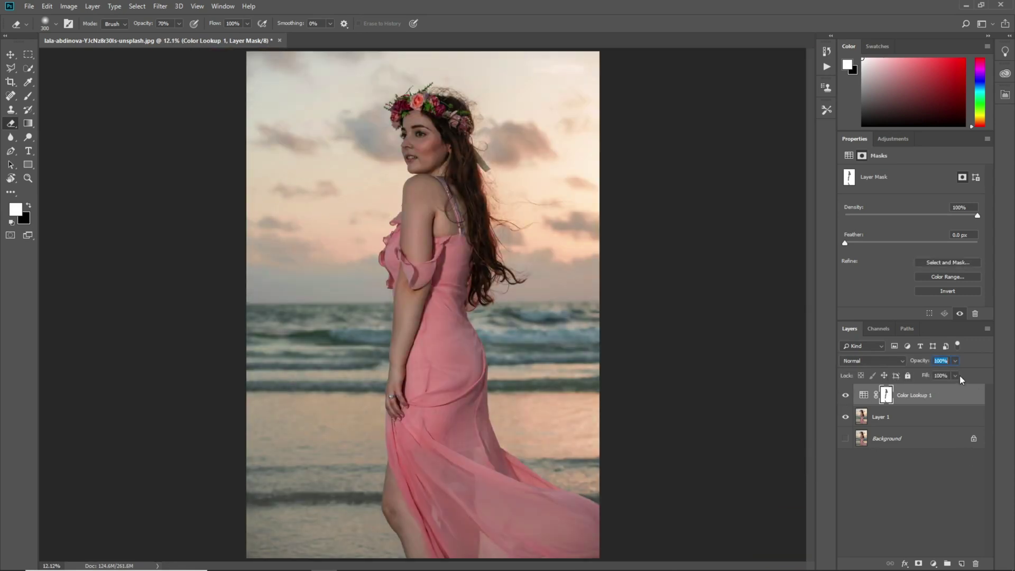
{"action": "type", "text": "80"}
{"action": "left_click", "coordinate": [845, 396]}
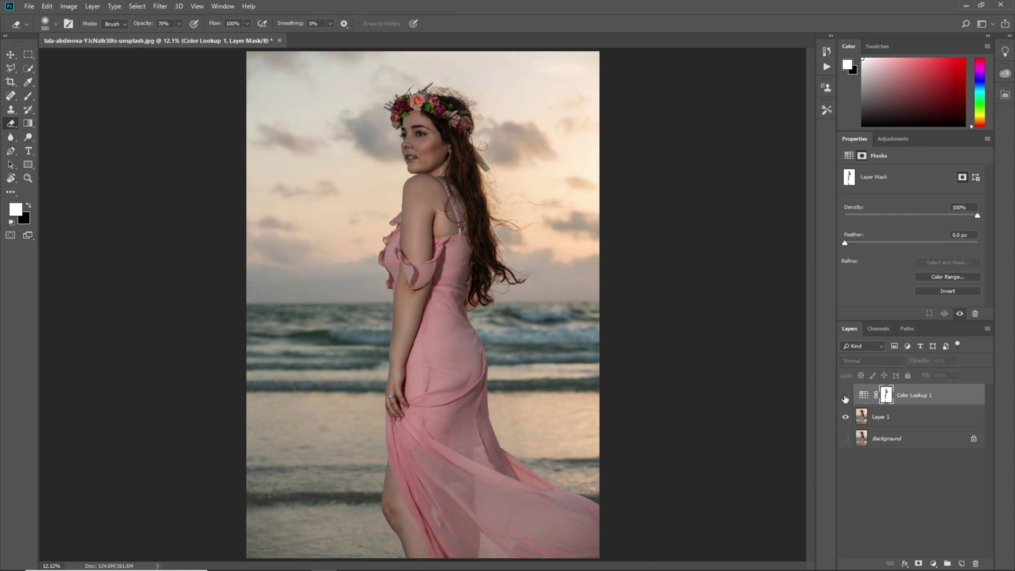
{"action": "left_click", "coordinate": [845, 396]}
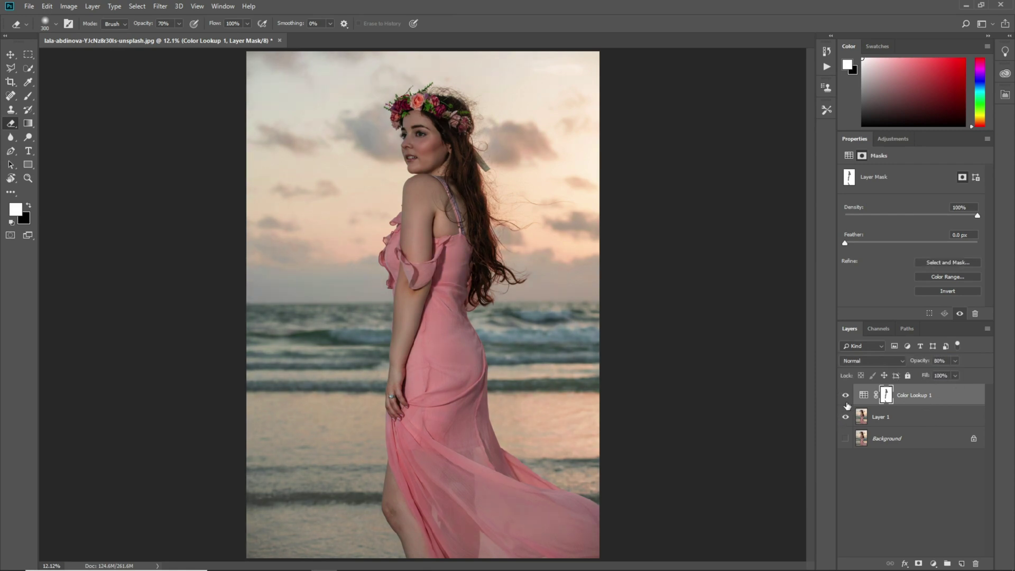
Stamp all visible layers into a new layer and open it in the Camera Raw filter with an enlarged window
{"action": "key", "text": "ctrl+shift+alt+e"}
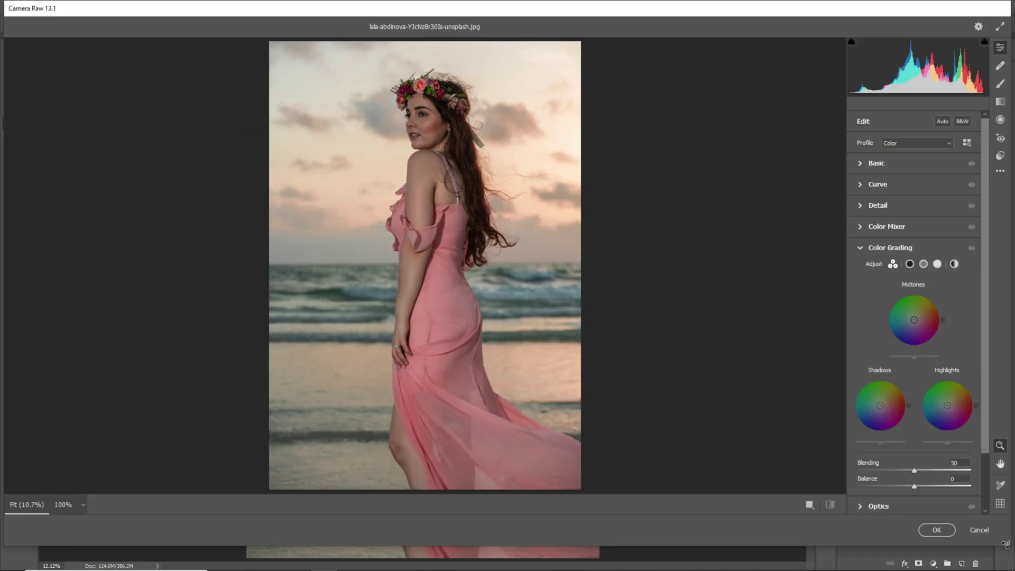
{"action": "left_click_drag", "start_coordinate": [1008, 543], "coordinate": [1010, 565]}
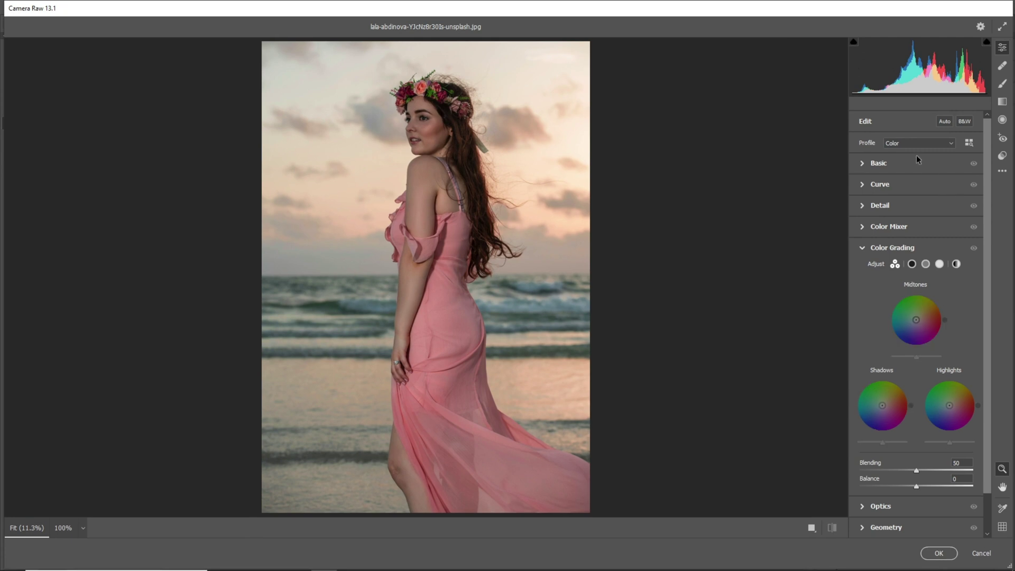
Set the Basic Temperature to -4, and try an Exposure of +0.35 before resetting it to 0
{"action": "left_click", "coordinate": [877, 166]}
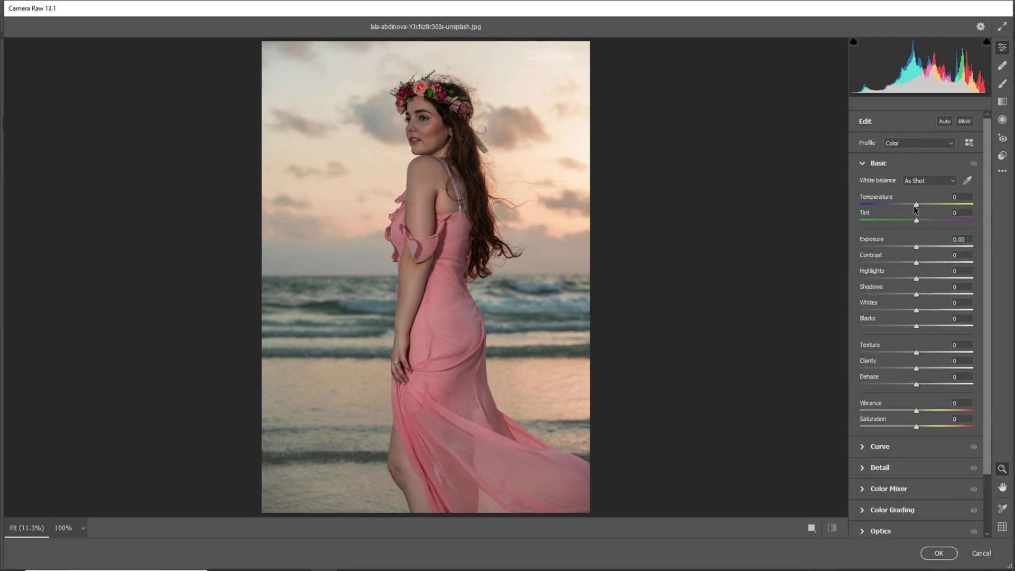
{"action": "left_click_drag", "start_coordinate": [916, 206], "coordinate": [914, 207]}
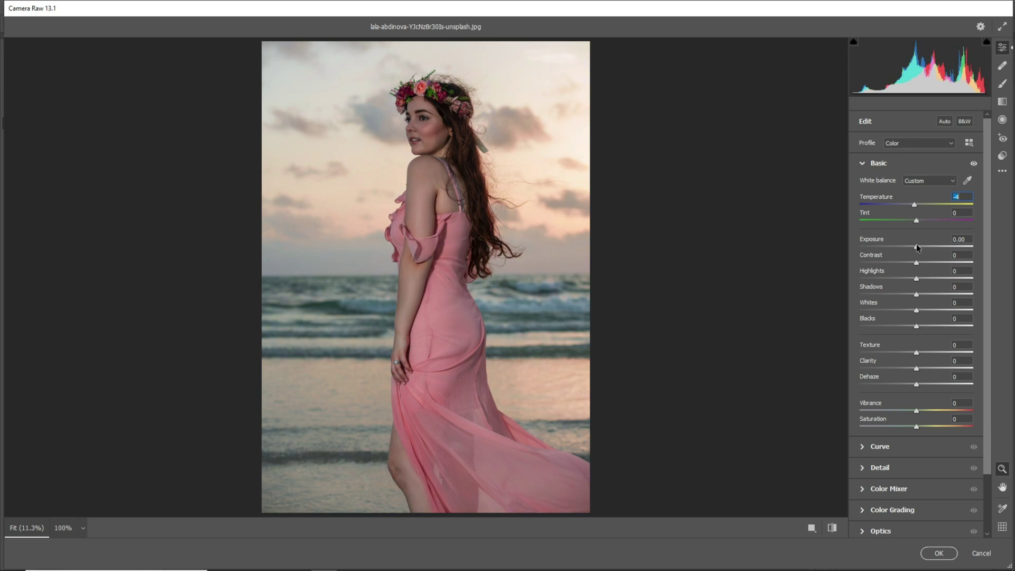
{"action": "left_click_drag", "start_coordinate": [918, 246], "coordinate": [921, 246]}
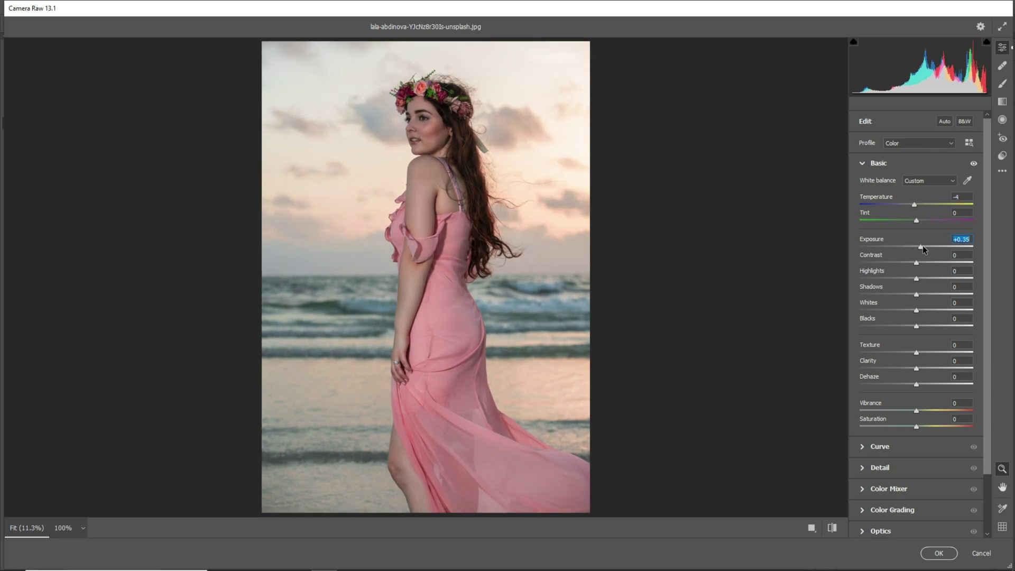
{"action": "double_click", "coordinate": [921, 246]}
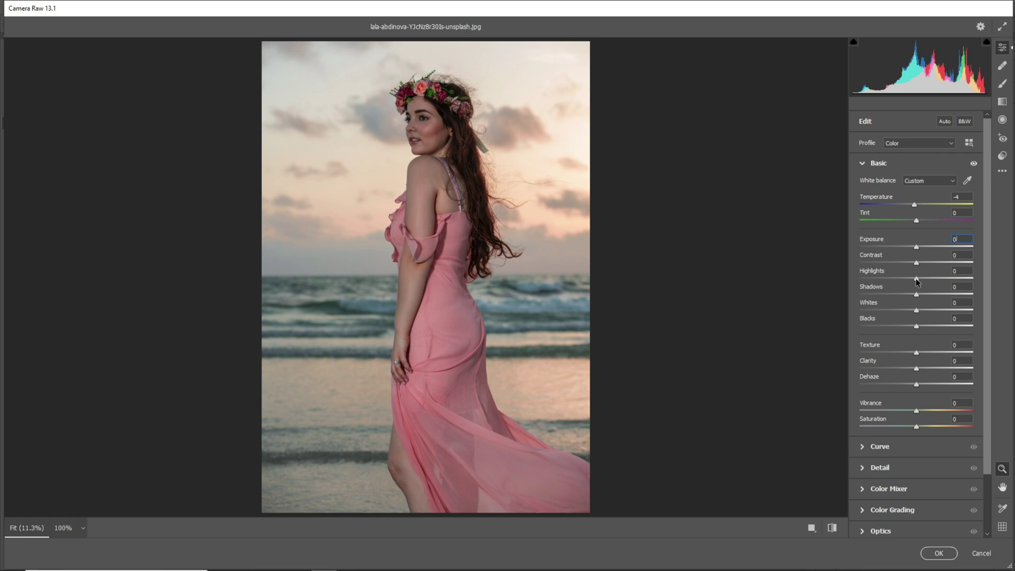
Set the Basic tone values to Highlights -100, Exposure +0.20, Contrast +16 and Shadows +54
{"action": "left_click_drag", "start_coordinate": [916, 278], "coordinate": [849, 271]}
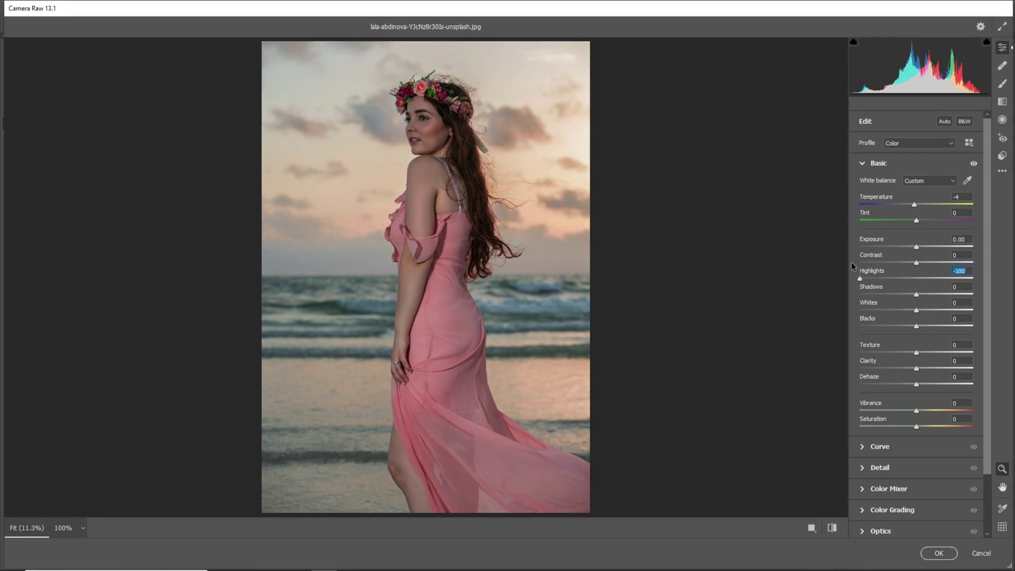
{"action": "left_click_drag", "start_coordinate": [915, 246], "coordinate": [946, 287]}
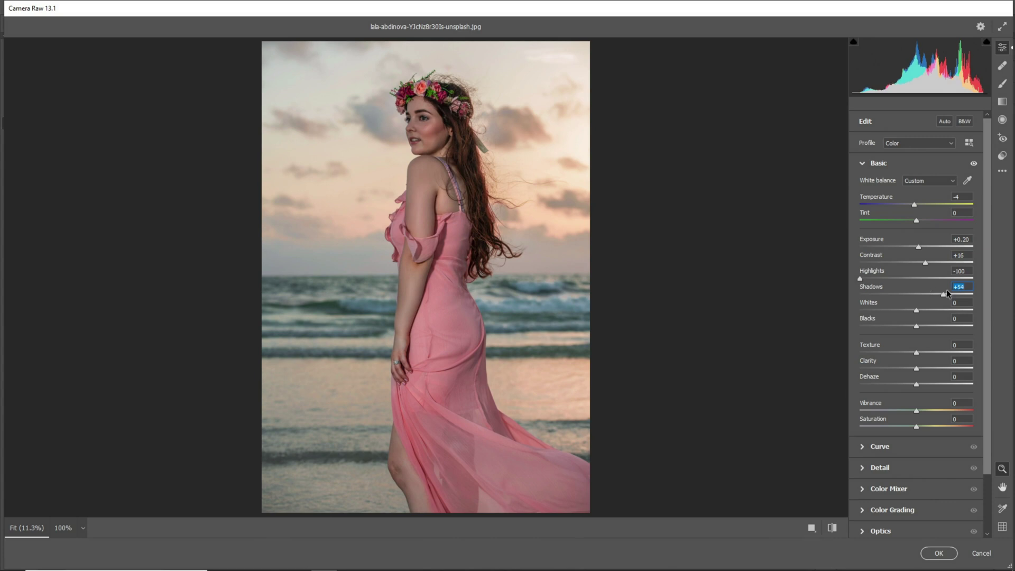
{"action": "left_click_drag", "start_coordinate": [945, 289], "coordinate": [947, 290]}
Set the Blacks to +10 and the Whites to -21 in the Basic adjustments
{"action": "left_click", "coordinate": [916, 311]}
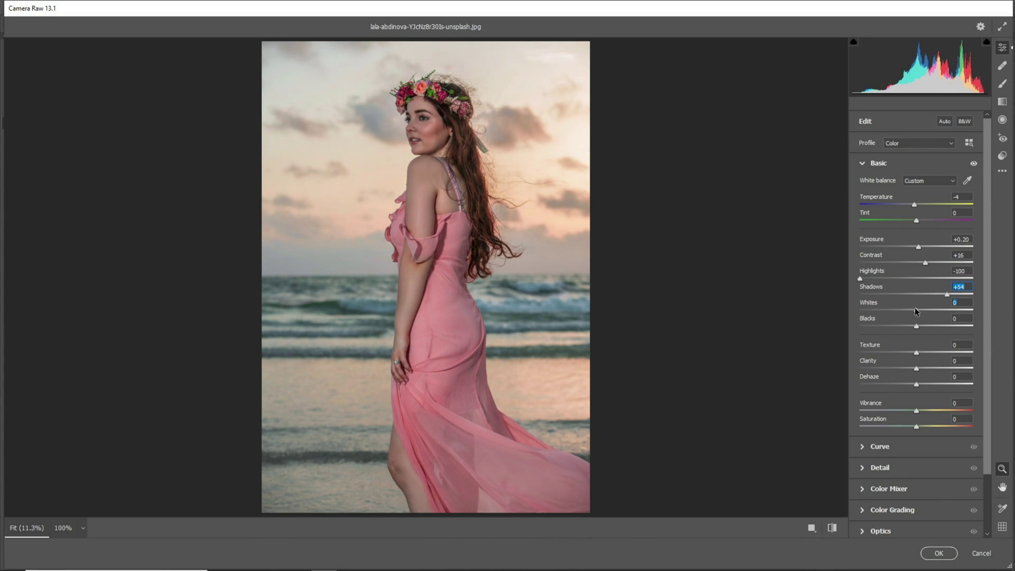
{"action": "left_click_drag", "start_coordinate": [877, 306], "coordinate": [933, 324]}
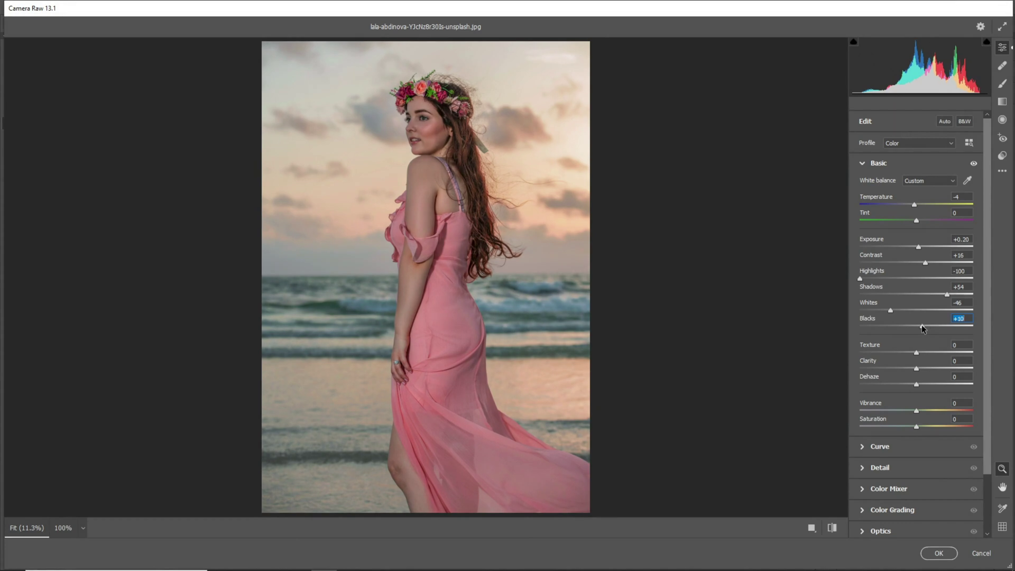
{"action": "left_click_drag", "start_coordinate": [887, 310], "coordinate": [902, 309]}
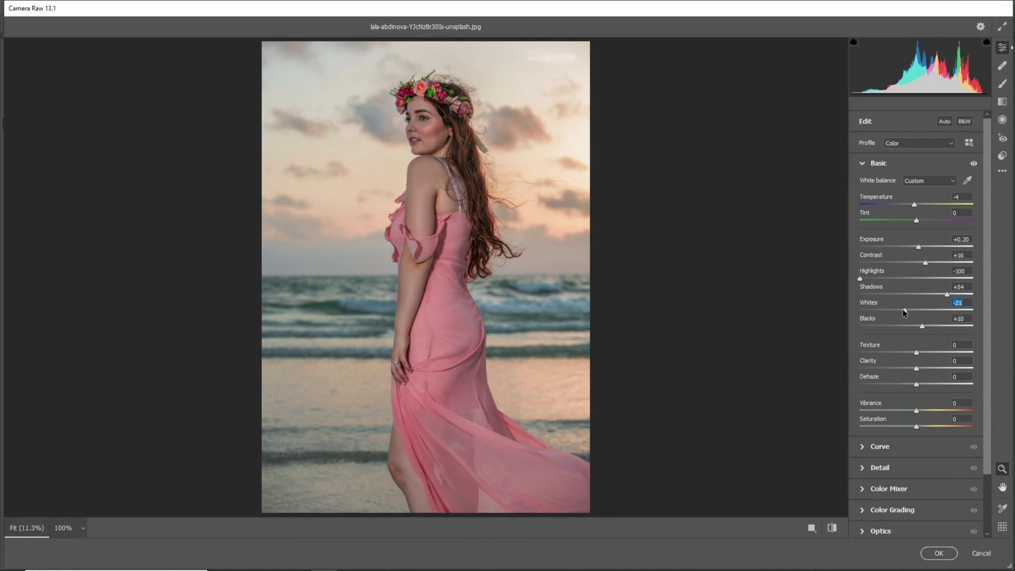
Raise the luminance of the Oranges to +6 in the HSL Color Mixer
{"action": "scroll", "coordinate": [888, 391], "scroll_direction": "down", "scroll_amount": 3}
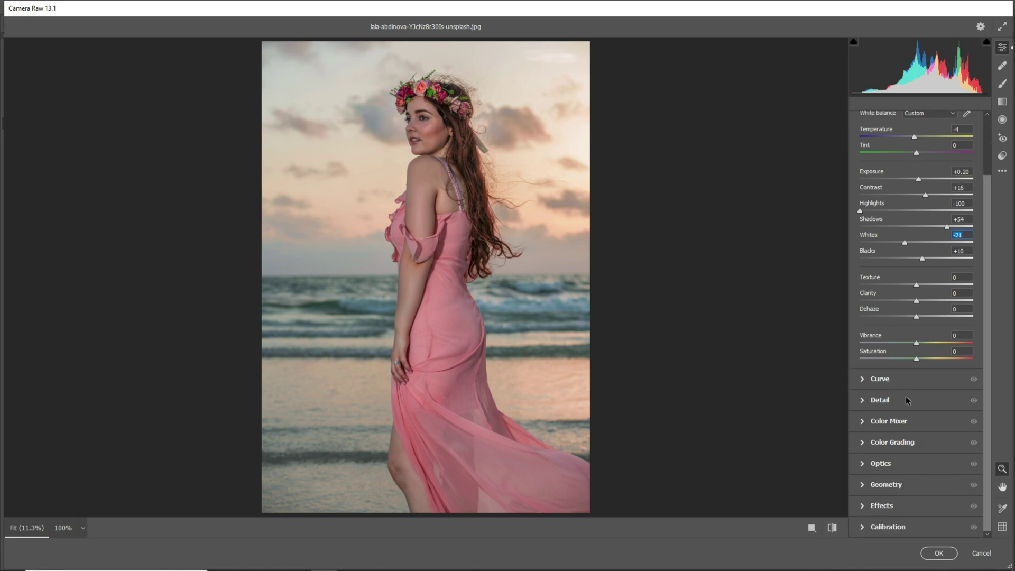
{"action": "left_click", "coordinate": [890, 420]}
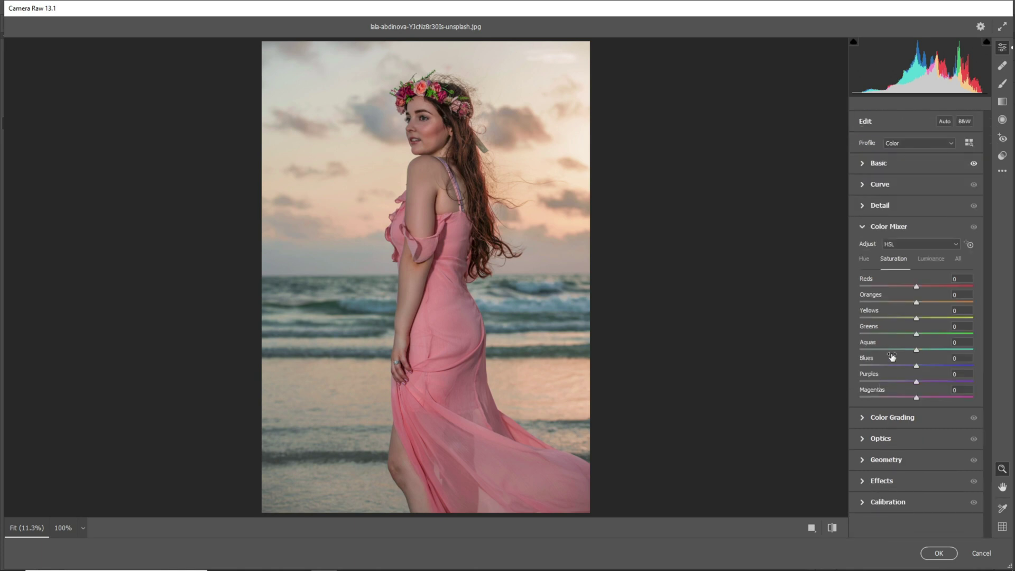
{"action": "left_click", "coordinate": [932, 259]}
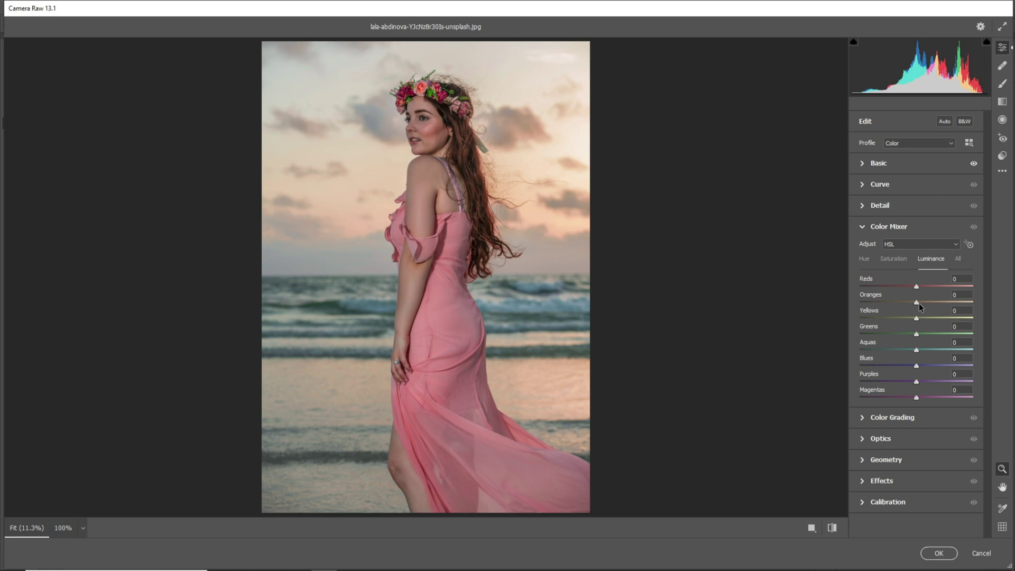
{"action": "key", "text": "Up"}
{"action": "key", "text": "Up"}
{"action": "key", "text": "Up"}
{"action": "key", "text": "Up"}
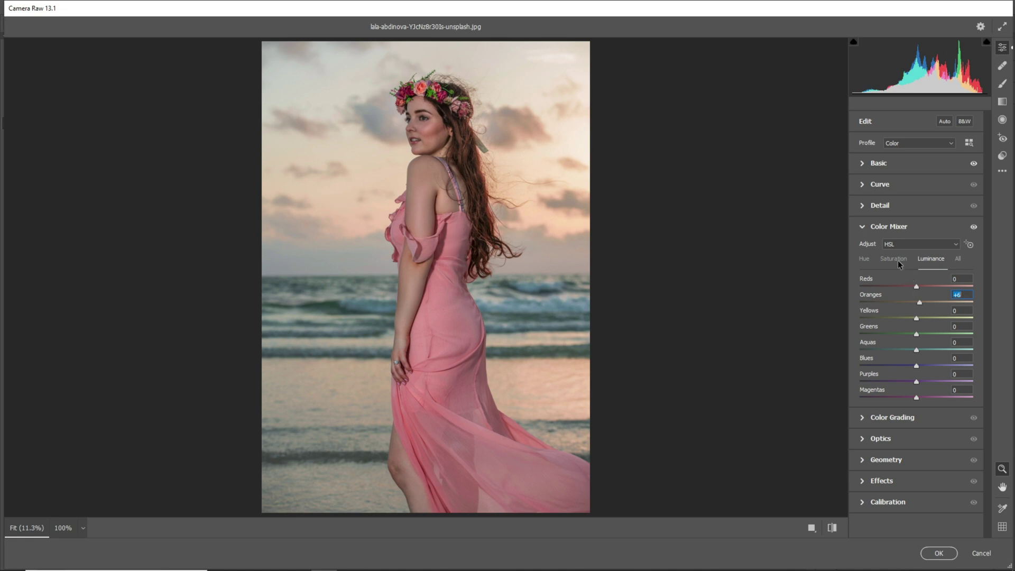
Raise the saturation of the Aquas and slightly raise that of the Oranges in the HSL Color Mixer
{"action": "left_click", "coordinate": [896, 259]}
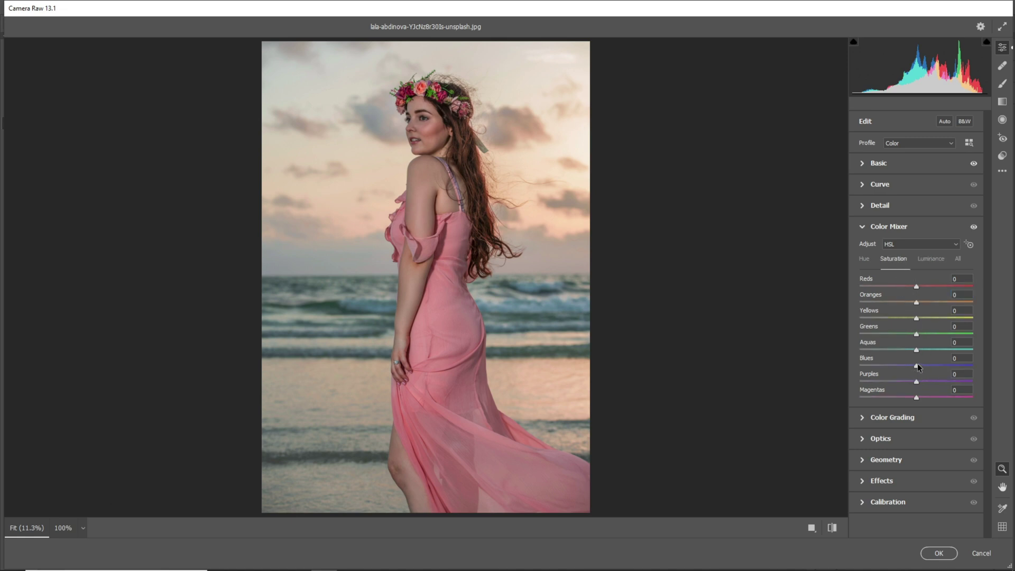
{"action": "left_click_drag", "start_coordinate": [915, 349], "coordinate": [938, 348]}
{"action": "left_click_drag", "start_coordinate": [916, 302], "coordinate": [919, 302]}
Color grade the midtones toward blue (H 225, S 11), the shadows toward red (H 347) and the highlights toward teal
{"action": "left_click", "coordinate": [896, 416]}
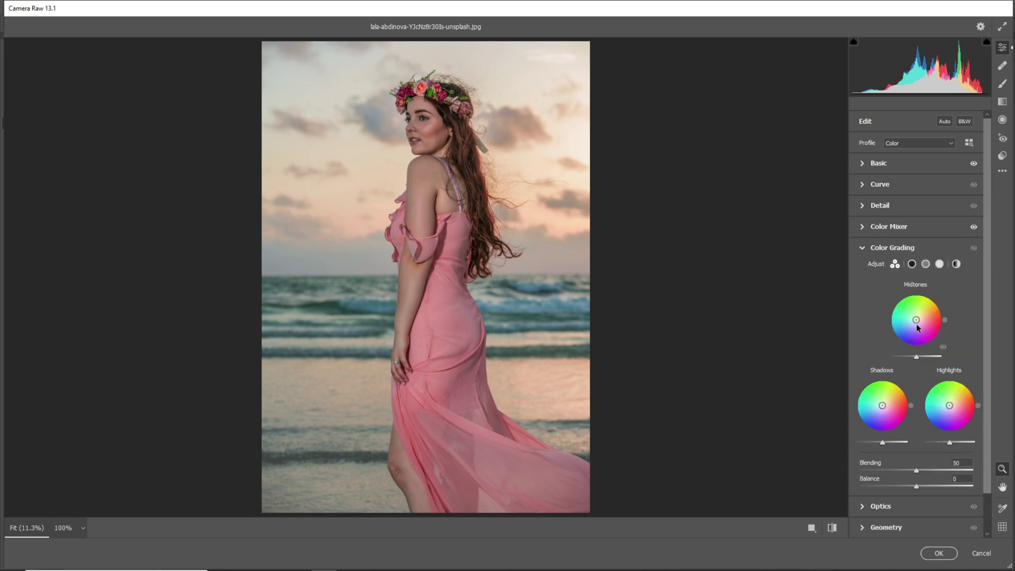
{"action": "left_click_drag", "start_coordinate": [916, 320], "coordinate": [903, 337]}
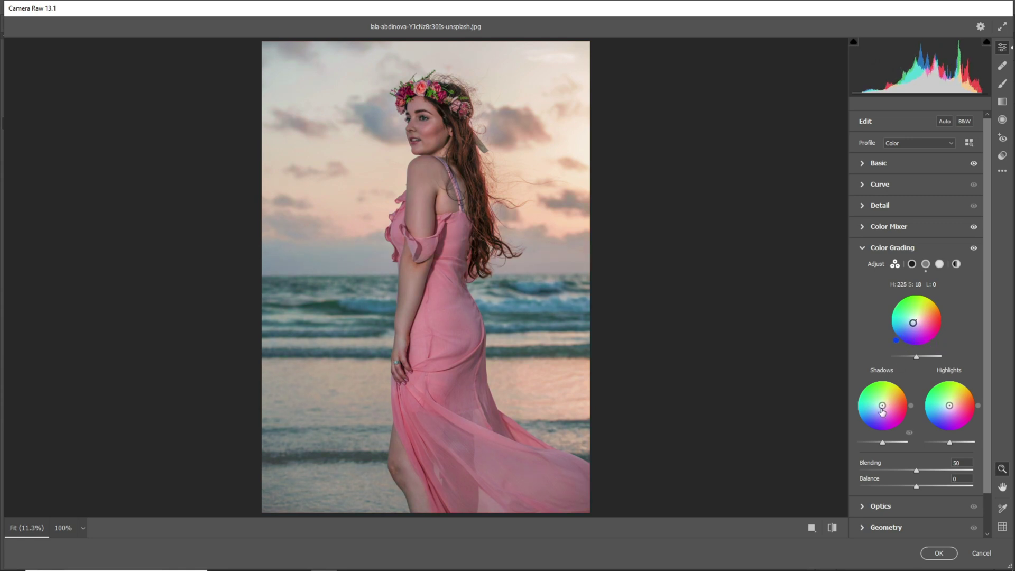
{"action": "left_click_drag", "start_coordinate": [882, 405], "coordinate": [929, 421]}
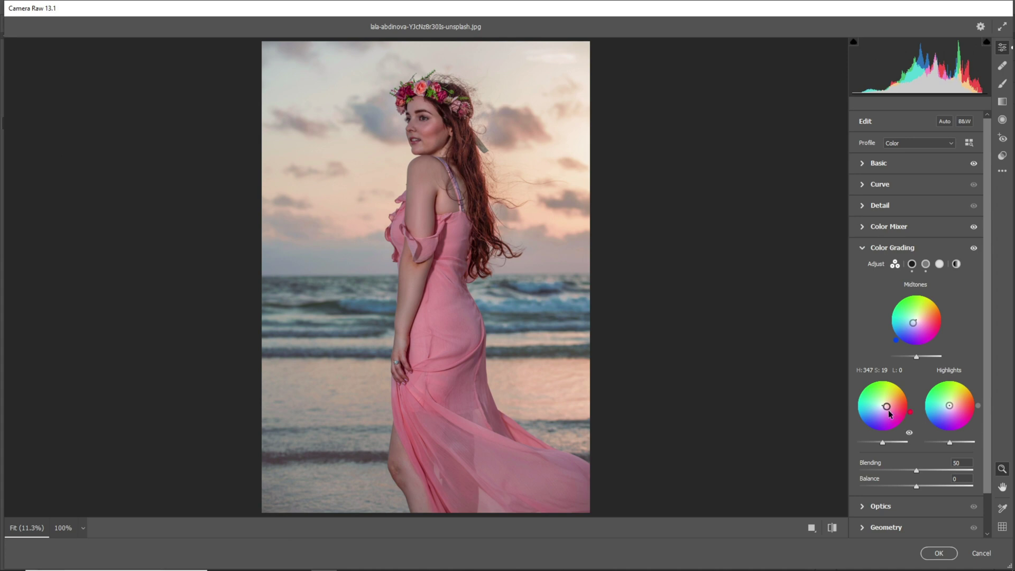
{"action": "left_click_drag", "start_coordinate": [949, 406], "coordinate": [947, 409]}
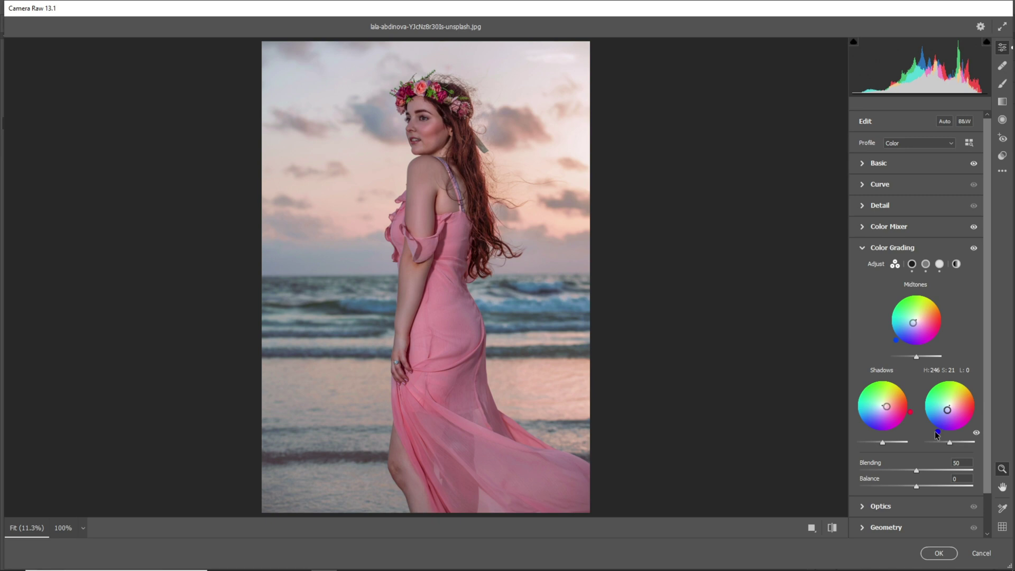
{"action": "left_click_drag", "start_coordinate": [938, 434], "coordinate": [885, 406]}
{"action": "left_click_drag", "start_coordinate": [913, 326], "coordinate": [914, 323]}
Set the Calibration Red Primary Hue to -8 and Green Primary Hue to +11, and apply the Camera Raw adjustments
{"action": "scroll", "coordinate": [927, 454], "scroll_direction": "down", "scroll_amount": 2}
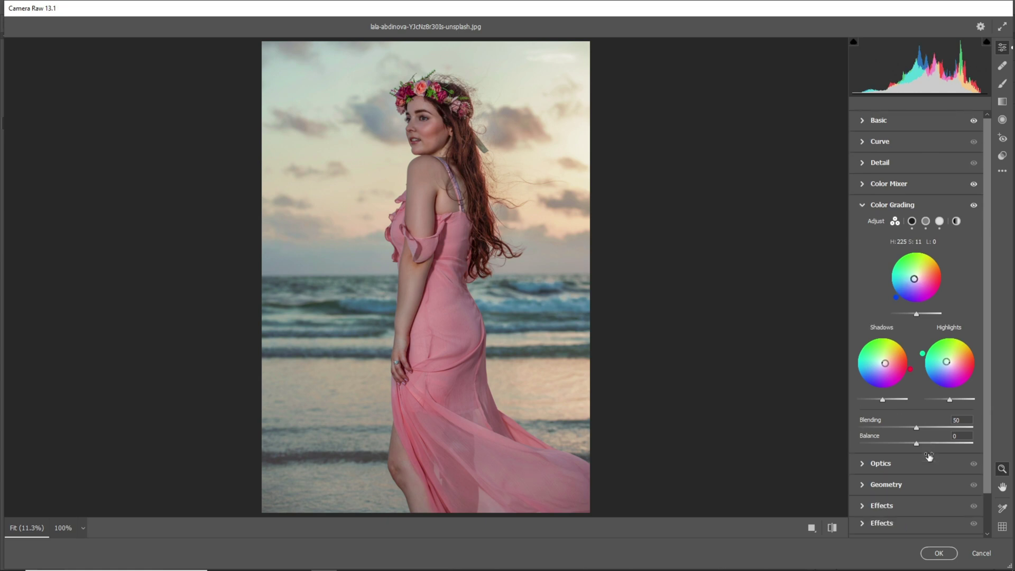
{"action": "left_click", "coordinate": [892, 528]}
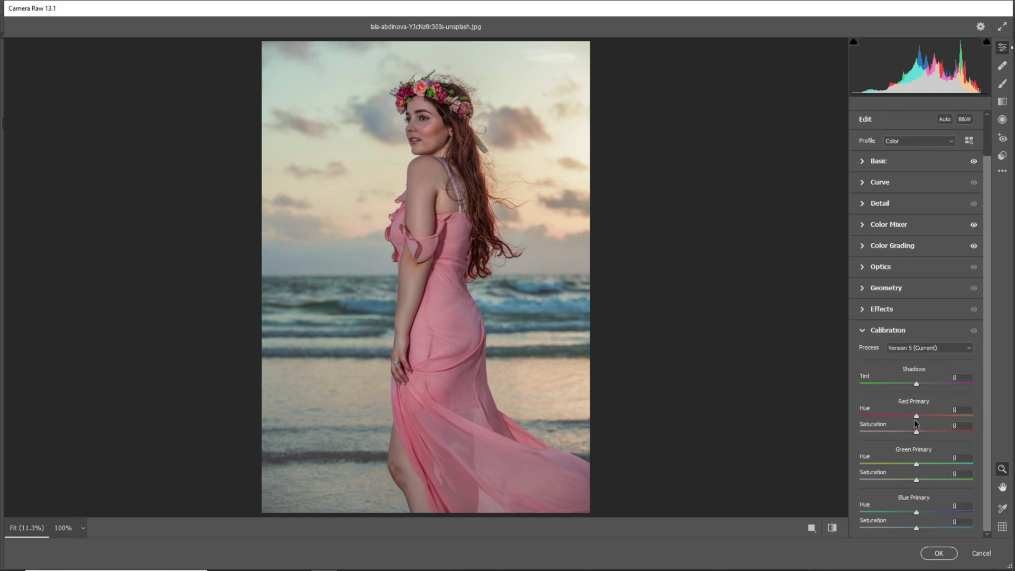
{"action": "left_click_drag", "start_coordinate": [916, 415], "coordinate": [911, 419]}
{"action": "left_click_drag", "start_coordinate": [916, 464], "coordinate": [923, 464]}
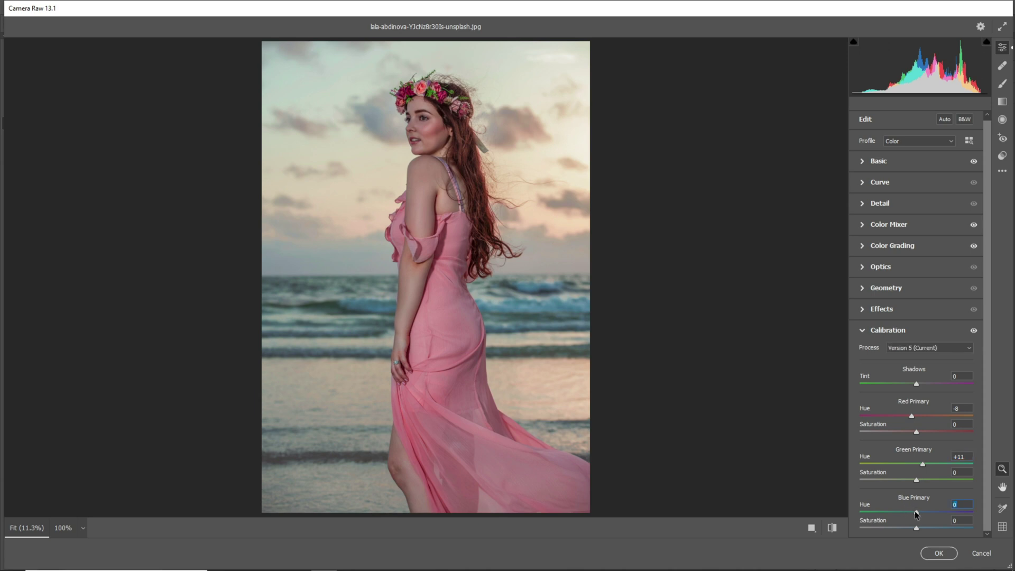
{"action": "left_click", "coordinate": [939, 552]}
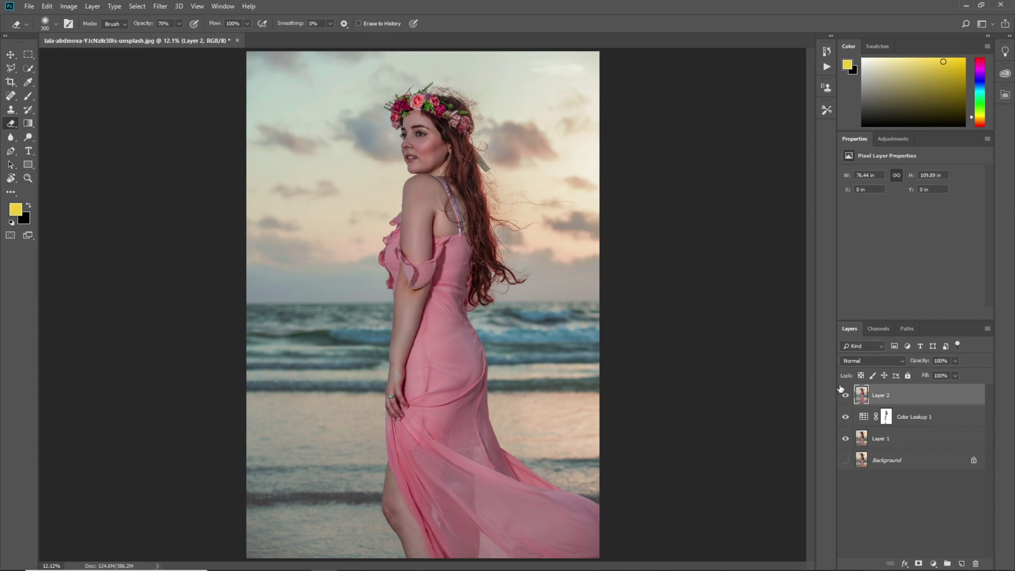
Duplicate Layer 2 and set the Camera Raw Basic Highlights of the copy to -100
{"action": "key", "text": "ctrl+j"}
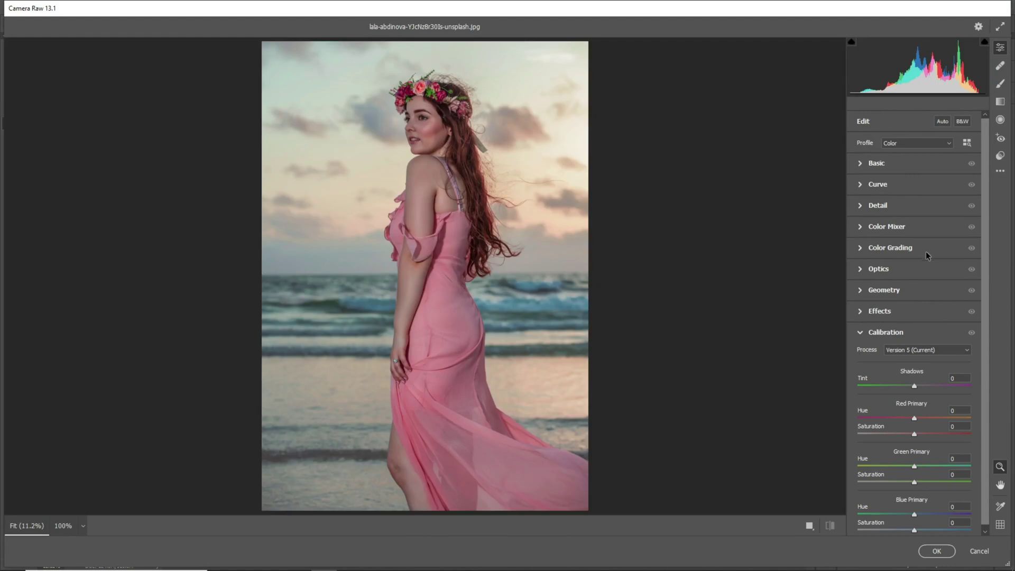
{"action": "left_click", "coordinate": [872, 167]}
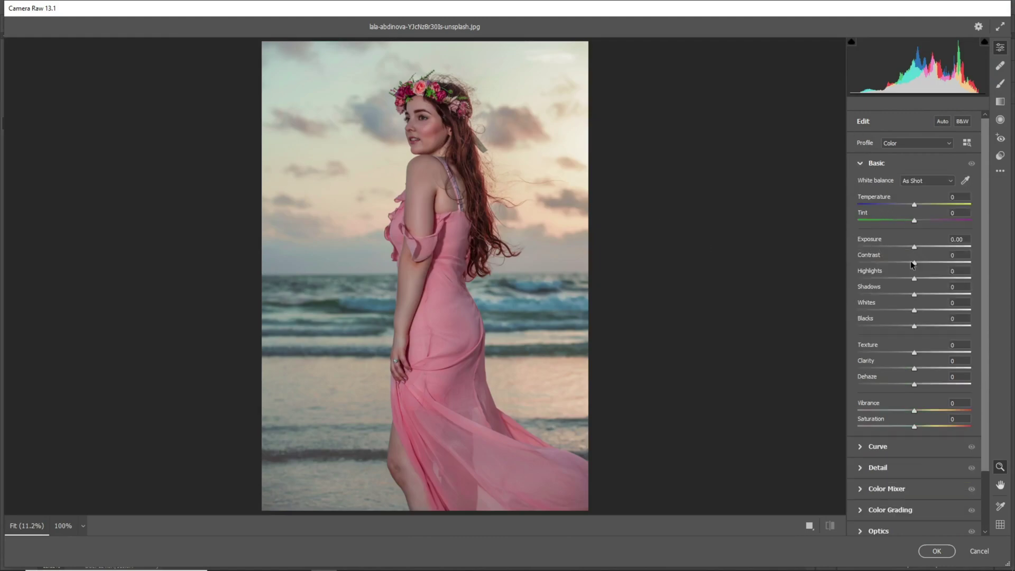
{"action": "left_click_drag", "start_coordinate": [916, 280], "coordinate": [840, 281]}
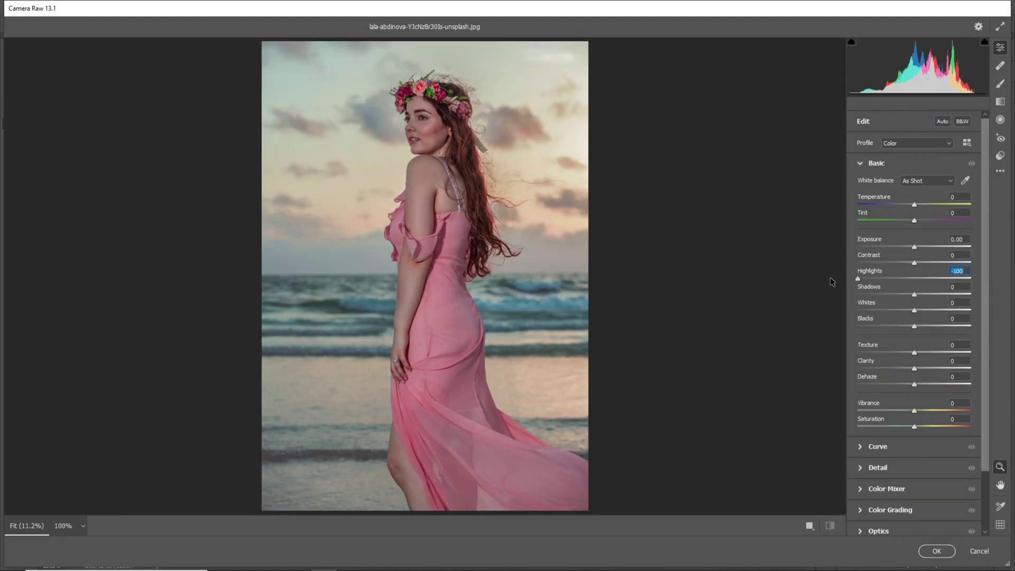
Set the Oranges saturation to +64, raise the saturation of the Aquas and Blues, and apply the Camera Raw filter
{"action": "scroll", "coordinate": [925, 353], "scroll_direction": "down", "scroll_amount": 1}
{"action": "scroll", "coordinate": [926, 353], "scroll_direction": "down", "scroll_amount": 2}
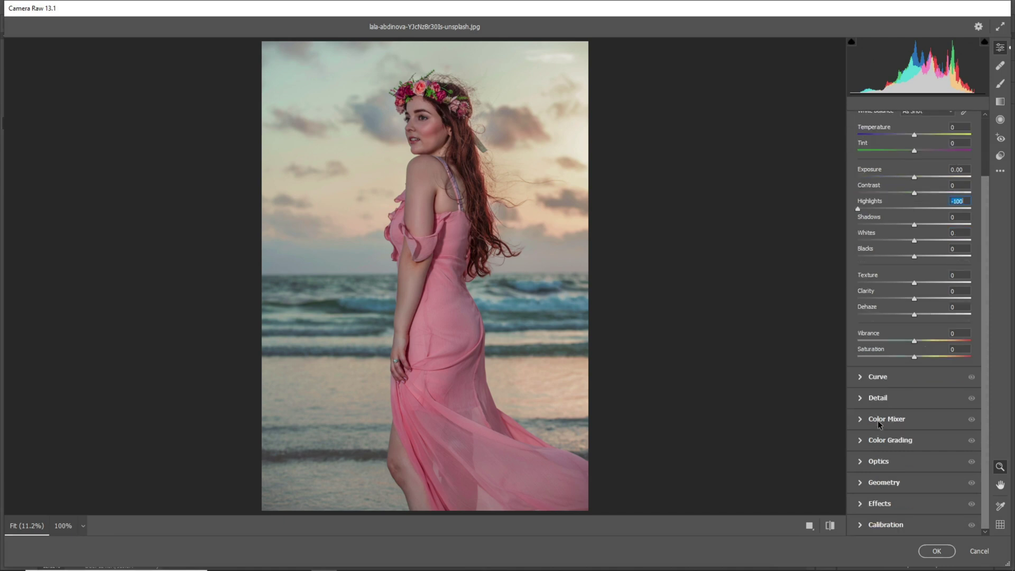
{"action": "left_click", "coordinate": [879, 421]}
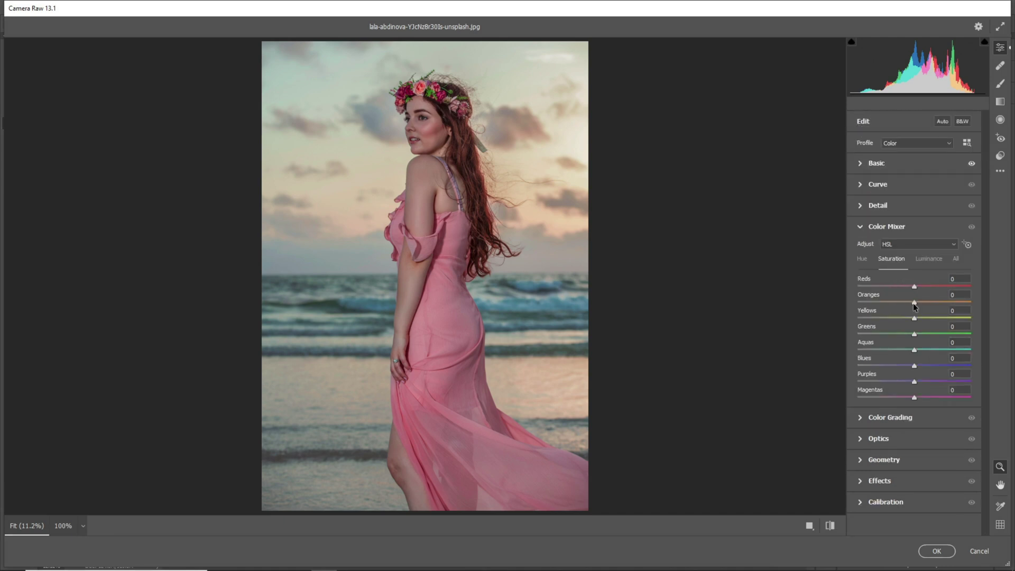
{"action": "mouse_move", "coordinate": [937, 302]}
{"action": "left_mouse_down"}
{"action": "mouse_move", "coordinate": [980, 304]}
{"action": "mouse_move", "coordinate": [949, 306]}
{"action": "left_mouse_up"}
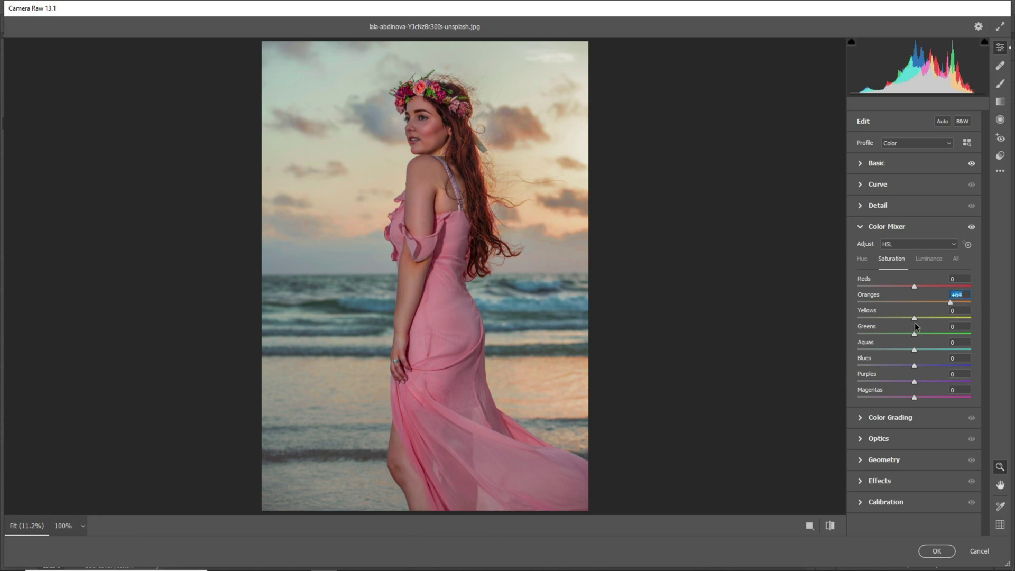
{"action": "left_click_drag", "start_coordinate": [914, 350], "coordinate": [944, 350]}
{"action": "left_click_drag", "start_coordinate": [980, 364], "coordinate": [919, 364]}
{"action": "left_click", "coordinate": [933, 551]}
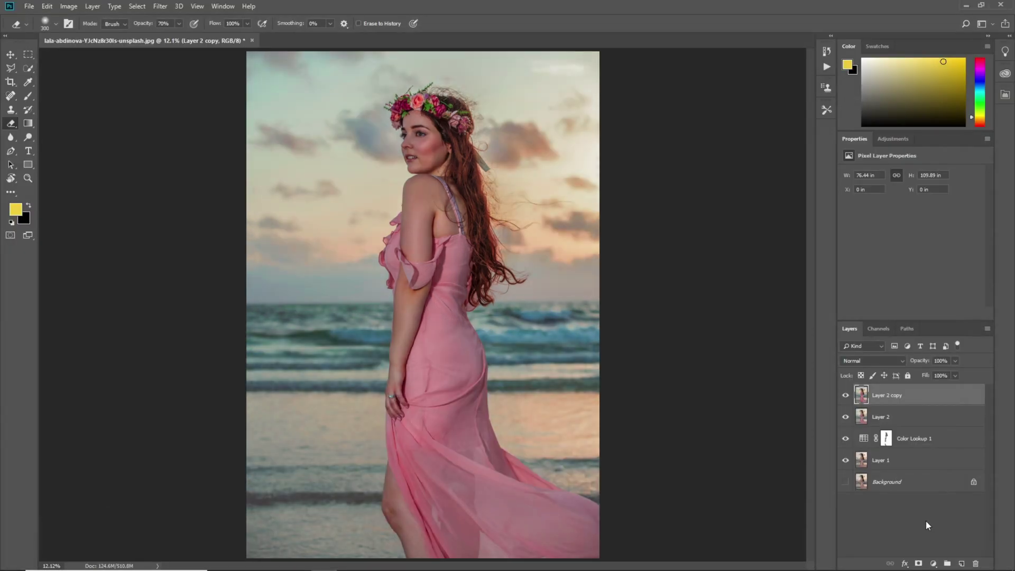
Add a black-filled layer mask to Layer 2 copy and paint white over the clouds behind the woman with a size 400 brush
{"action": "left_click", "coordinate": [918, 563]}
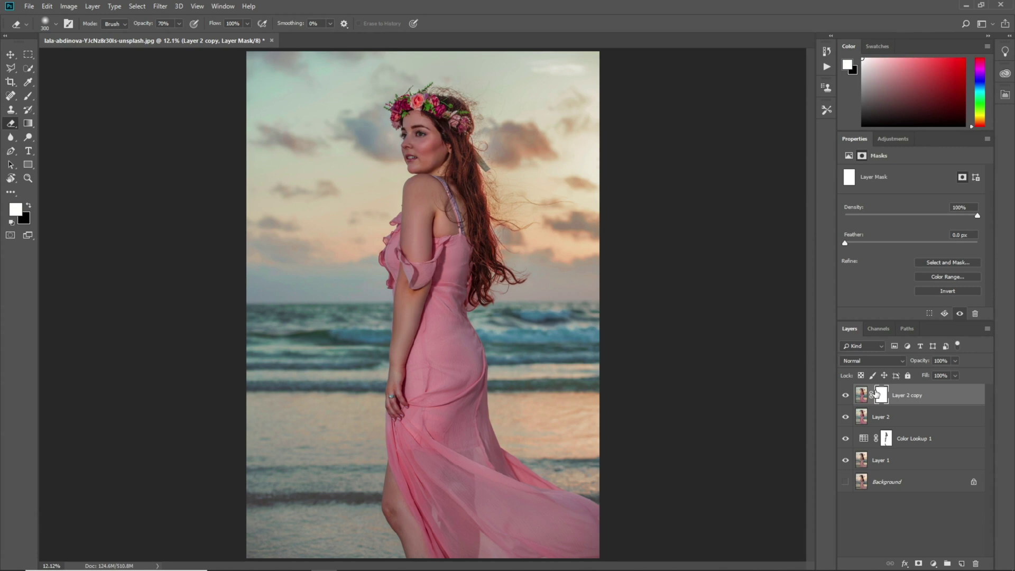
{"action": "key", "text": "ctrl+i"}
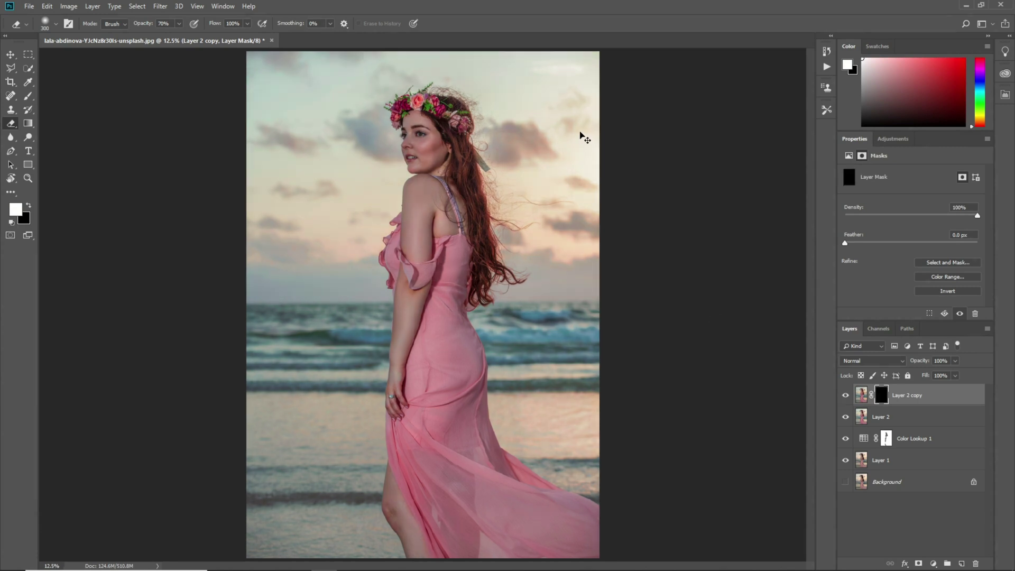
{"action": "key", "text": "ctrl+plus"}
{"action": "key", "text": "ctrl+plus"}
{"action": "left_click_drag", "start_coordinate": [609, 111], "coordinate": [460, 294]}
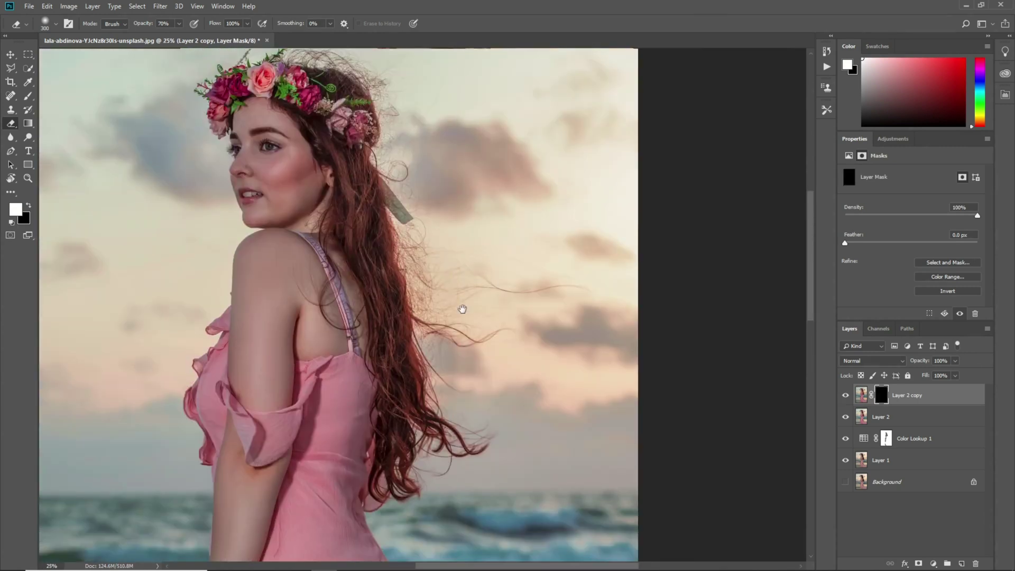
{"action": "left_click", "coordinate": [28, 96]}
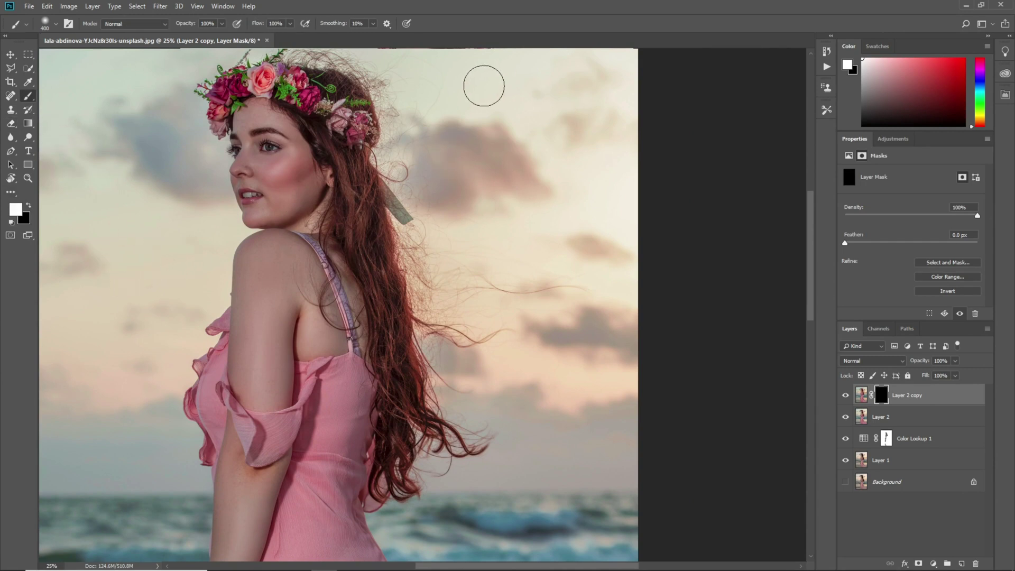
{"action": "left_click_drag", "start_coordinate": [530, 122], "coordinate": [540, 204]}
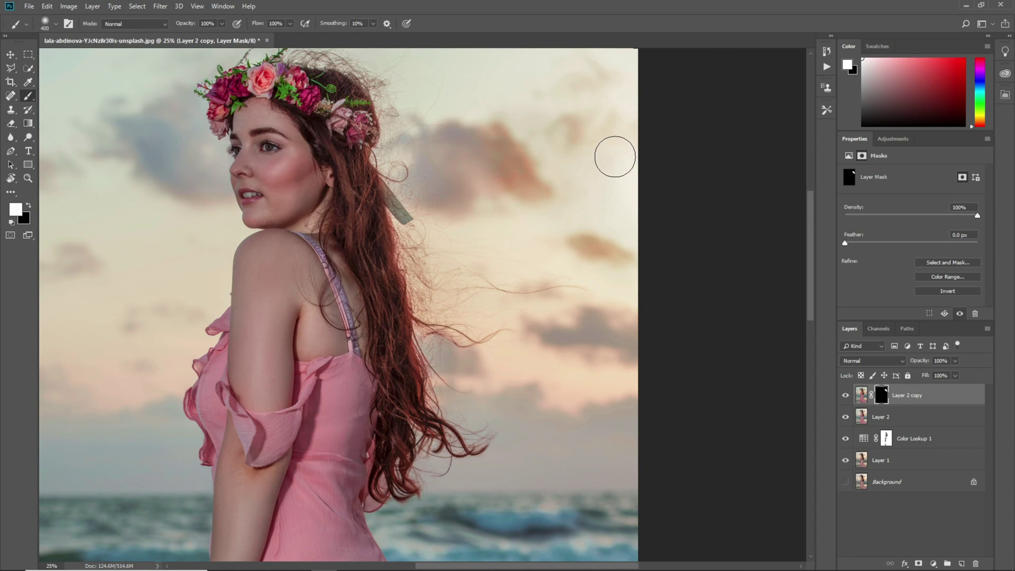
Enlarge the brush to 1000 and paint the layer mask white over the sky around the woman
{"action": "key", "text": "ctrl+0"}
{"action": "key", "text": "bracketright"}
{"action": "key", "text": "bracketright"}
{"action": "key", "text": "bracketright"}
{"action": "key", "text": "bracketright"}
{"action": "key", "text": "bracketright"}
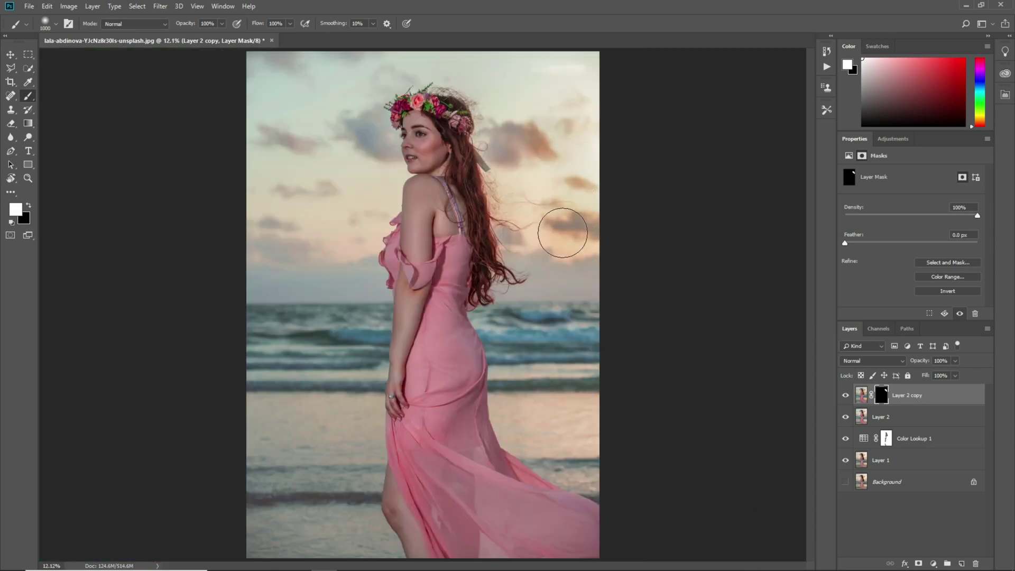
{"action": "mouse_move", "coordinate": [528, 221]}
{"action": "left_mouse_down"}
{"action": "mouse_move", "coordinate": [516, 141]}
{"action": "mouse_move", "coordinate": [500, 137]}
{"action": "left_mouse_up"}
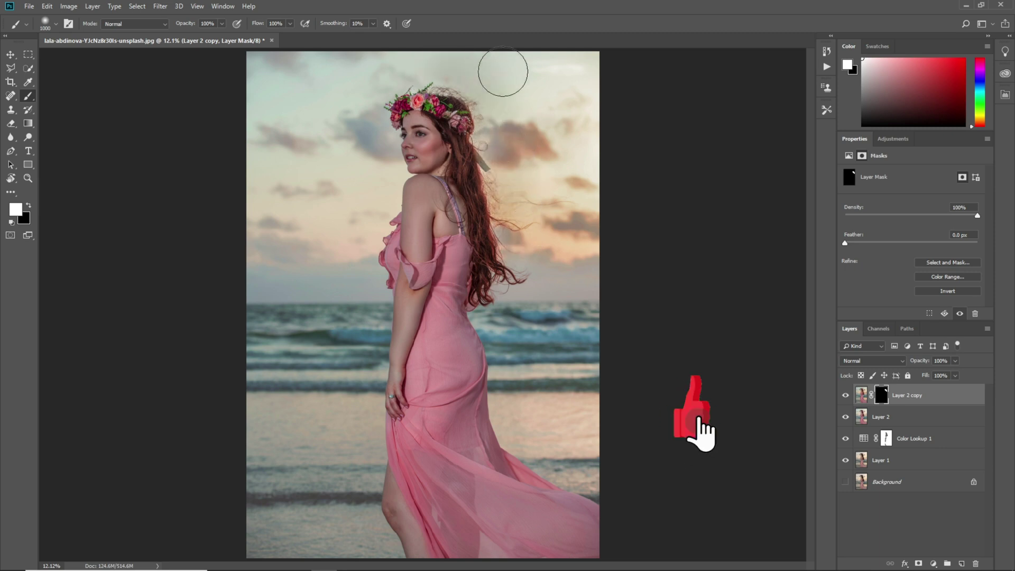
{"action": "mouse_move", "coordinate": [571, 57]}
{"action": "left_mouse_down"}
{"action": "mouse_move", "coordinate": [534, 73]}
{"action": "mouse_move", "coordinate": [589, 125]}
{"action": "mouse_move", "coordinate": [422, 79]}
{"action": "mouse_move", "coordinate": [399, 60]}
{"action": "left_mouse_up"}
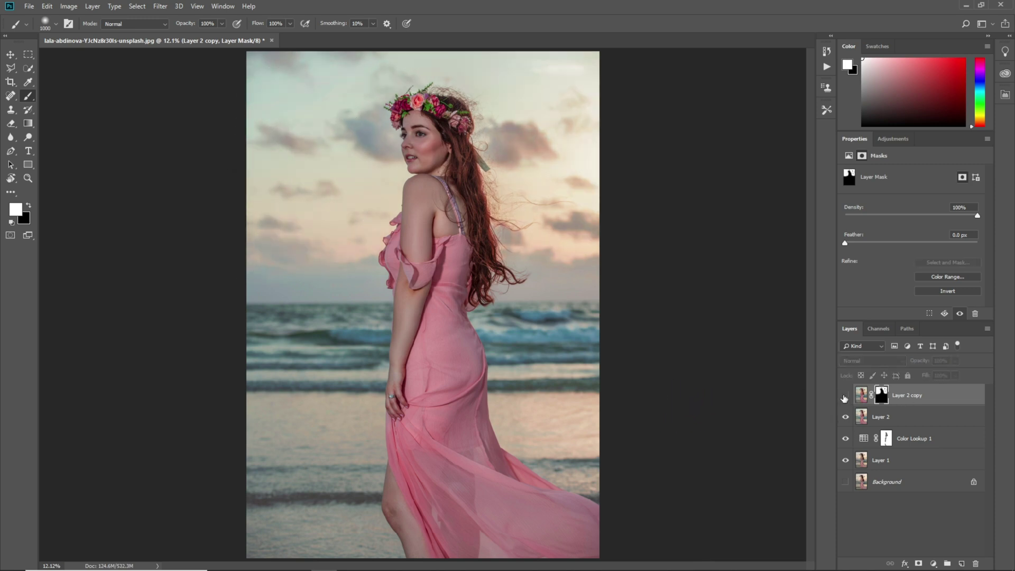
Set the opacity of Layer 2 copy to 80% and compare the image with the layer hidden and shown
{"action": "left_click", "coordinate": [939, 362]}
{"action": "type", "text": "80"}
{"action": "left_click", "coordinate": [844, 395]}
{"action": "left_click", "coordinate": [845, 396]}
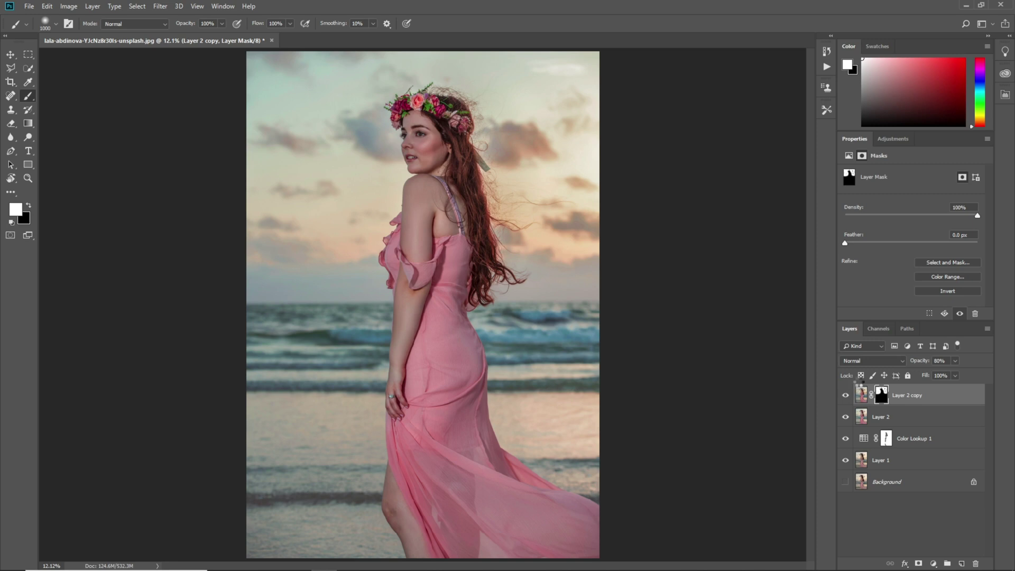
Stamp all visible layers into a new layer at the top of the stack and inspect the woman up close
{"action": "key", "text": "ctrl+shift+alt+n"}
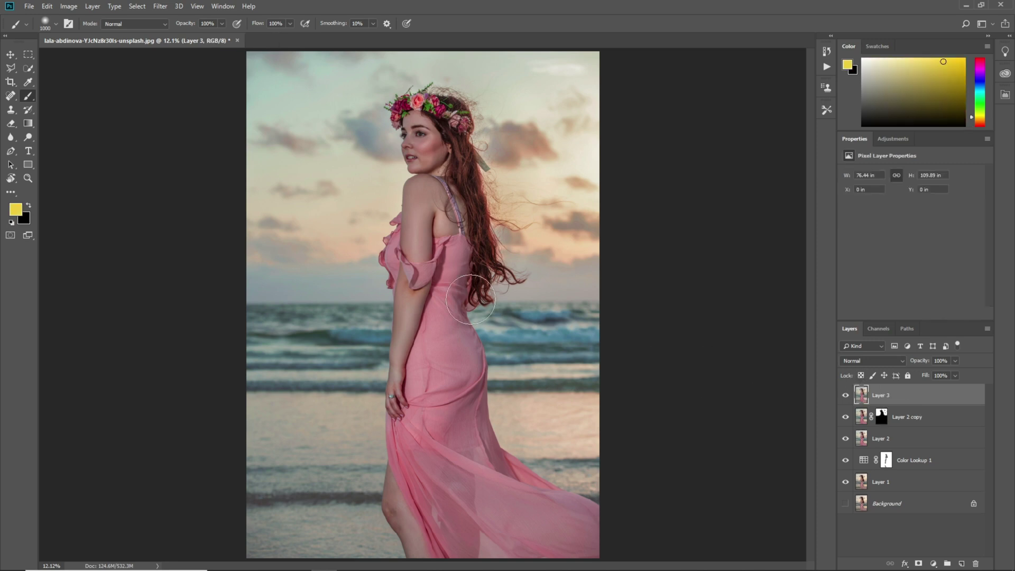
{"action": "key", "text": "ctrl+plus"}
{"action": "key", "text": "ctrl+plus"}
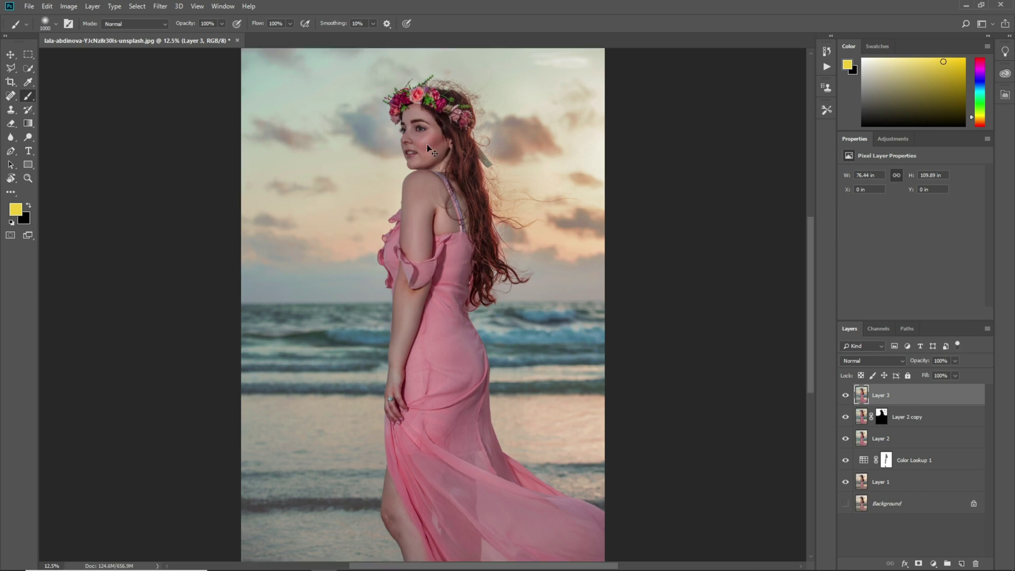
{"action": "scroll", "coordinate": [449, 238], "scroll_direction": "up", "scroll_amount": 5}
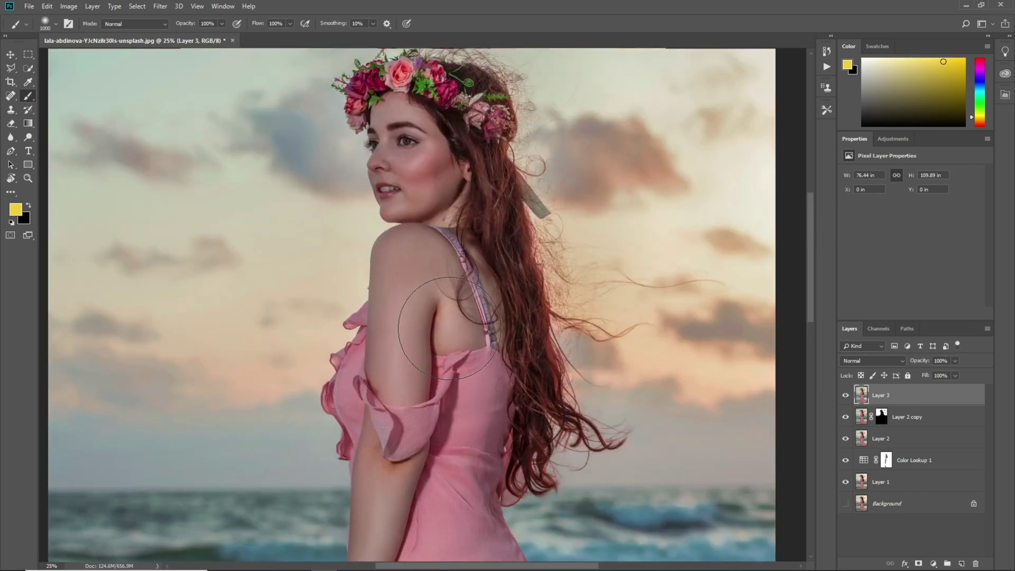
{"action": "key", "text": "ctrl+0"}
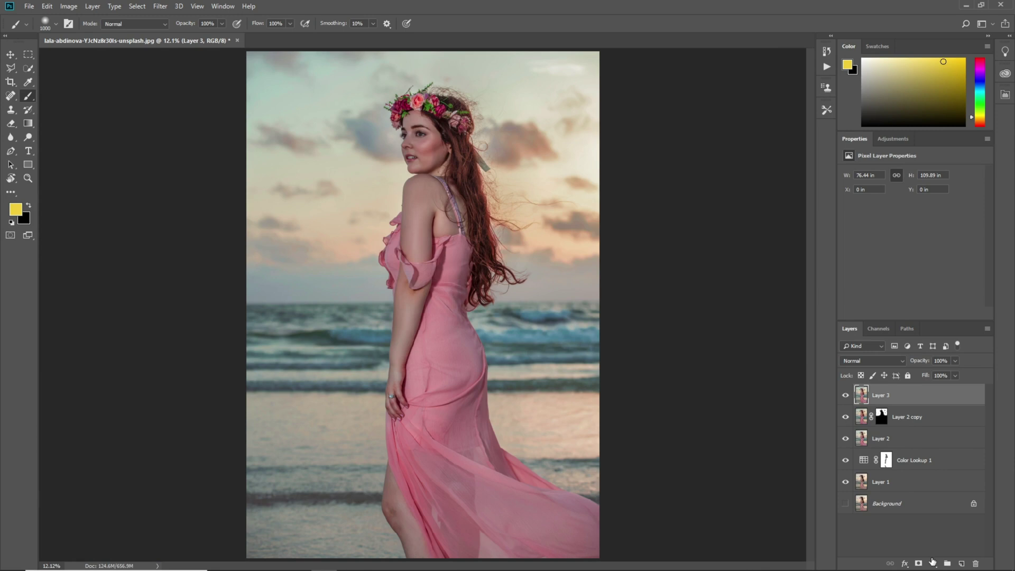
Duplicate Layer 3 and set the copy's blend mode to Multiply
{"action": "left_click", "coordinate": [933, 563]}
{"action": "left_click", "coordinate": [905, 541]}
{"action": "key", "text": "ctrl+j"}
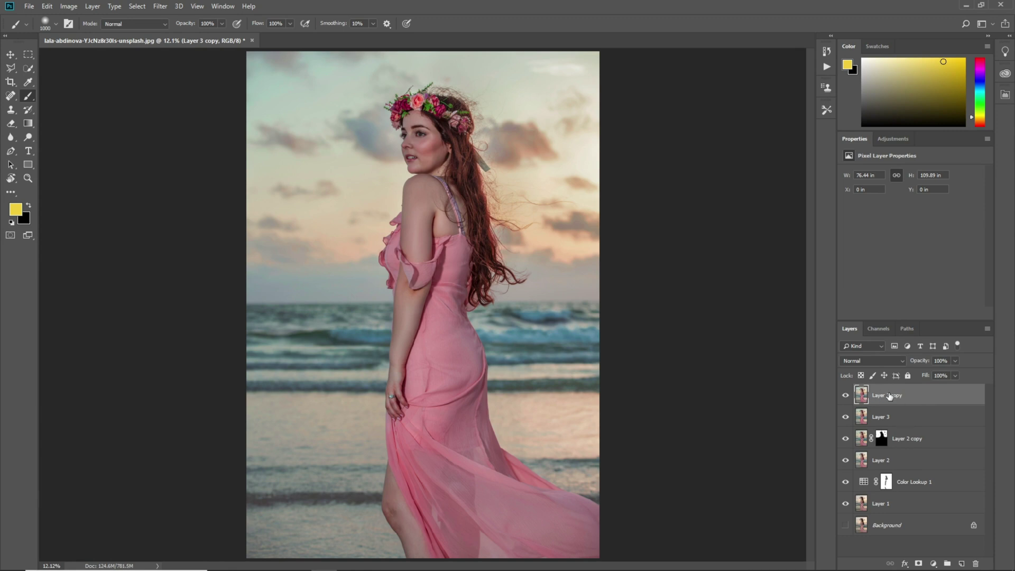
{"action": "left_click", "coordinate": [873, 361]}
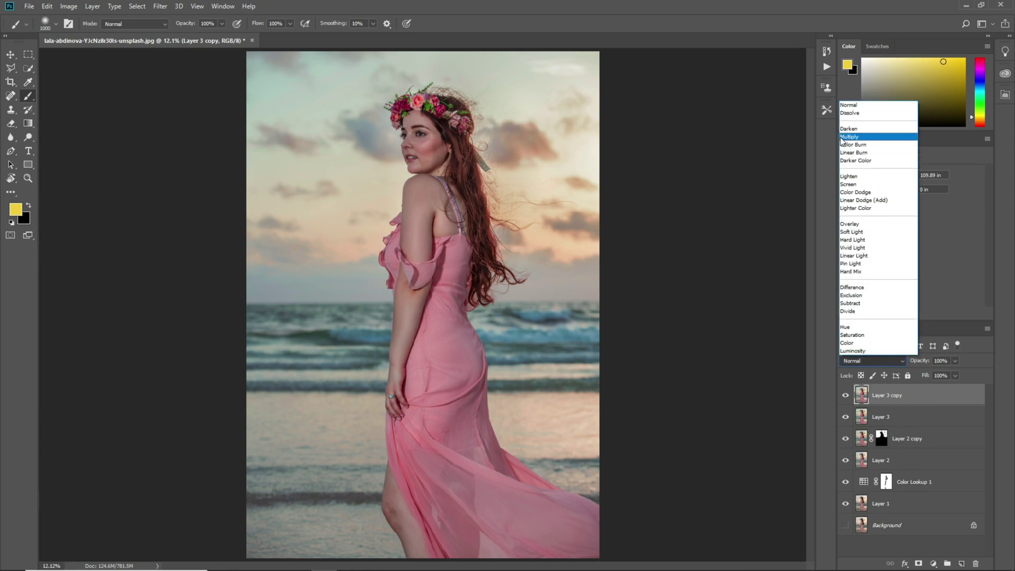
{"action": "left_click", "coordinate": [843, 140]}
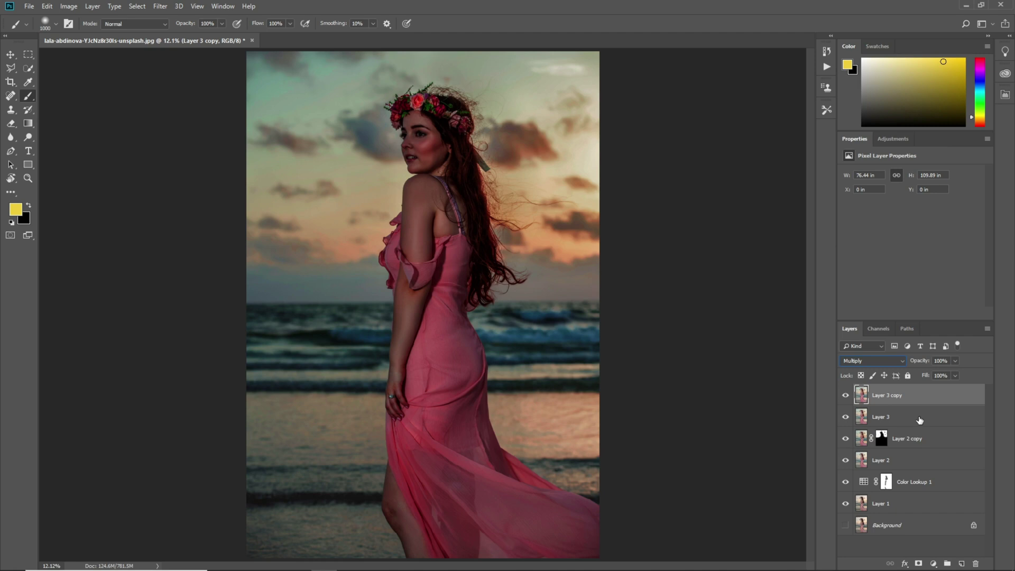
Set Layer 3's blend mode to Screen and compare the image with Layer 3 copy hidden and shown
{"action": "left_click", "coordinate": [919, 420]}
{"action": "left_click", "coordinate": [872, 360]}
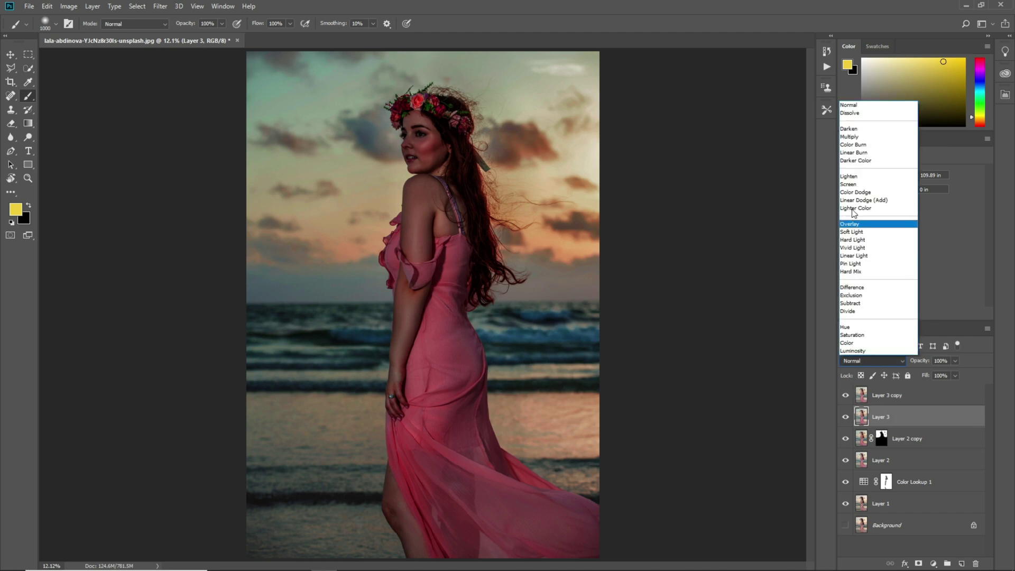
{"action": "left_click", "coordinate": [847, 184]}
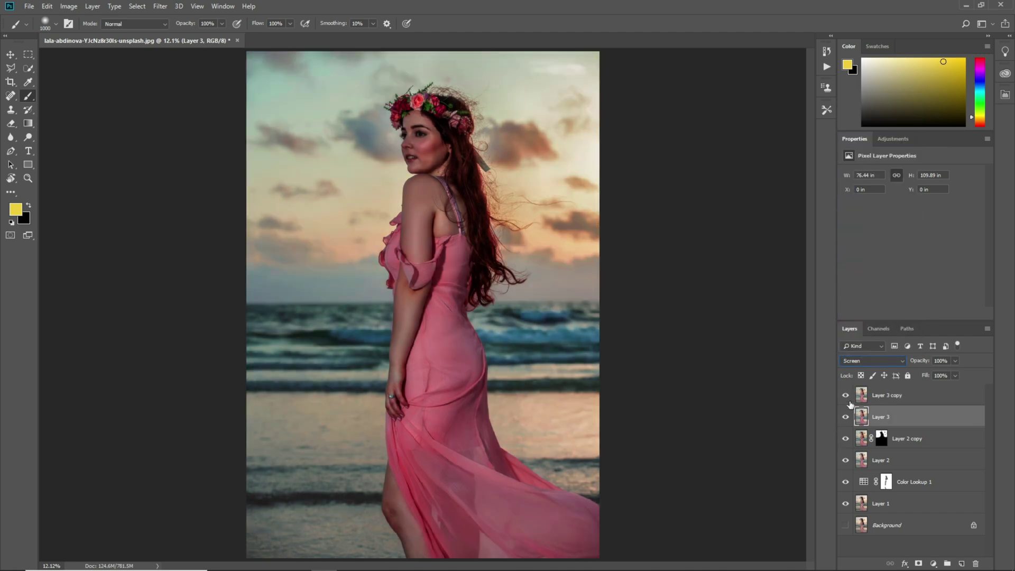
{"action": "left_click", "coordinate": [845, 396]}
{"action": "left_click", "coordinate": [846, 396]}
Group Layer 3 and Layer 3 copy and name the group D & B
{"action": "left_click", "coordinate": [933, 399], "text": "shift"}
{"action": "left_click", "coordinate": [946, 562]}
{"action": "double_click", "coordinate": [882, 392]}
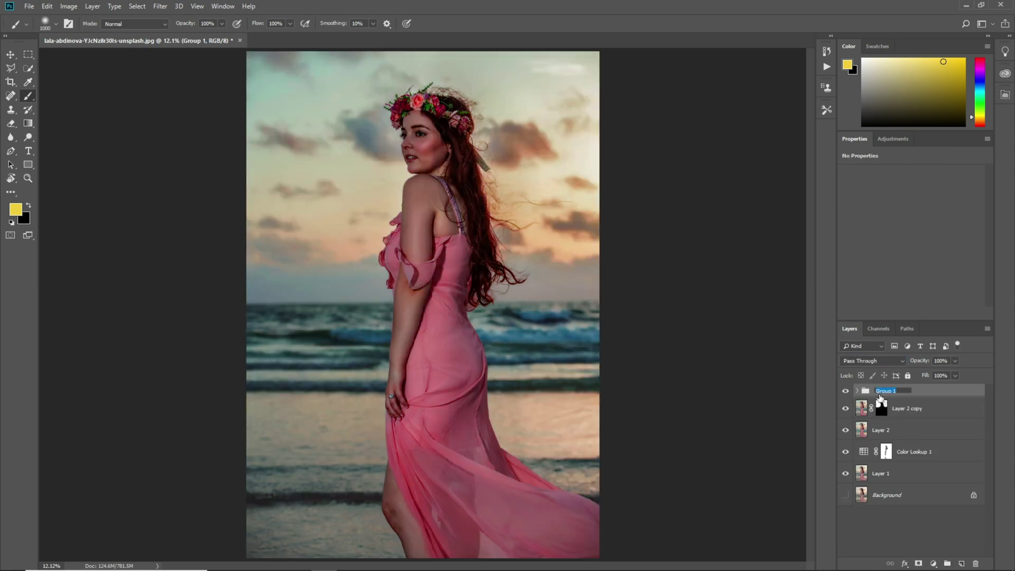
{"action": "type", "text": "D & B"}
{"action": "key", "text": "Return"}
Hide Layer 3 copy in the D & B group and split Layer 3's Blend If underlying shadows at 125 / 186
{"action": "left_click", "coordinate": [857, 391]}
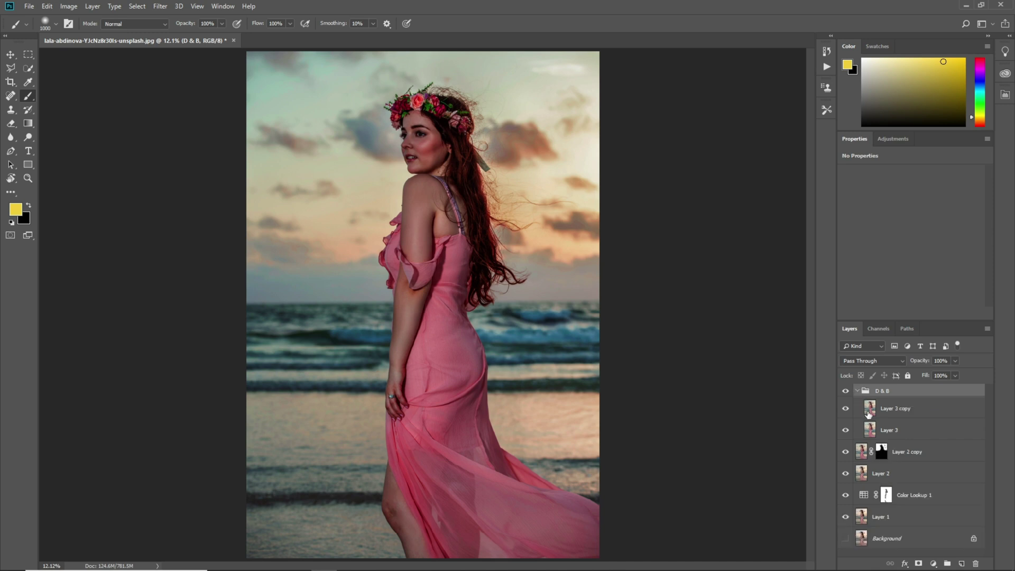
{"action": "left_click", "coordinate": [845, 408]}
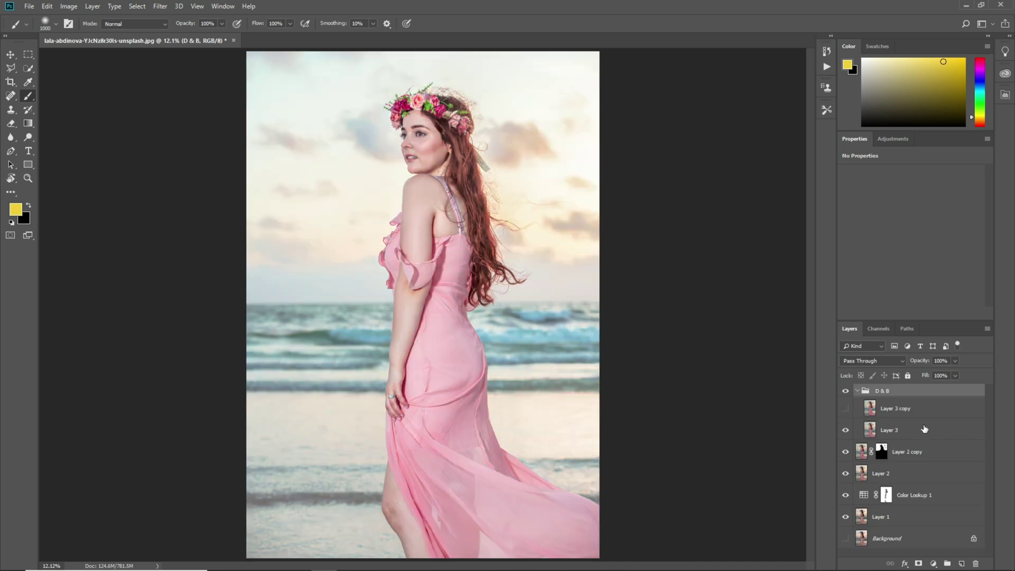
{"action": "left_click", "coordinate": [916, 434]}
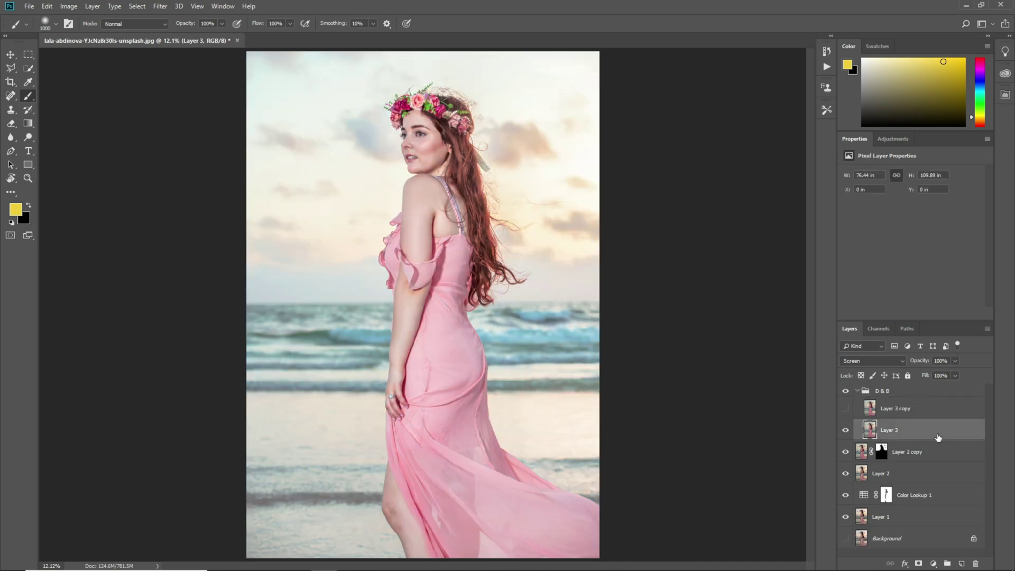
{"action": "double_click", "coordinate": [938, 424]}
{"action": "left_click_drag", "start_coordinate": [609, 17], "coordinate": [600, 9]}
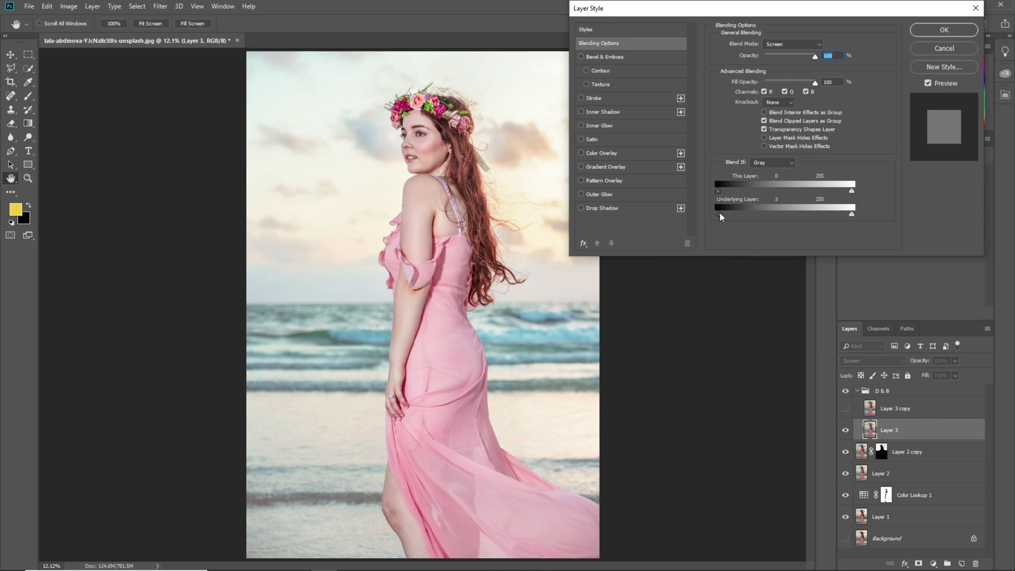
{"action": "left_click_drag", "start_coordinate": [731, 213], "coordinate": [784, 211]}
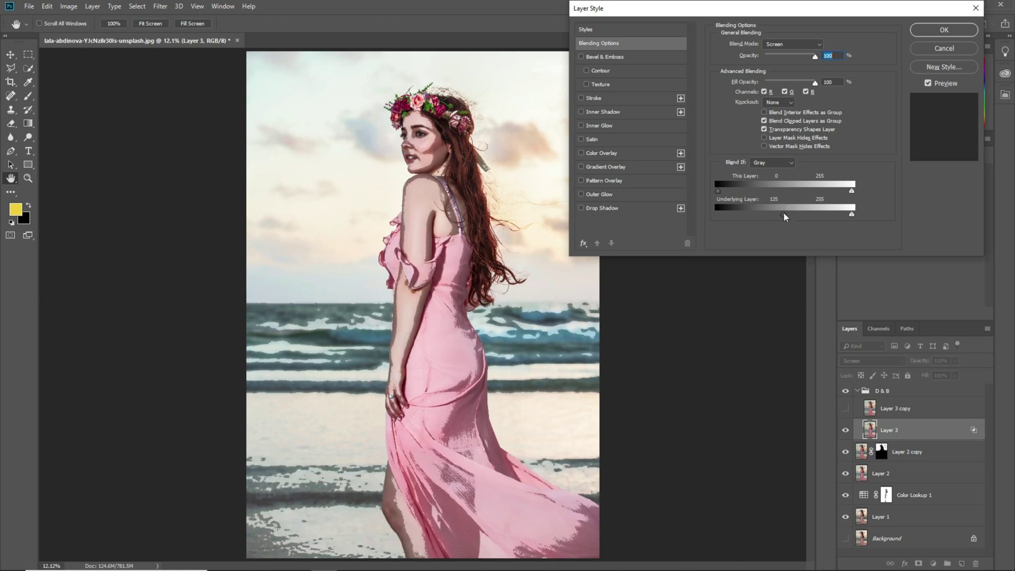
{"action": "left_click_drag", "start_coordinate": [786, 215], "coordinate": [816, 214]}
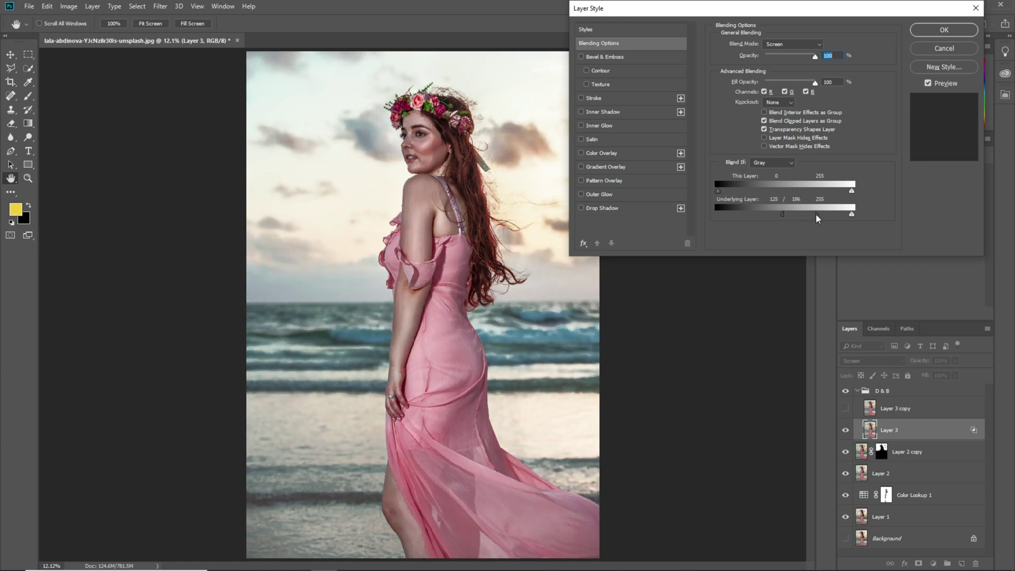
{"action": "left_click", "coordinate": [926, 30]}
Show Layer 3 copy and split its Blend If underlying highlights, pulling the lower half to 72
{"action": "left_click", "coordinate": [845, 408]}
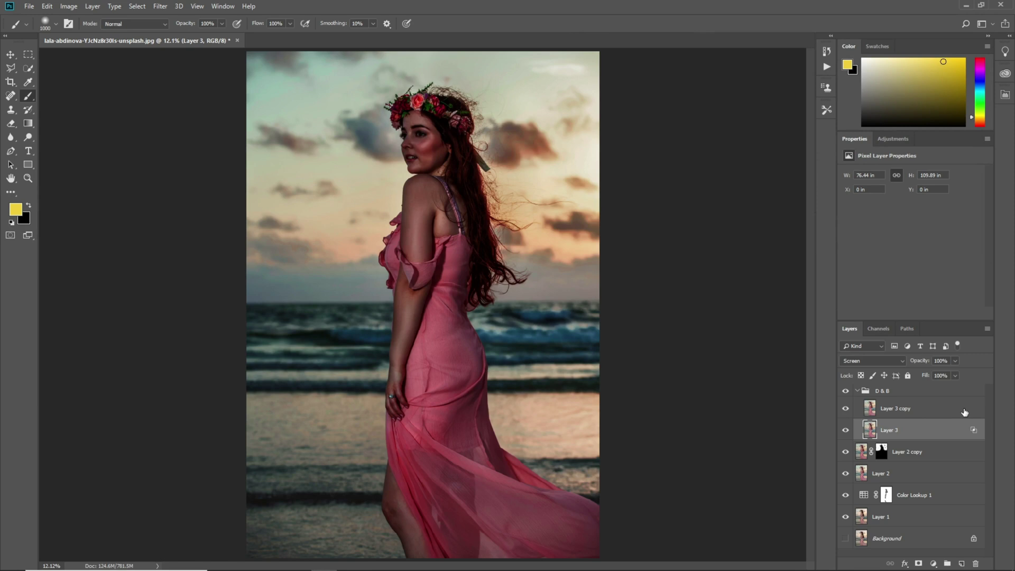
{"action": "double_click", "coordinate": [964, 412]}
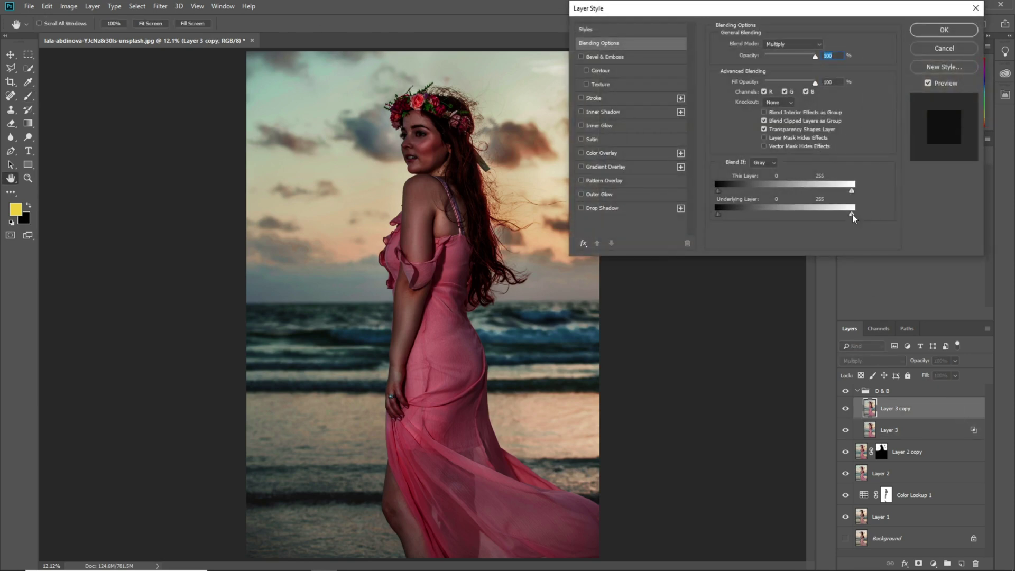
{"action": "left_click_drag", "start_coordinate": [842, 214], "coordinate": [772, 209]}
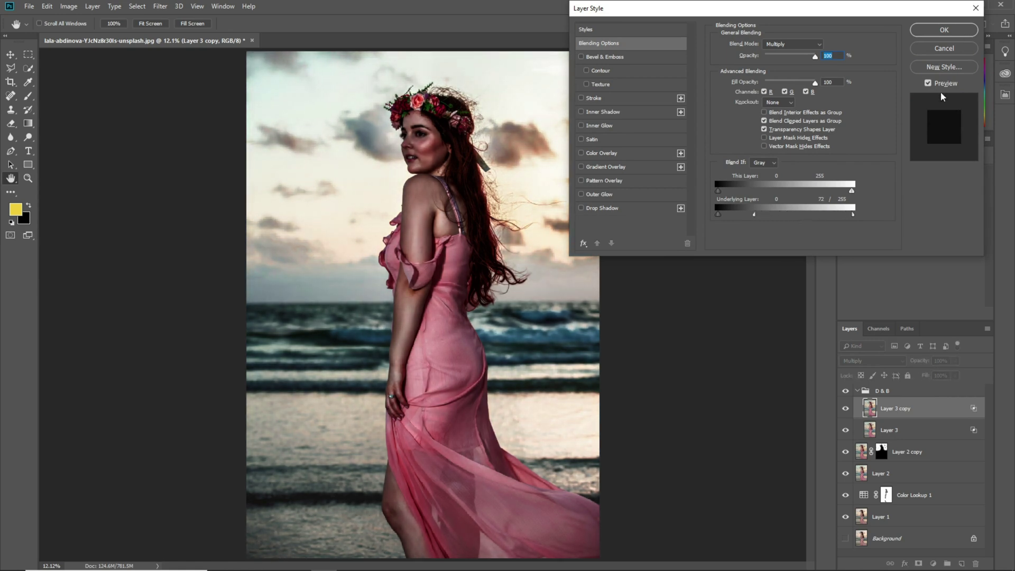
{"action": "left_click", "coordinate": [927, 33]}
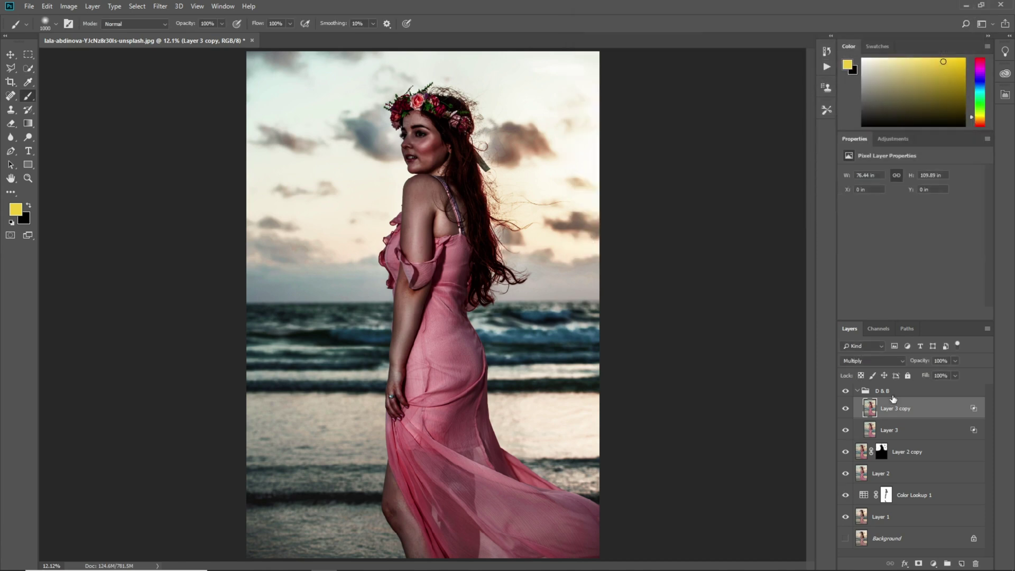
Add a mask to the D & B group and apply the merged RGB image to it with Multiply blending at 100%
{"action": "left_click", "coordinate": [901, 394]}
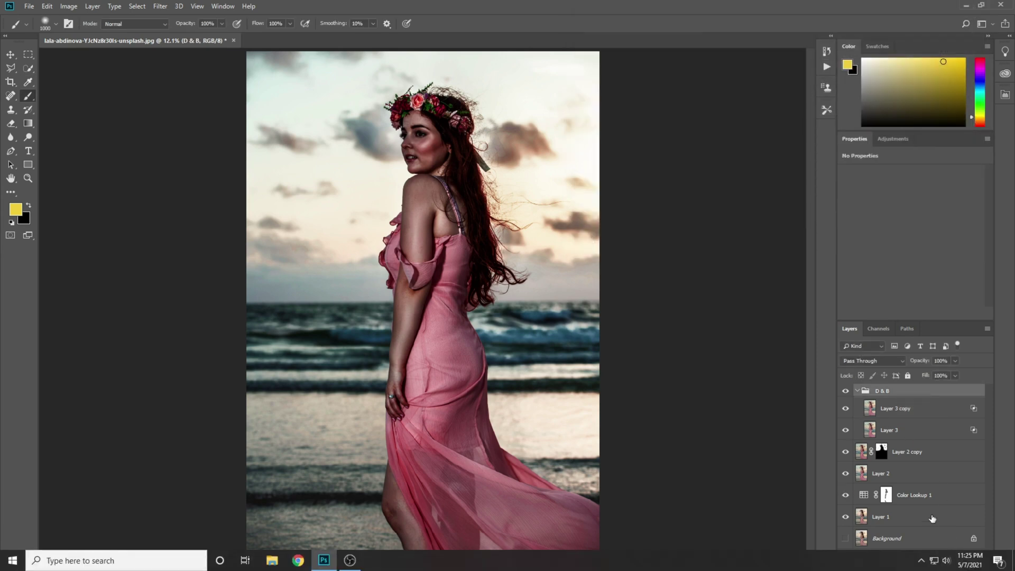
{"action": "left_click", "coordinate": [918, 563]}
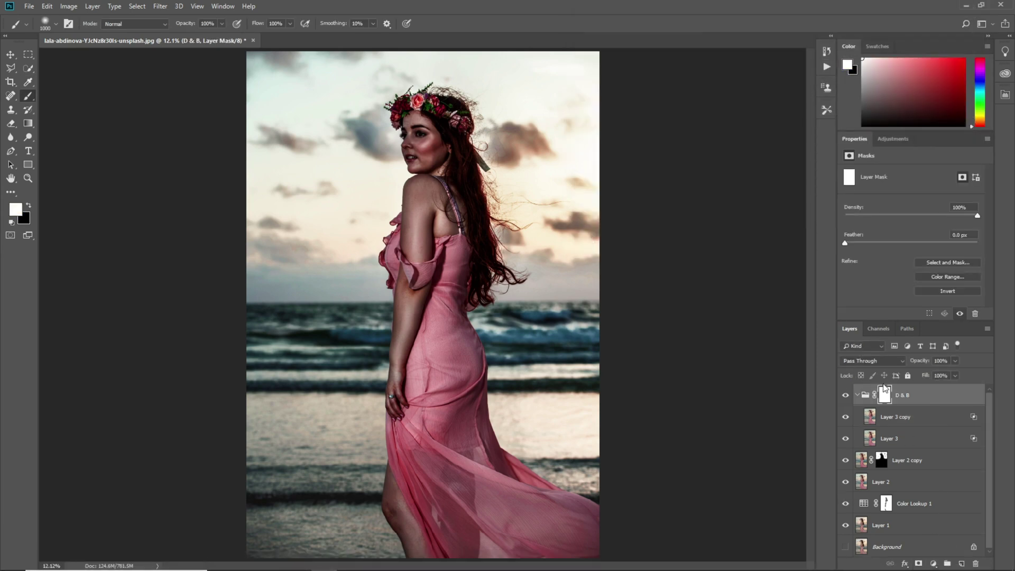
{"action": "left_click", "coordinate": [69, 7]}
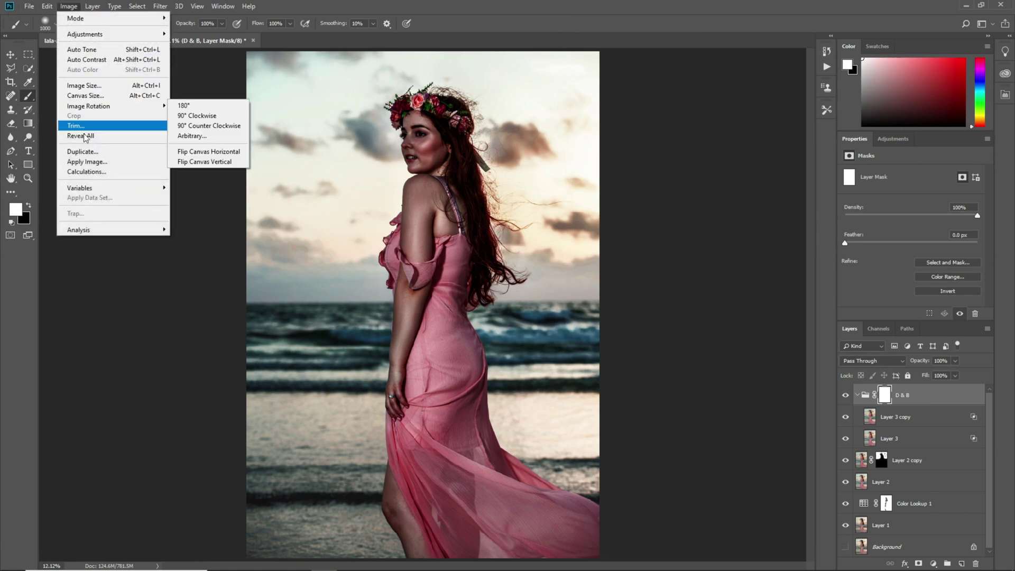
{"action": "left_click", "coordinate": [84, 162]}
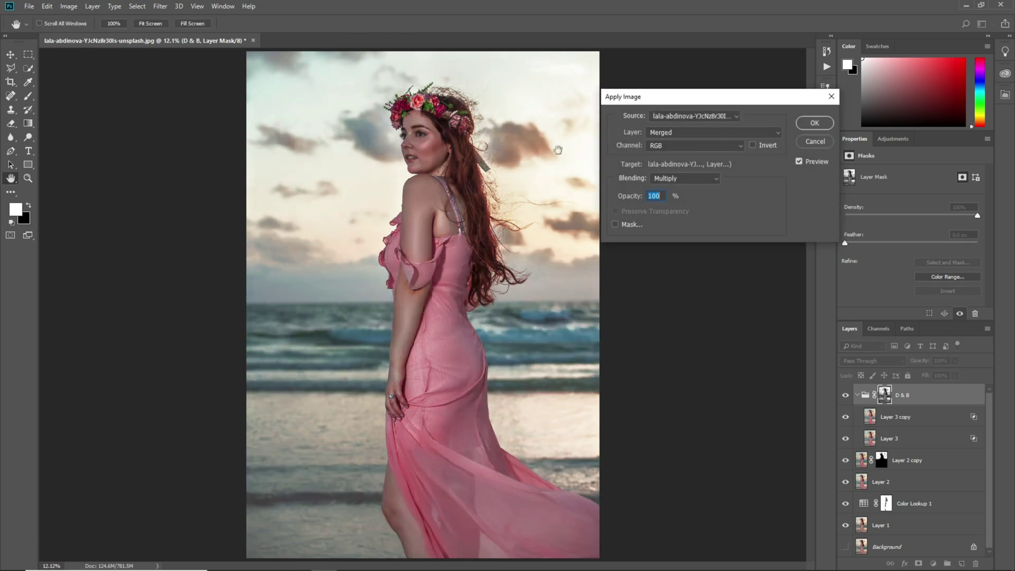
{"action": "left_click", "coordinate": [812, 123]}
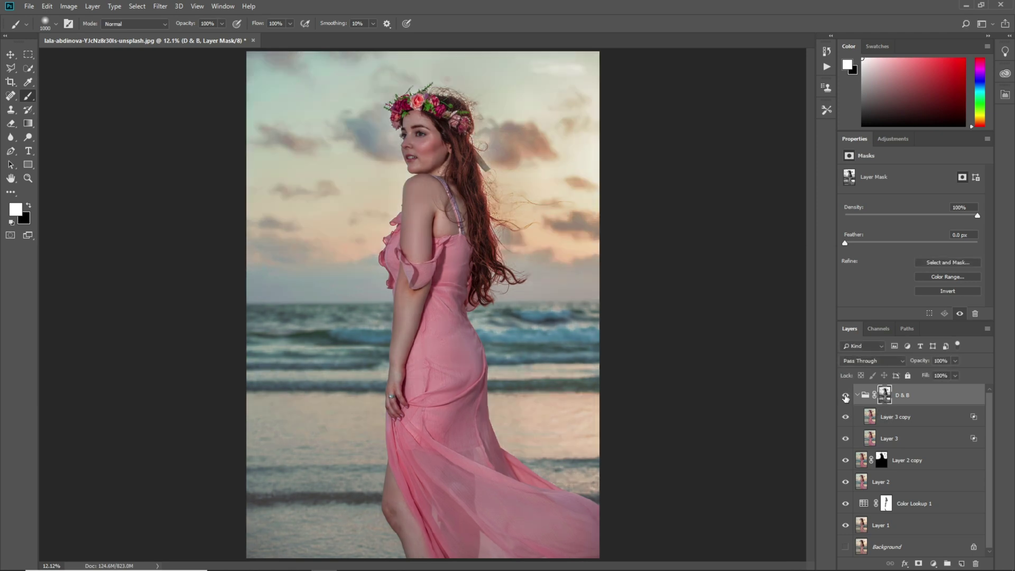
Check the D & B group's effect, hide all layers below the group and collapse it
{"action": "left_click", "coordinate": [845, 397]}
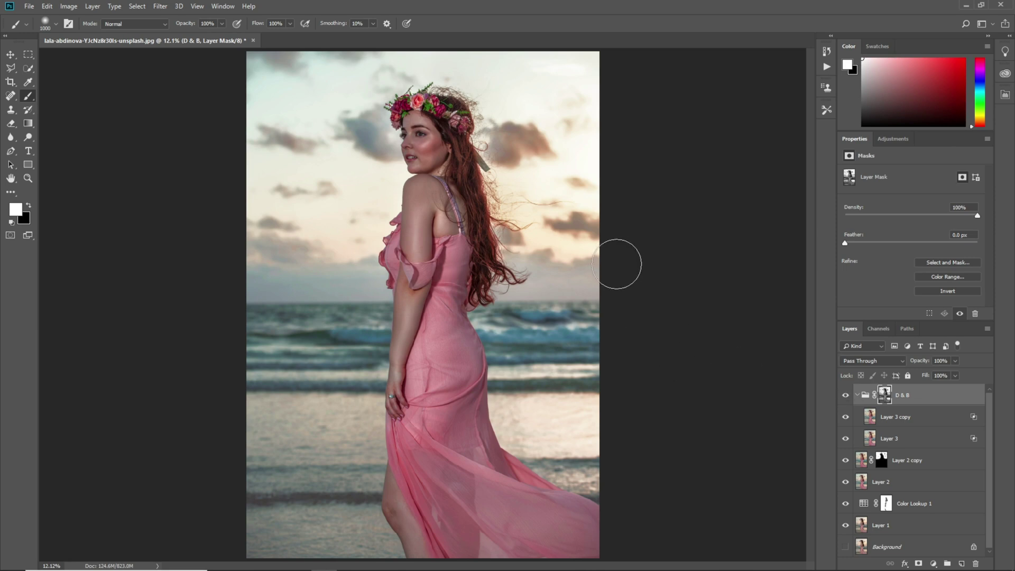
{"action": "left_click", "coordinate": [845, 460]}
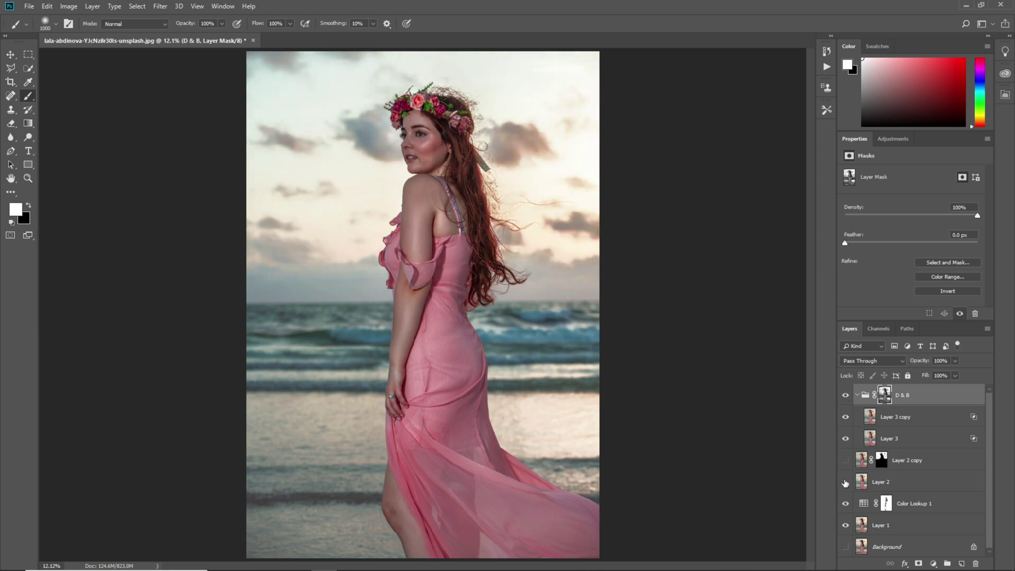
{"action": "left_click", "coordinate": [845, 482]}
{"action": "left_click", "coordinate": [845, 525]}
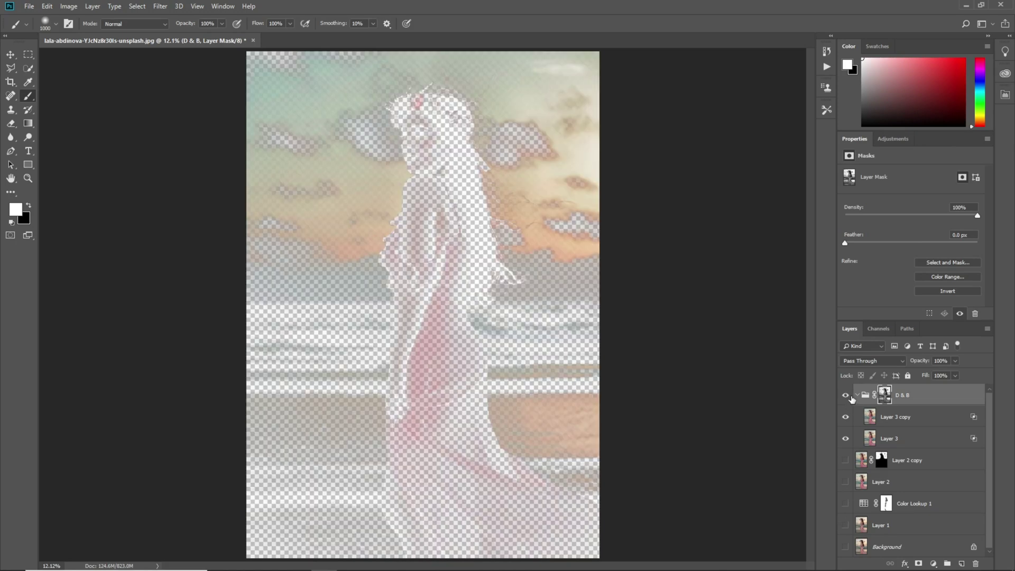
{"action": "left_click", "coordinate": [857, 396]}
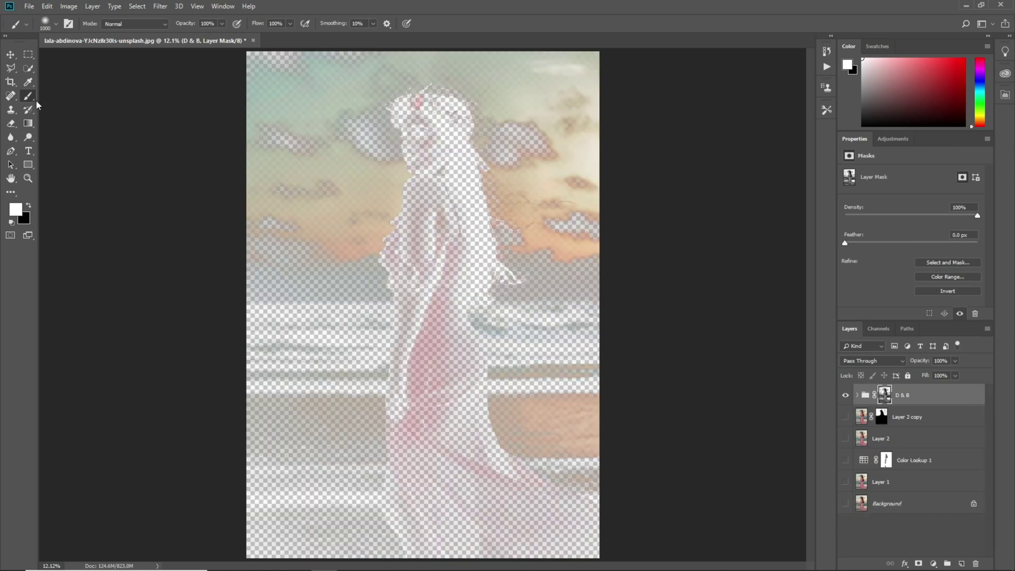
Erase the D & B group's mask over the sky, sea, hair and dress with a large soft Eraser at 100% opacity, keeping the skin
{"action": "left_click", "coordinate": [11, 123]}
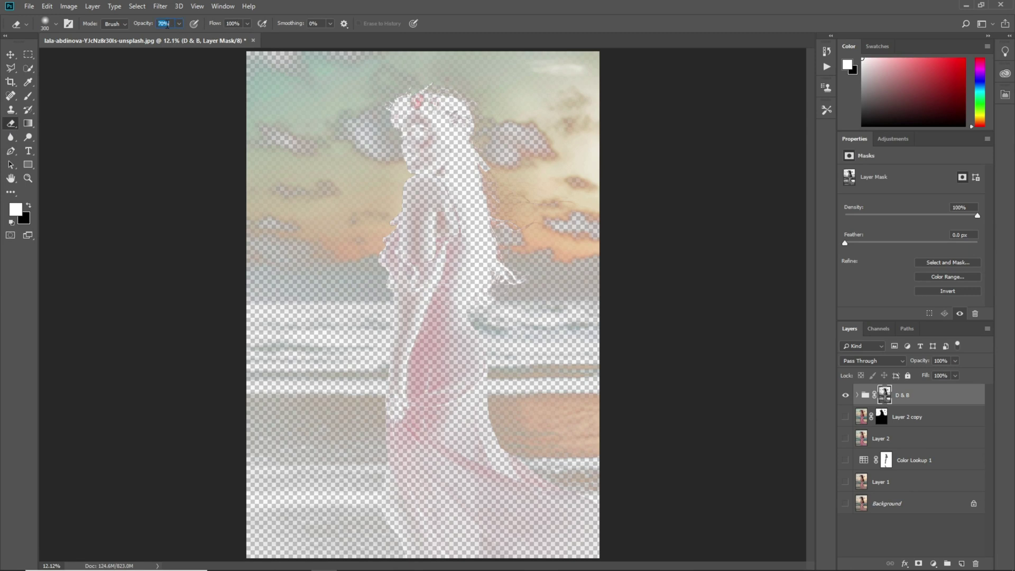
{"action": "key", "text": "Return"}
{"action": "key", "text": "bracketright"}
{"action": "key", "text": "bracketright"}
{"action": "key", "text": "bracketright"}
{"action": "key", "text": "bracketright"}
{"action": "mouse_move", "coordinate": [380, 163]}
{"action": "left_mouse_down"}
{"action": "mouse_move", "coordinate": [394, 173]}
{"action": "mouse_move", "coordinate": [374, 236]}
{"action": "mouse_move", "coordinate": [387, 261]}
{"action": "mouse_move", "coordinate": [363, 317]}
{"action": "mouse_move", "coordinate": [375, 432]}
{"action": "mouse_move", "coordinate": [403, 429]}
{"action": "mouse_move", "coordinate": [419, 404]}
{"action": "mouse_move", "coordinate": [423, 327]}
{"action": "mouse_move", "coordinate": [471, 227]}
{"action": "mouse_move", "coordinate": [458, 195]}
{"action": "mouse_move", "coordinate": [465, 182]}
{"action": "left_mouse_up"}
{"action": "mouse_move", "coordinate": [439, 90]}
{"action": "left_mouse_down"}
{"action": "mouse_move", "coordinate": [409, 87]}
{"action": "mouse_move", "coordinate": [421, 91]}
{"action": "mouse_move", "coordinate": [385, 101]}
{"action": "mouse_move", "coordinate": [401, 101]}
{"action": "mouse_move", "coordinate": [384, 110]}
{"action": "mouse_move", "coordinate": [378, 152]}
{"action": "mouse_move", "coordinate": [362, 109]}
{"action": "left_mouse_up"}
{"action": "mouse_move", "coordinate": [447, 101]}
{"action": "left_mouse_down"}
{"action": "mouse_move", "coordinate": [482, 126]}
{"action": "mouse_move", "coordinate": [502, 269]}
{"action": "left_mouse_up"}
{"action": "key", "text": "bracketright"}
{"action": "key", "text": "bracketright"}
{"action": "mouse_move", "coordinate": [419, 452]}
{"action": "left_mouse_down"}
{"action": "mouse_move", "coordinate": [437, 476]}
{"action": "mouse_move", "coordinate": [409, 456]}
{"action": "mouse_move", "coordinate": [398, 462]}
{"action": "mouse_move", "coordinate": [476, 513]}
{"action": "mouse_move", "coordinate": [448, 508]}
{"action": "mouse_move", "coordinate": [455, 545]}
{"action": "mouse_move", "coordinate": [378, 549]}
{"action": "mouse_move", "coordinate": [362, 475]}
{"action": "mouse_move", "coordinate": [356, 493]}
{"action": "mouse_move", "coordinate": [313, 501]}
{"action": "mouse_move", "coordinate": [323, 391]}
{"action": "mouse_move", "coordinate": [348, 540]}
{"action": "mouse_move", "coordinate": [296, 498]}
{"action": "mouse_move", "coordinate": [250, 509]}
{"action": "mouse_move", "coordinate": [256, 468]}
{"action": "mouse_move", "coordinate": [254, 486]}
{"action": "mouse_move", "coordinate": [276, 479]}
{"action": "mouse_move", "coordinate": [321, 519]}
{"action": "mouse_move", "coordinate": [284, 445]}
{"action": "mouse_move", "coordinate": [304, 377]}
{"action": "mouse_move", "coordinate": [323, 374]}
{"action": "mouse_move", "coordinate": [336, 237]}
{"action": "mouse_move", "coordinate": [338, 249]}
{"action": "mouse_move", "coordinate": [290, 261]}
{"action": "mouse_move", "coordinate": [279, 305]}
{"action": "mouse_move", "coordinate": [230, 135]}
{"action": "mouse_move", "coordinate": [235, 109]}
{"action": "mouse_move", "coordinate": [250, 116]}
{"action": "mouse_move", "coordinate": [261, 89]}
{"action": "mouse_move", "coordinate": [318, 173]}
{"action": "mouse_move", "coordinate": [335, 169]}
{"action": "mouse_move", "coordinate": [368, 46]}
{"action": "mouse_move", "coordinate": [490, 31]}
{"action": "mouse_move", "coordinate": [402, 53]}
{"action": "mouse_move", "coordinate": [581, 57]}
{"action": "mouse_move", "coordinate": [554, 54]}
{"action": "mouse_move", "coordinate": [609, 109]}
{"action": "mouse_move", "coordinate": [612, 169]}
{"action": "mouse_move", "coordinate": [500, 74]}
{"action": "mouse_move", "coordinate": [528, 170]}
{"action": "mouse_move", "coordinate": [514, 170]}
{"action": "mouse_move", "coordinate": [492, 77]}
{"action": "mouse_move", "coordinate": [532, 256]}
{"action": "mouse_move", "coordinate": [511, 261]}
{"action": "mouse_move", "coordinate": [463, 402]}
{"action": "mouse_move", "coordinate": [508, 491]}
{"action": "mouse_move", "coordinate": [544, 534]}
{"action": "mouse_move", "coordinate": [572, 520]}
{"action": "mouse_move", "coordinate": [596, 478]}
{"action": "mouse_move", "coordinate": [605, 400]}
{"action": "mouse_move", "coordinate": [593, 260]}
{"action": "mouse_move", "coordinate": [557, 351]}
{"action": "mouse_move", "coordinate": [539, 440]}
{"action": "mouse_move", "coordinate": [502, 412]}
{"action": "left_mouse_up"}
{"action": "key", "text": "bracketright"}
{"action": "key", "text": "bracketright"}
{"action": "key", "text": "bracketright"}
{"action": "key", "text": "bracketright"}
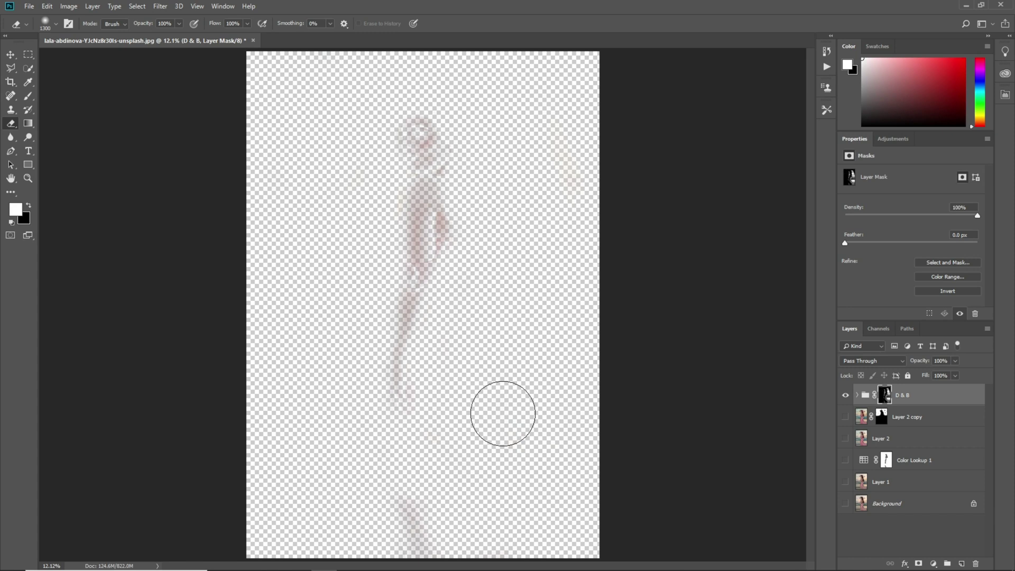
Show Layer 2 copy and Layer 2 again and switch to the Move tool
{"action": "left_click", "coordinate": [844, 418]}
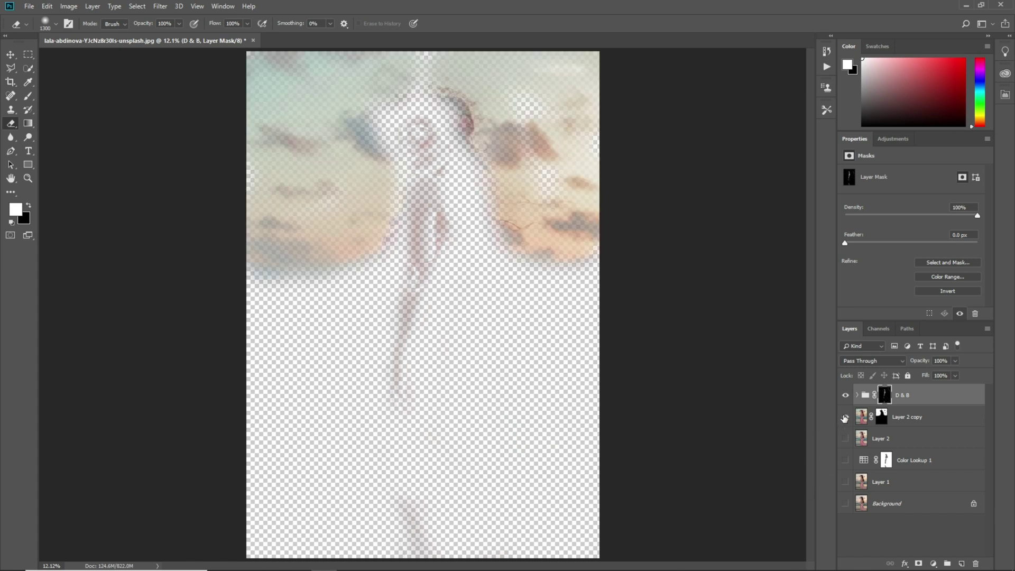
{"action": "left_click", "coordinate": [845, 439]}
{"action": "key", "text": "v"}
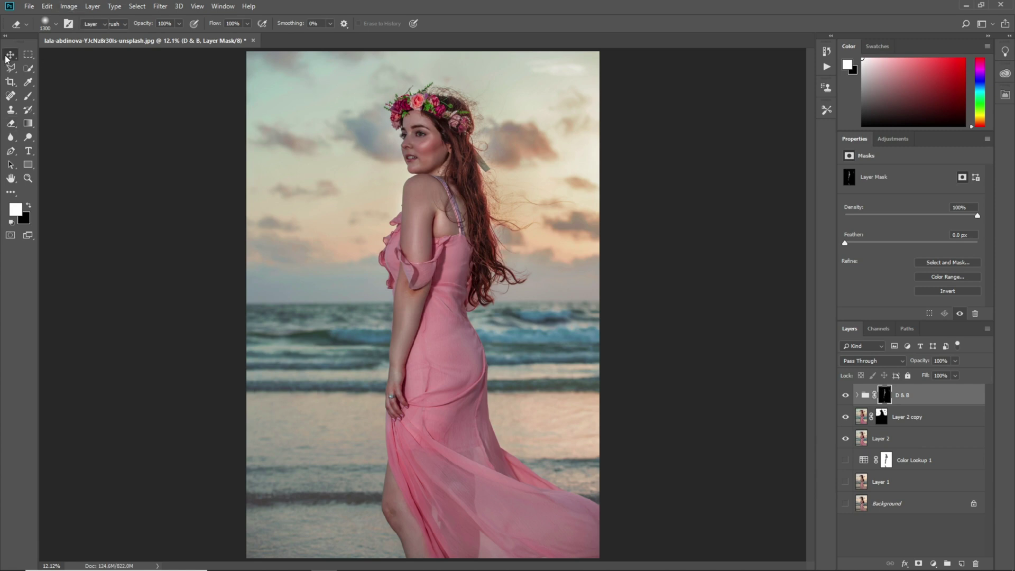
Compare the woman's face and shoulder up close with the D & B group hidden and shown
{"action": "key", "text": "ctrl+plus"}
{"action": "key", "text": "ctrl+plus"}
{"action": "key", "text": "ctrl+plus"}
{"action": "key", "text": "ctrl+plus"}
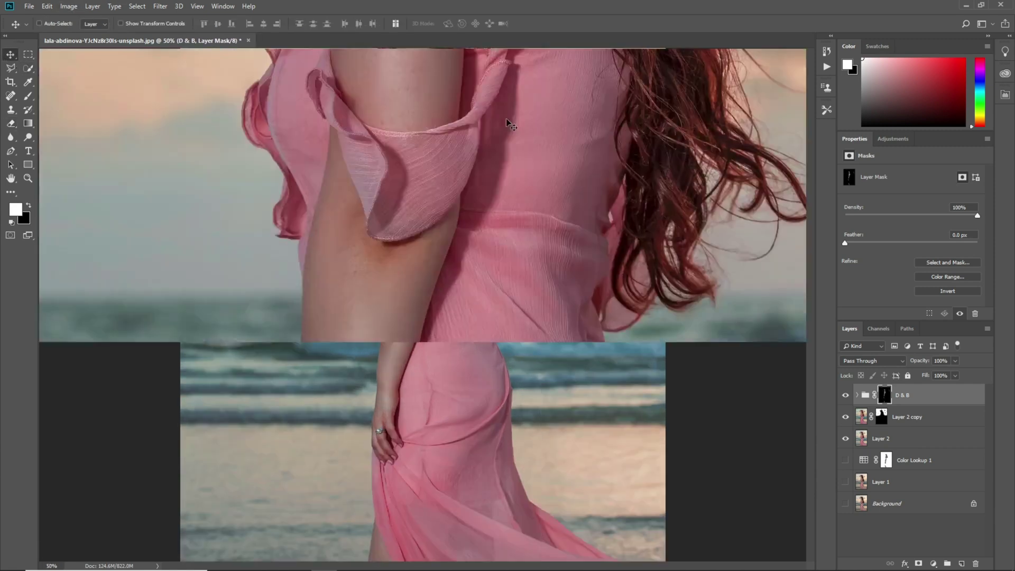
{"action": "scroll", "coordinate": [531, 454], "scroll_direction": "up", "scroll_amount": 15}
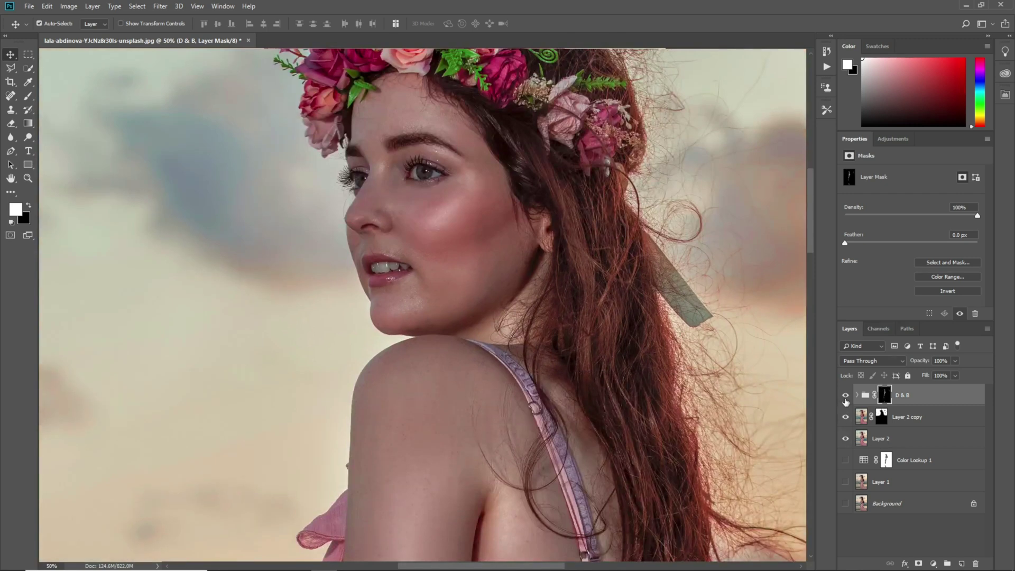
{"action": "left_click", "coordinate": [846, 398]}
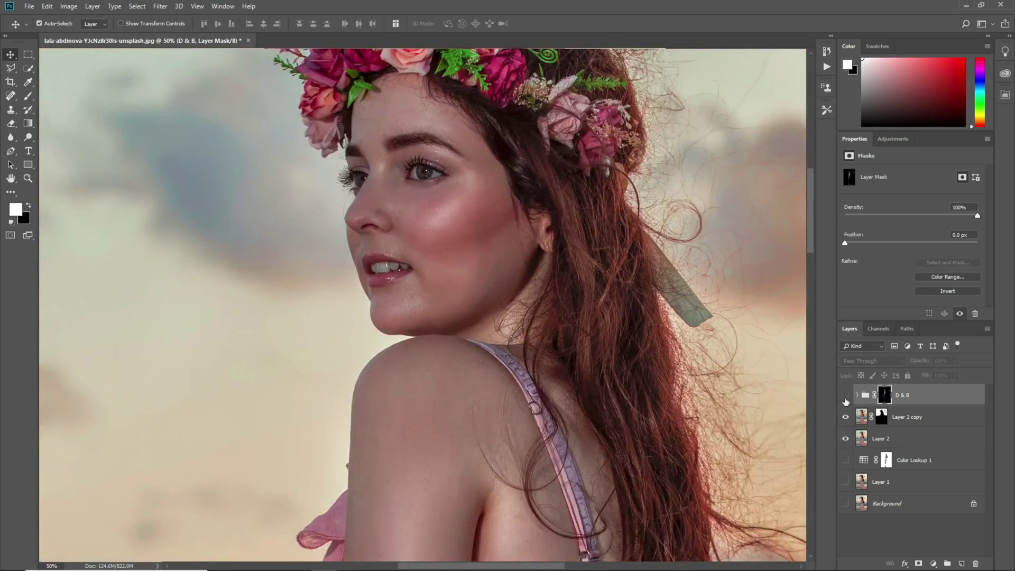
{"action": "left_click", "coordinate": [846, 398]}
{"action": "left_click", "coordinate": [845, 397]}
{"action": "left_click", "coordinate": [845, 396]}
{"action": "left_click", "coordinate": [845, 396]}
{"action": "left_click", "coordinate": [845, 397]}
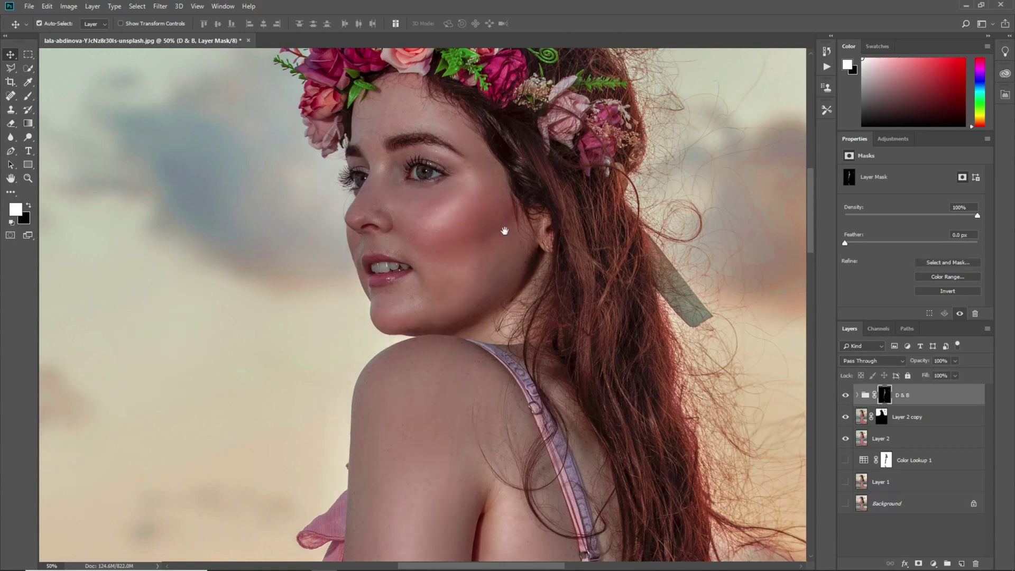
Run the Eye Brightining action from the Skin Retouching actions set
{"action": "left_click_drag", "start_coordinate": [499, 227], "coordinate": [548, 283]}
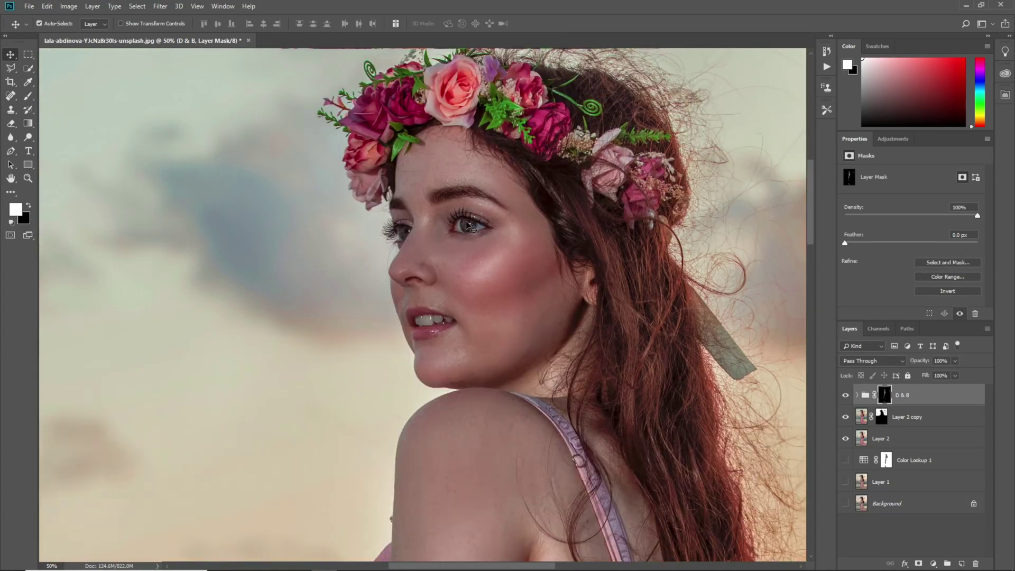
{"action": "left_click", "coordinate": [827, 67]}
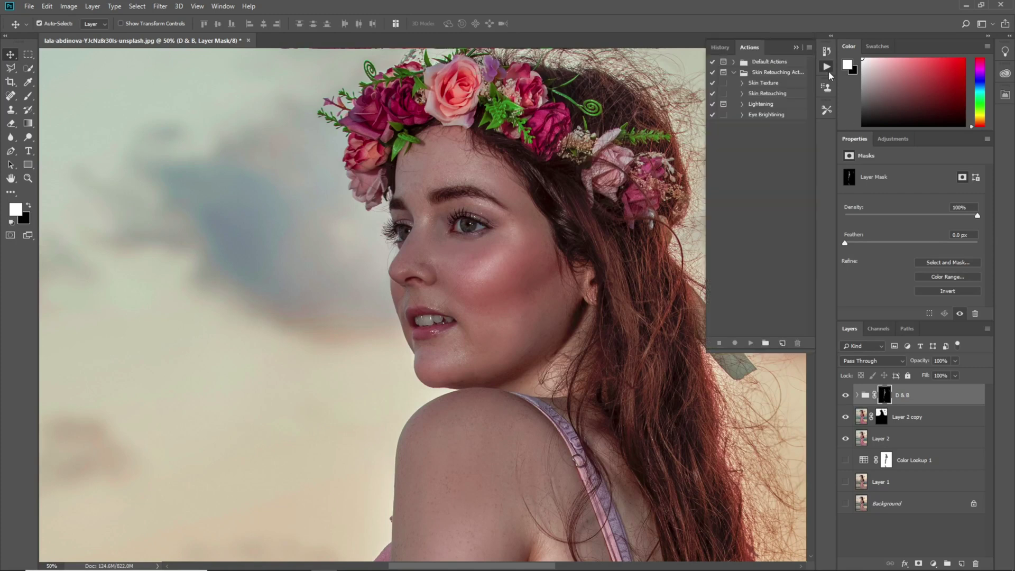
{"action": "left_click", "coordinate": [764, 115]}
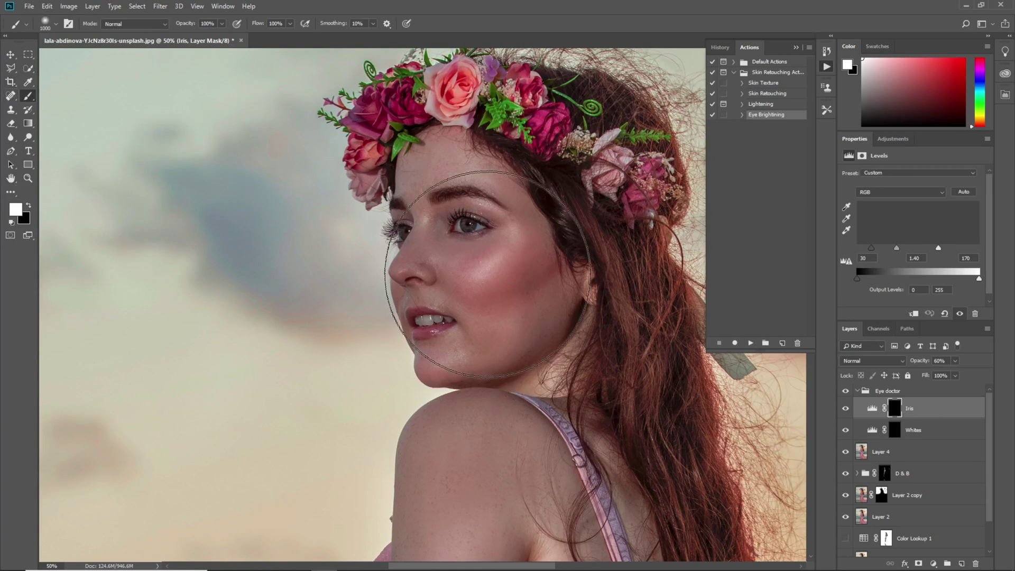
Paint both irises white on the Iris layer's mask with a small soft brush to brighten them
{"action": "key", "text": "bracketleft"}
{"action": "key", "text": "bracketleft"}
{"action": "key", "text": "bracketleft"}
{"action": "key", "text": "bracketleft"}
{"action": "key", "text": "bracketleft"}
{"action": "key", "text": "bracketleft"}
{"action": "key", "text": "bracketleft"}
{"action": "key", "text": "bracketleft"}
{"action": "key", "text": "bracketleft"}
{"action": "key", "text": "bracketleft"}
{"action": "key", "text": "bracketleft"}
{"action": "key", "text": "bracketleft"}
{"action": "key", "text": "bracketleft"}
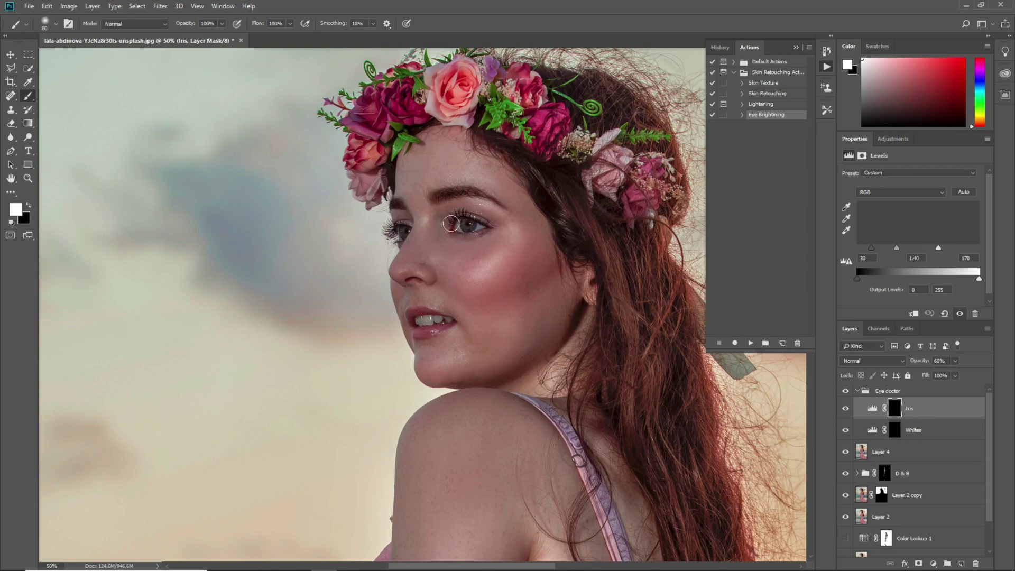
{"action": "key", "text": "ctrl+plus"}
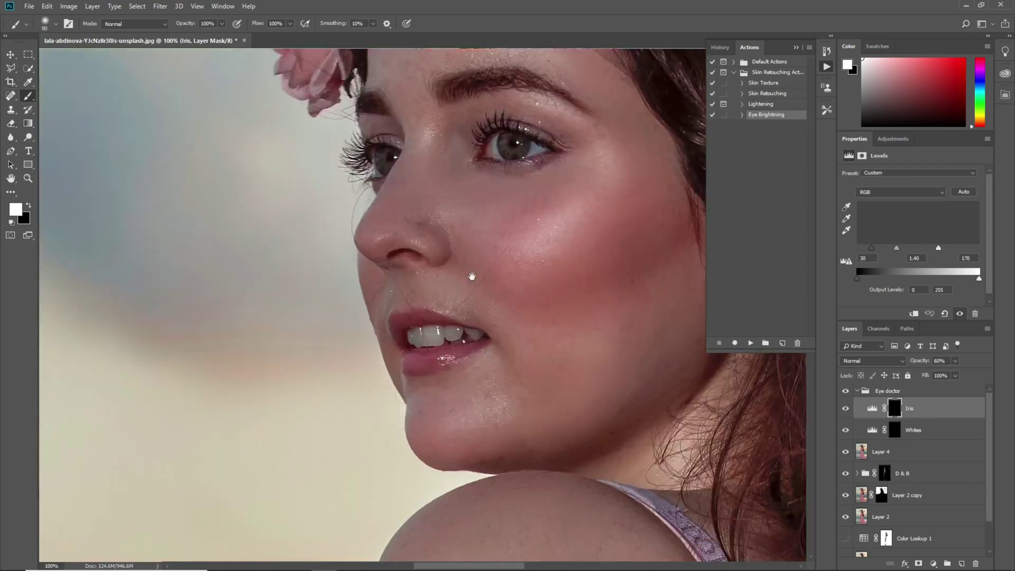
{"action": "key", "text": "ctrl+plus"}
{"action": "key", "text": "bracketleft"}
{"action": "key", "text": "bracketleft"}
{"action": "left_click_drag", "start_coordinate": [501, 259], "coordinate": [501, 257]}
{"action": "key", "text": "bracketleft"}
{"action": "key", "text": "bracketleft"}
{"action": "left_click_drag", "start_coordinate": [376, 270], "coordinate": [373, 279]}
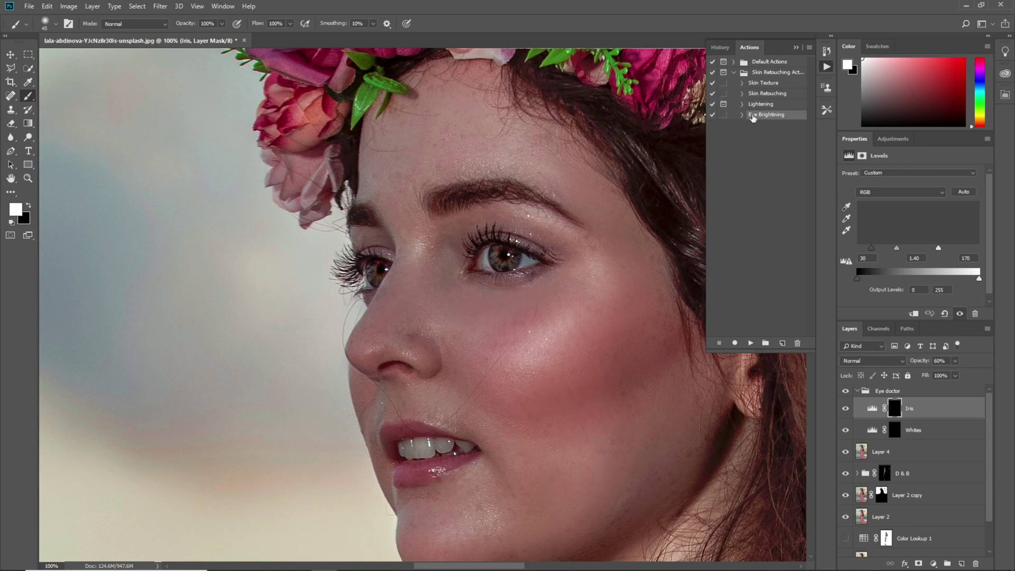
Paint the whites of both eyes in white on the Whites layer's mask with a smaller brush
{"action": "left_click", "coordinate": [892, 433]}
{"action": "key", "text": "bracketleft"}
{"action": "key", "text": "bracketleft"}
{"action": "mouse_move", "coordinate": [482, 252]}
{"action": "left_mouse_down"}
{"action": "mouse_move", "coordinate": [486, 267]}
{"action": "mouse_move", "coordinate": [529, 257]}
{"action": "left_mouse_up"}
{"action": "mouse_move", "coordinate": [398, 279]}
{"action": "left_mouse_down"}
{"action": "mouse_move", "coordinate": [364, 277]}
{"action": "mouse_move", "coordinate": [370, 286]}
{"action": "left_mouse_up"}
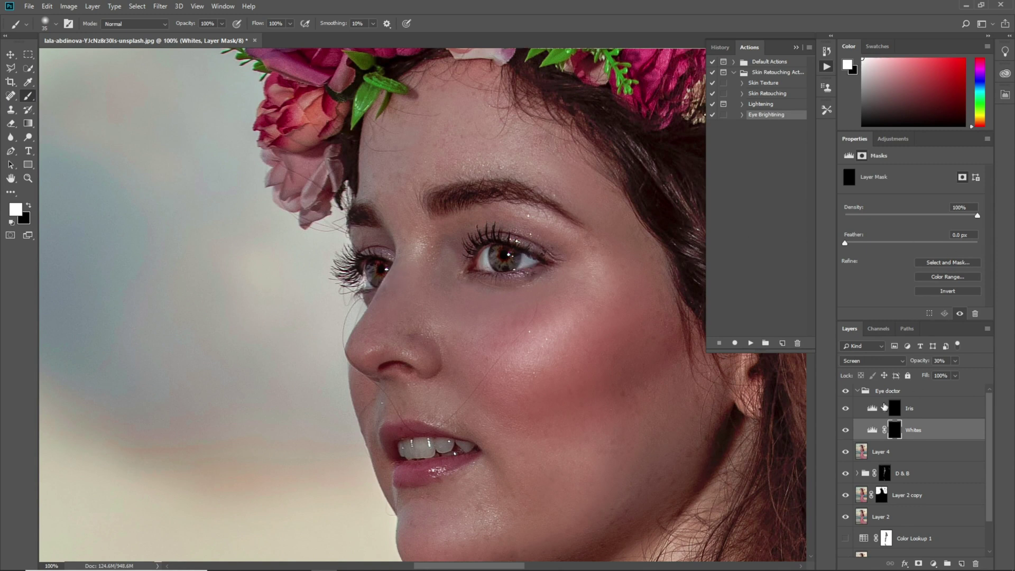
Compare the woman's face with the Eye doctor group hidden and shown
{"action": "left_click", "coordinate": [843, 391]}
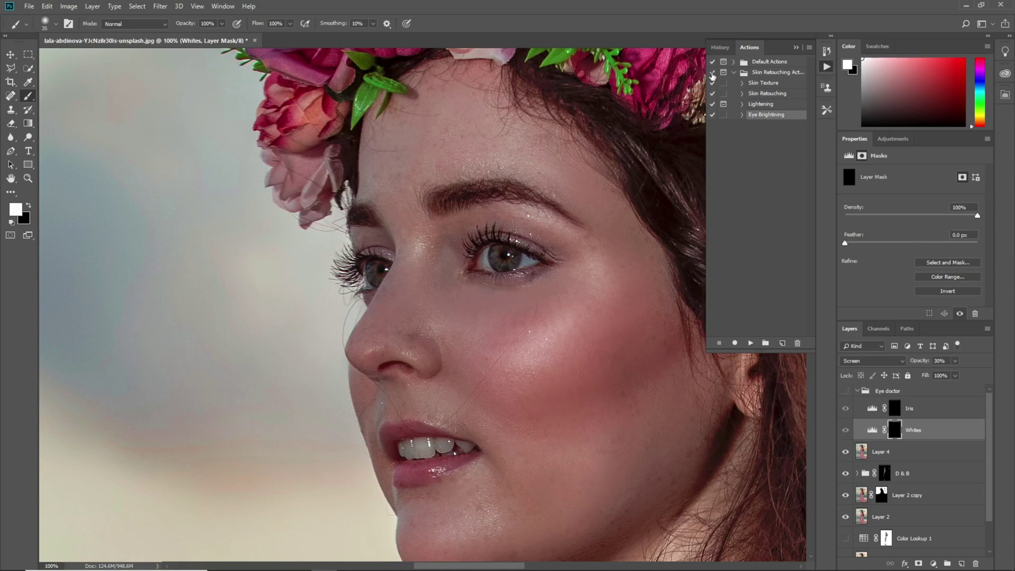
{"action": "left_click", "coordinate": [795, 48]}
{"action": "key", "text": "ctrl+minus"}
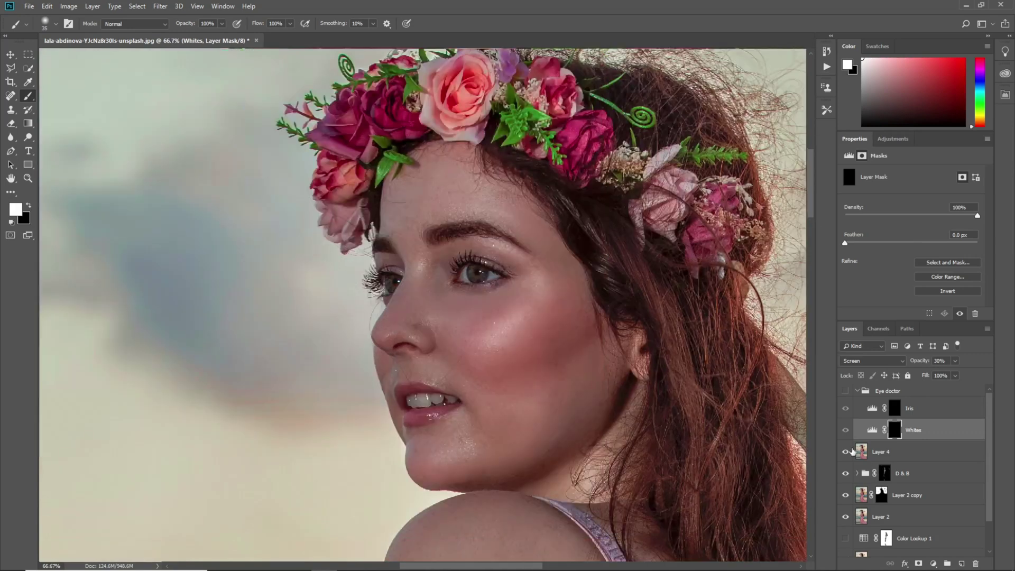
{"action": "key", "text": "ctrl+minus"}
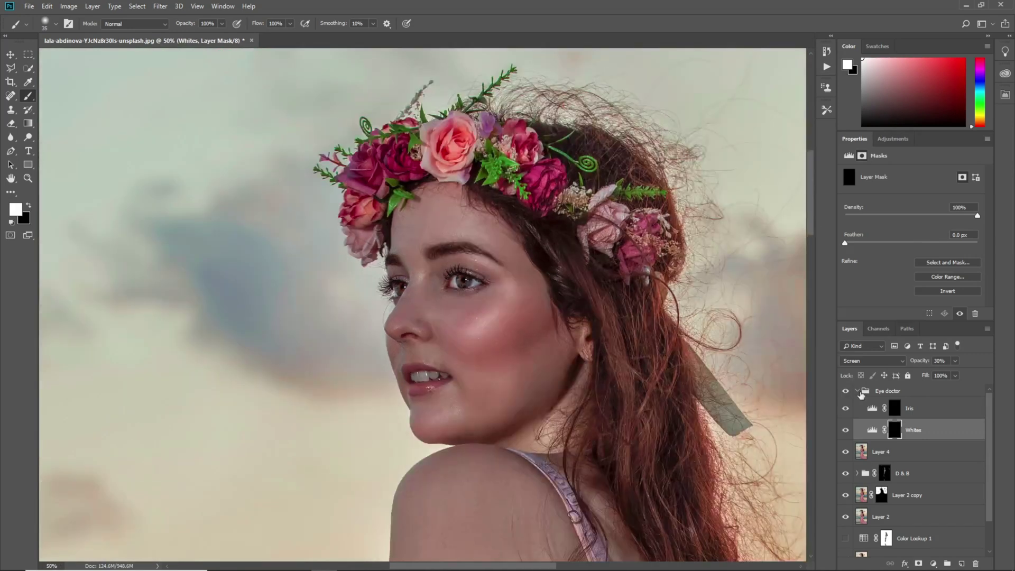
Set the Eye doctor group's opacity to 60% and compare the full portrait with the group hidden and shown
{"action": "left_click", "coordinate": [864, 392]}
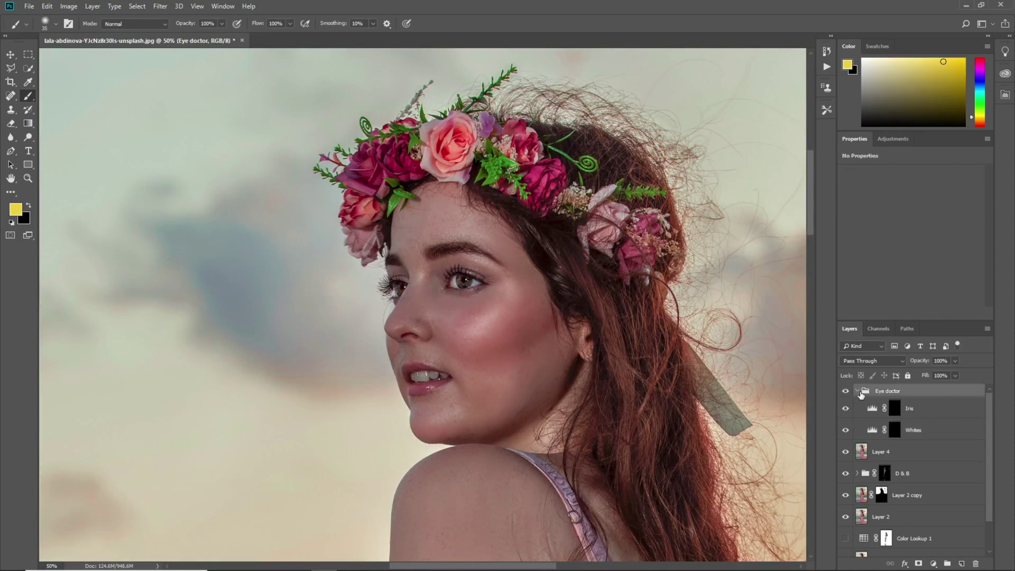
{"action": "left_click", "coordinate": [857, 391]}
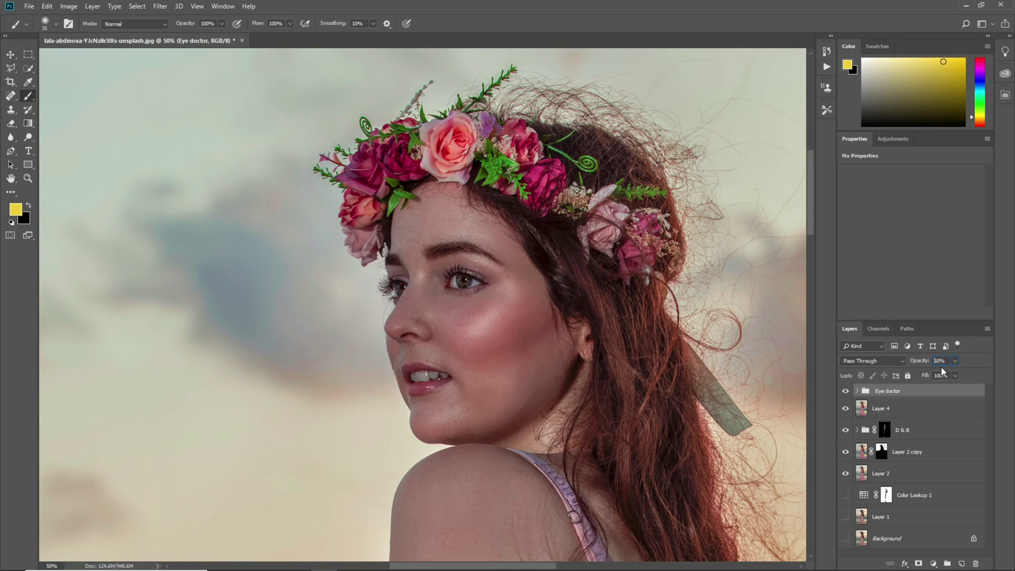
{"action": "key", "text": "ctrl+0"}
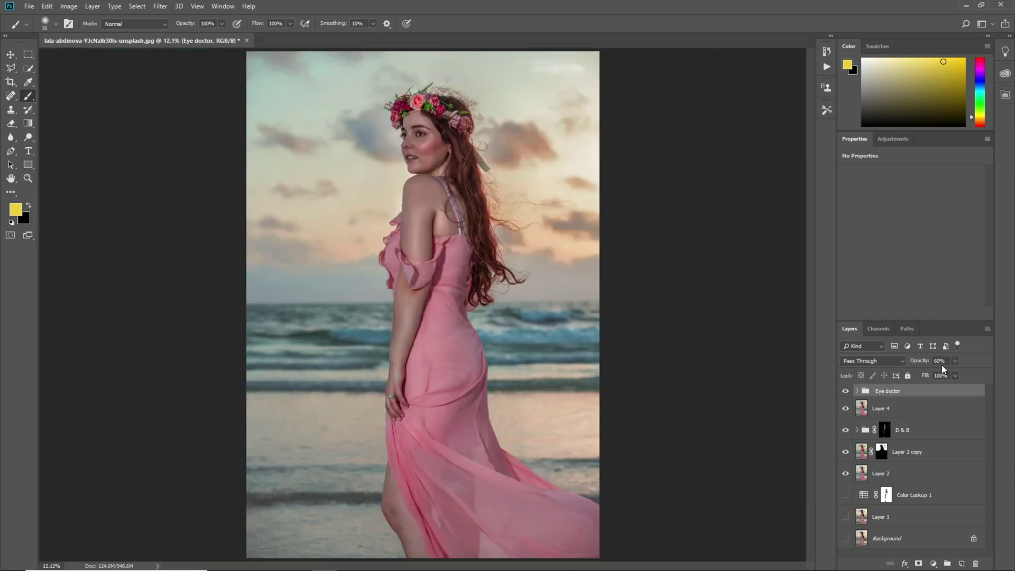
{"action": "left_click", "coordinate": [845, 391]}
{"action": "left_click", "coordinate": [846, 391]}
{"action": "left_click", "coordinate": [846, 391]}
{"action": "left_click", "coordinate": [846, 392]}
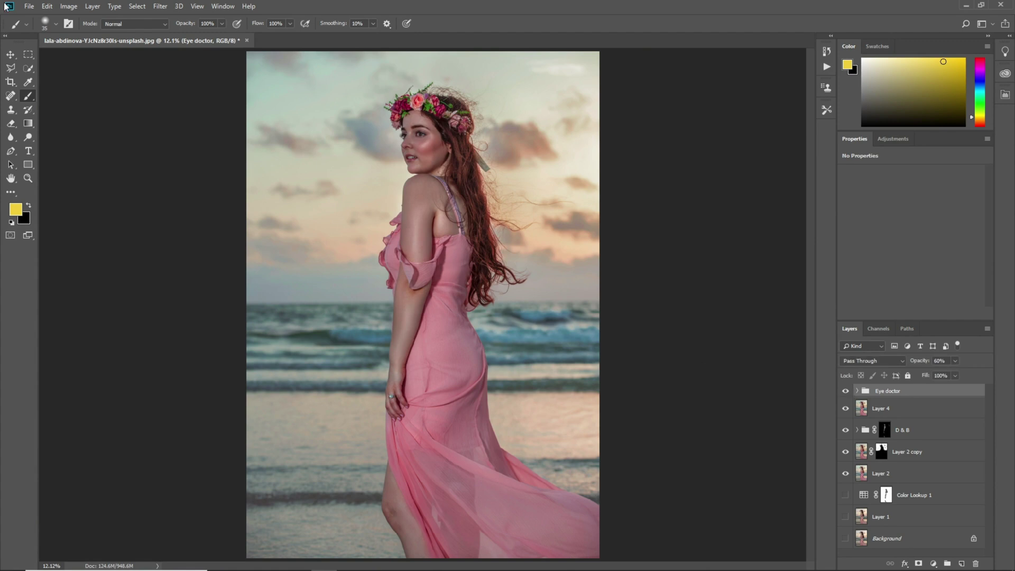
Stamp all visible layers into a new layer and raise its Camera Raw luminance to +28 for reds and +37 for oranges
{"action": "left_click", "coordinate": [9, 53]}
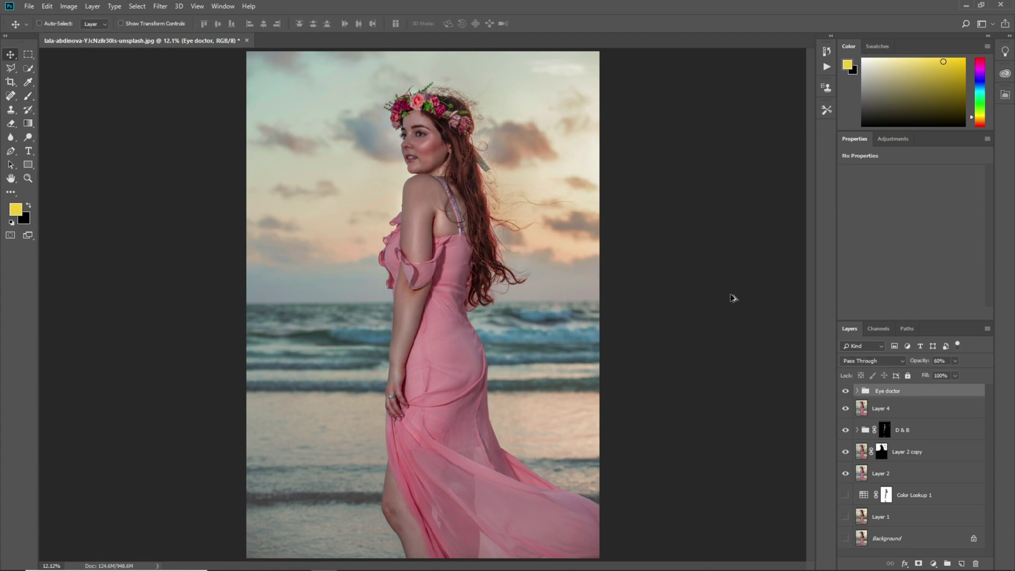
{"action": "key", "text": "ctrl+shift+alt+e"}
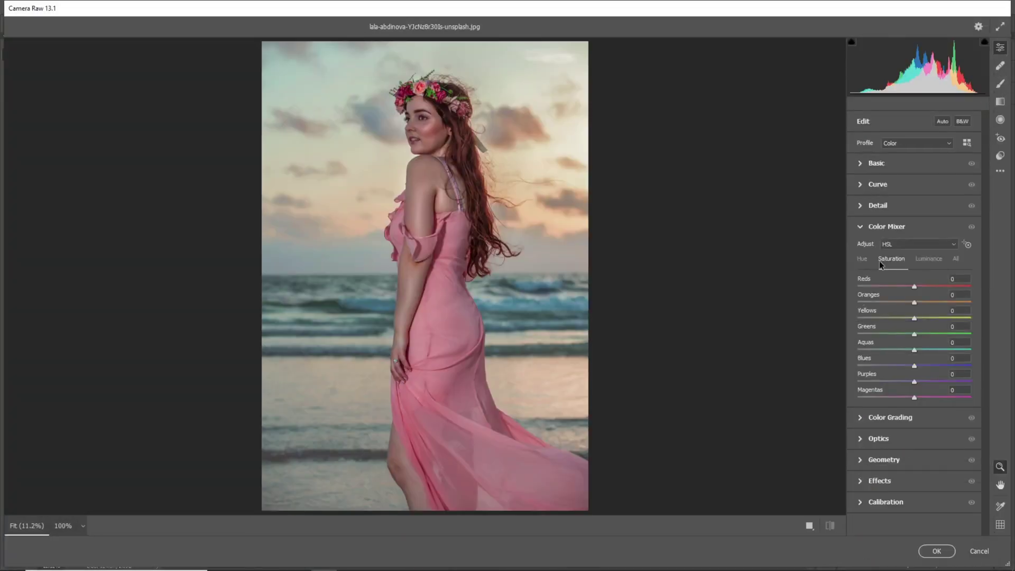
{"action": "left_click", "coordinate": [928, 259]}
{"action": "left_click", "coordinate": [376, 67]}
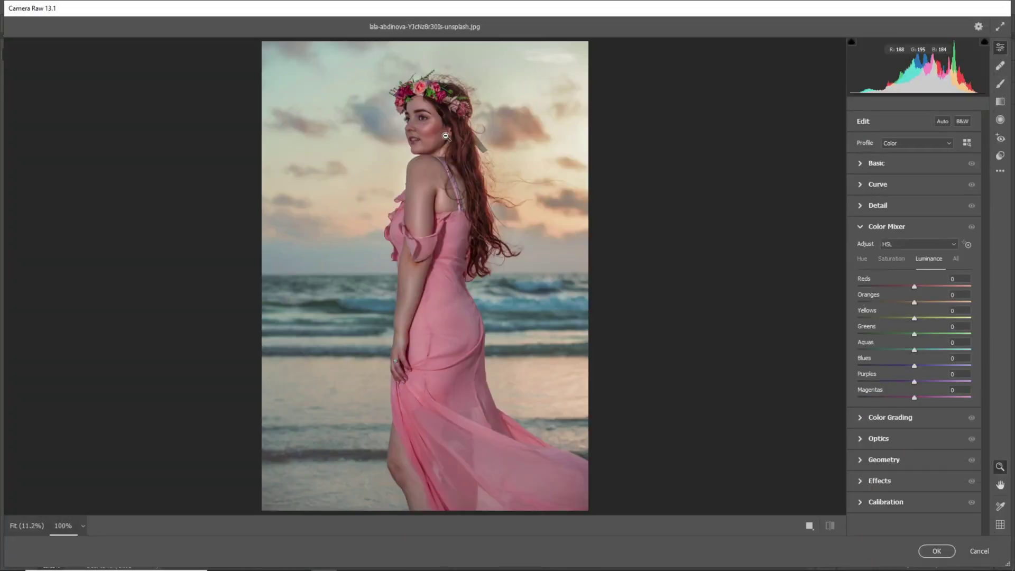
{"action": "key", "text": "ctrl+minus"}
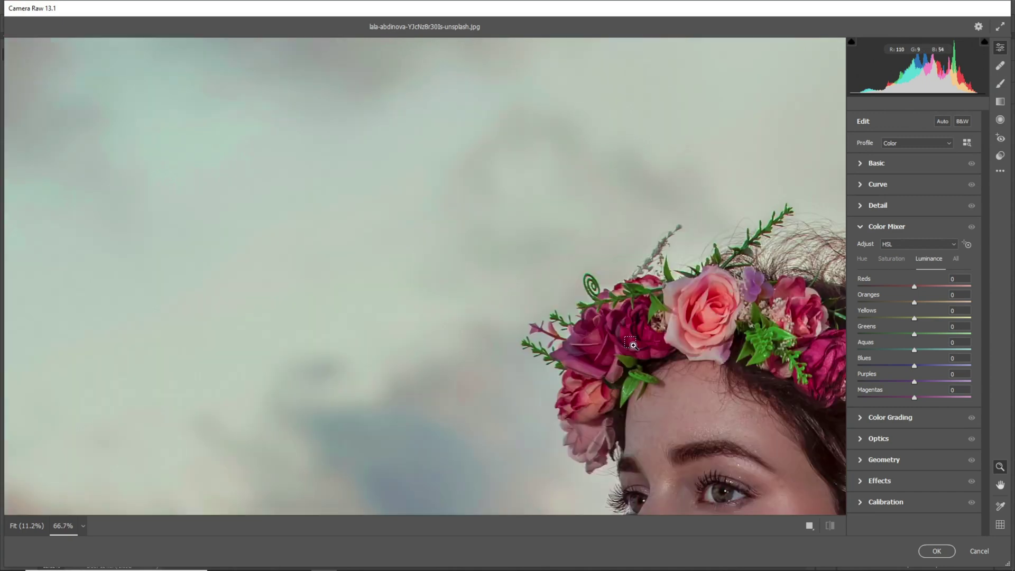
{"action": "left_click_drag", "start_coordinate": [633, 353], "coordinate": [385, 125]}
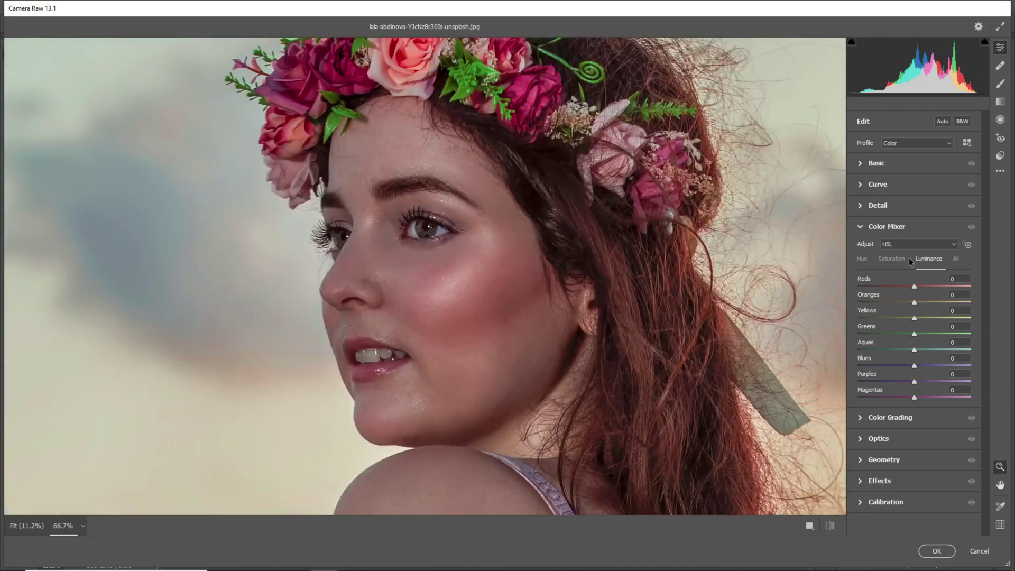
{"action": "left_click_drag", "start_coordinate": [914, 288], "coordinate": [934, 300]}
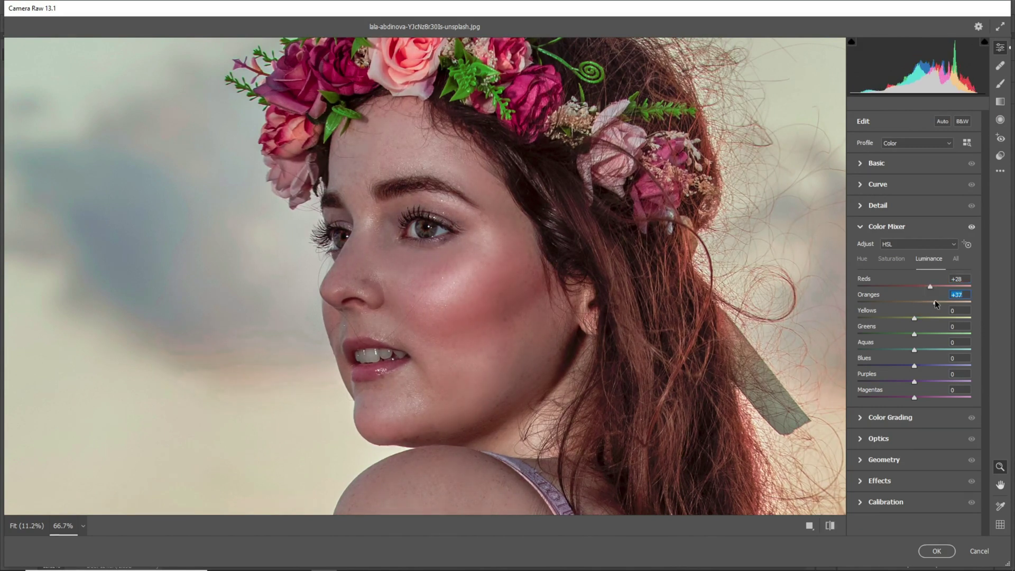
Set the reds saturation to -10 and apply the Camera Raw filter to the stamped layer
{"action": "key", "text": "ctrl+0"}
{"action": "left_click", "coordinate": [886, 262]}
{"action": "left_click_drag", "start_coordinate": [914, 287], "coordinate": [907, 285]}
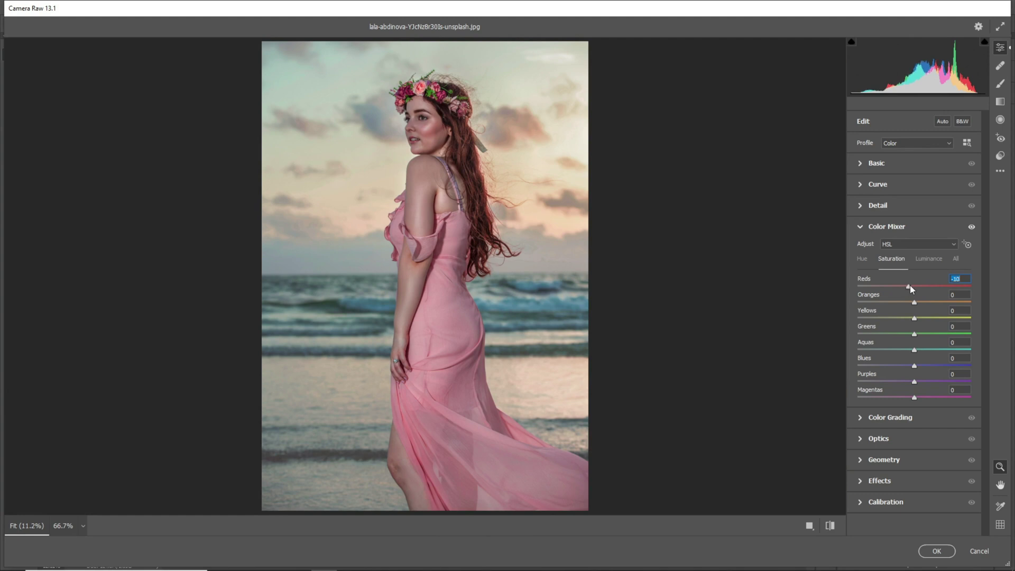
{"action": "left_click", "coordinate": [948, 552]}
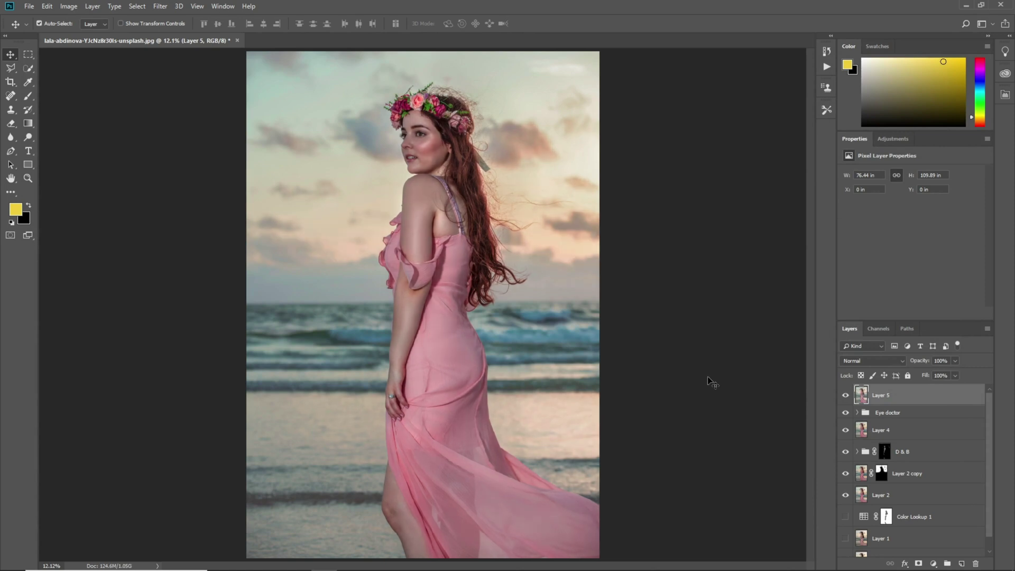
Duplicate the stamped layer and add a large Camera Raw radial filter over the photo's upper-left area with exposure +0.10 and temperature +16
{"action": "key", "text": "ctrl+j"}
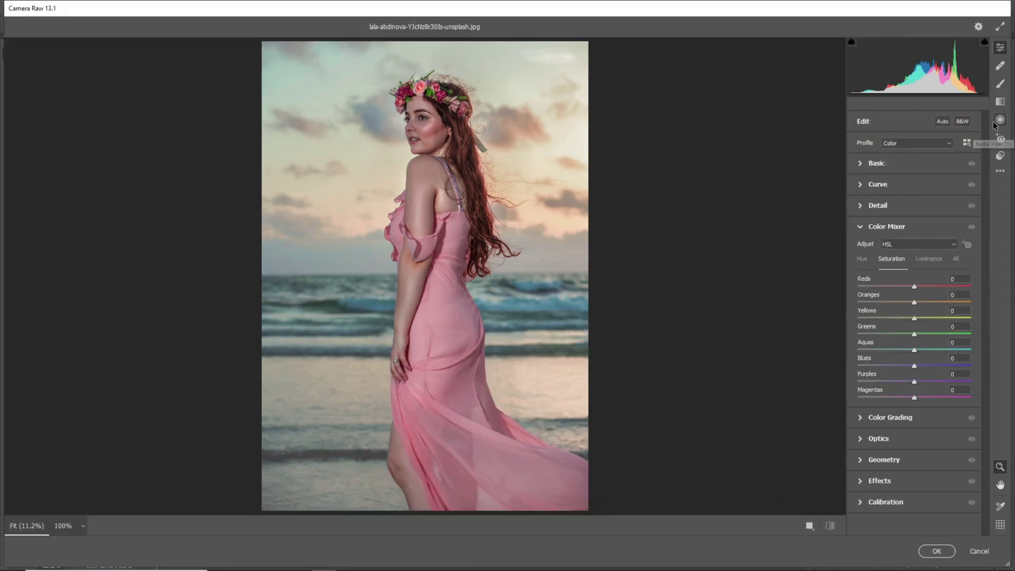
{"action": "left_click", "coordinate": [996, 123]}
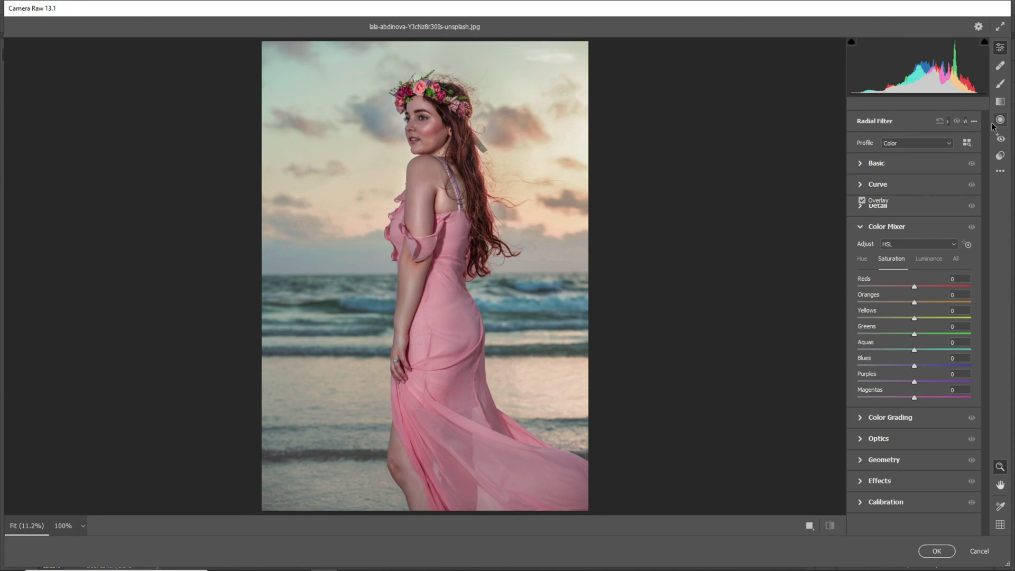
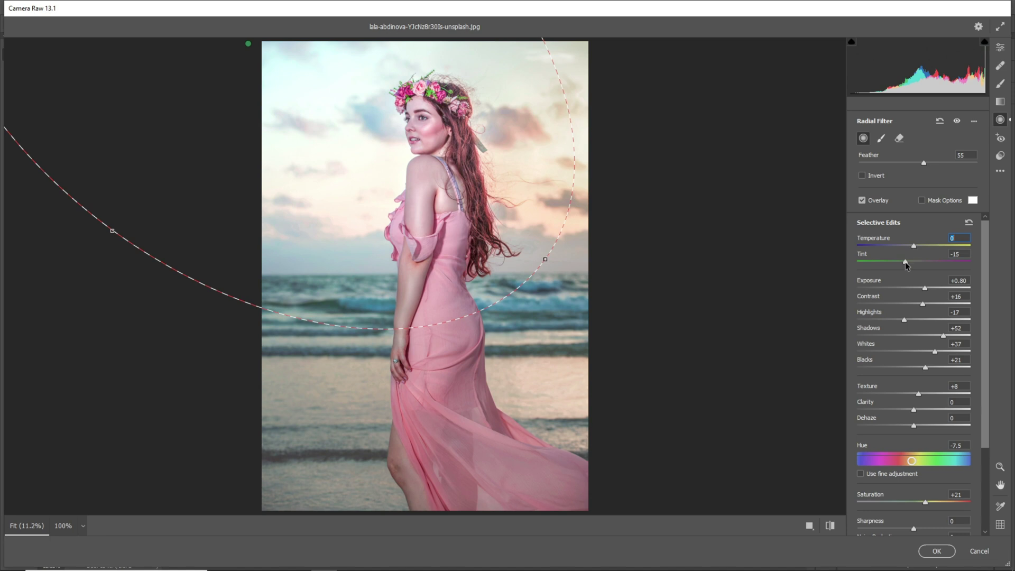
{"action": "left_click_drag", "start_coordinate": [924, 289], "coordinate": [903, 289]}
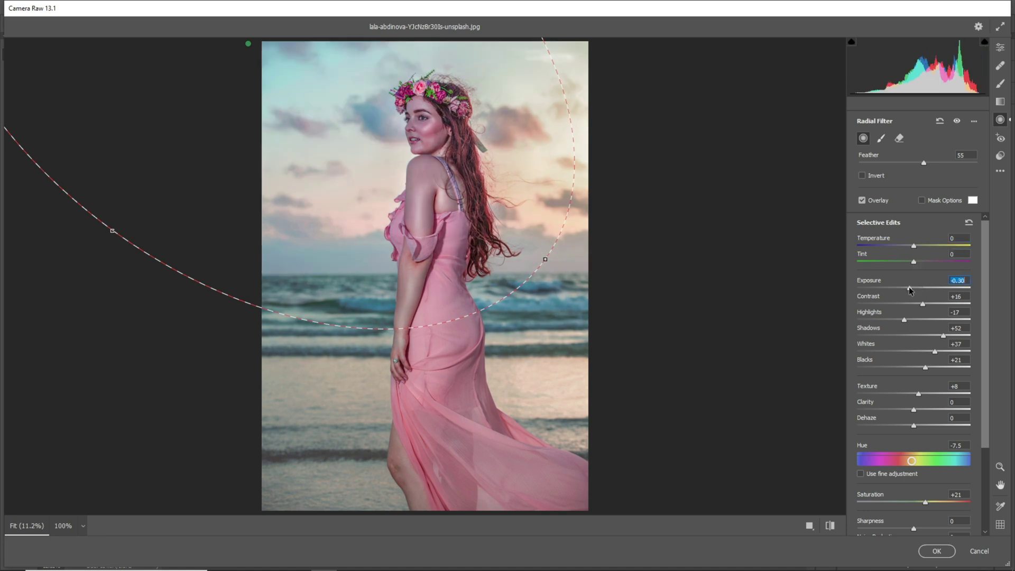
{"action": "left_click_drag", "start_coordinate": [918, 246], "coordinate": [921, 245]}
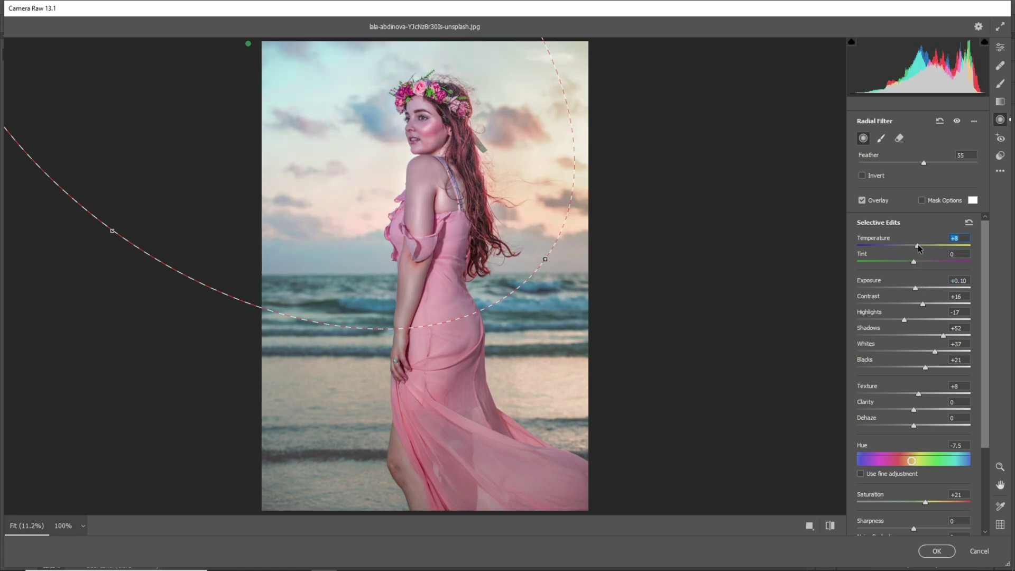
Set the radial filter's contrast to 0, highlights -100, shadows +28, whites +13, blacks +15, texture +2 and saturation +12
{"action": "left_click_drag", "start_coordinate": [923, 303], "coordinate": [852, 323]}
{"action": "left_click_drag", "start_coordinate": [940, 335], "coordinate": [920, 353]}
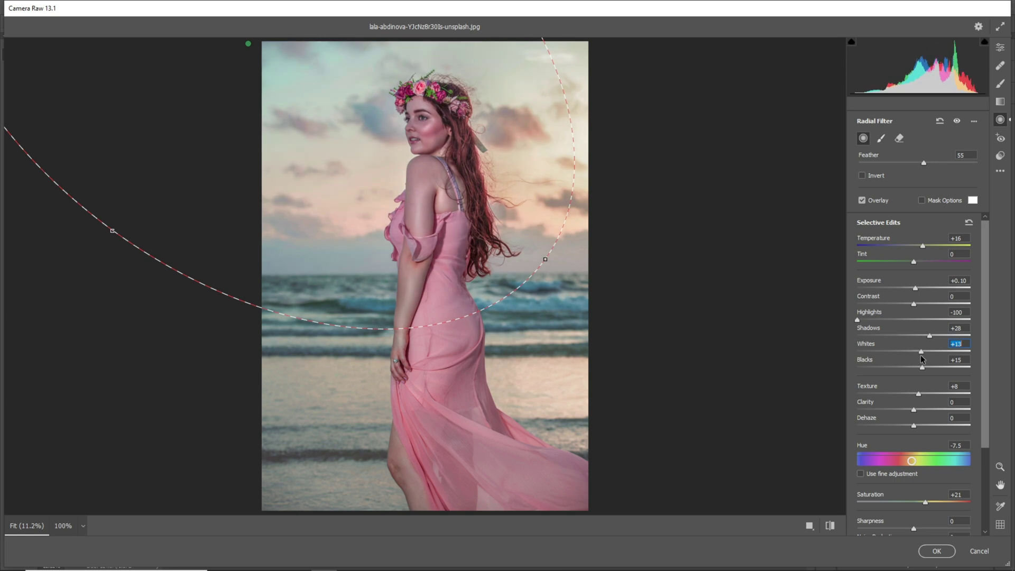
{"action": "left_click_drag", "start_coordinate": [920, 393], "coordinate": [917, 393]}
{"action": "scroll", "coordinate": [919, 402], "scroll_direction": "down", "scroll_amount": 3}
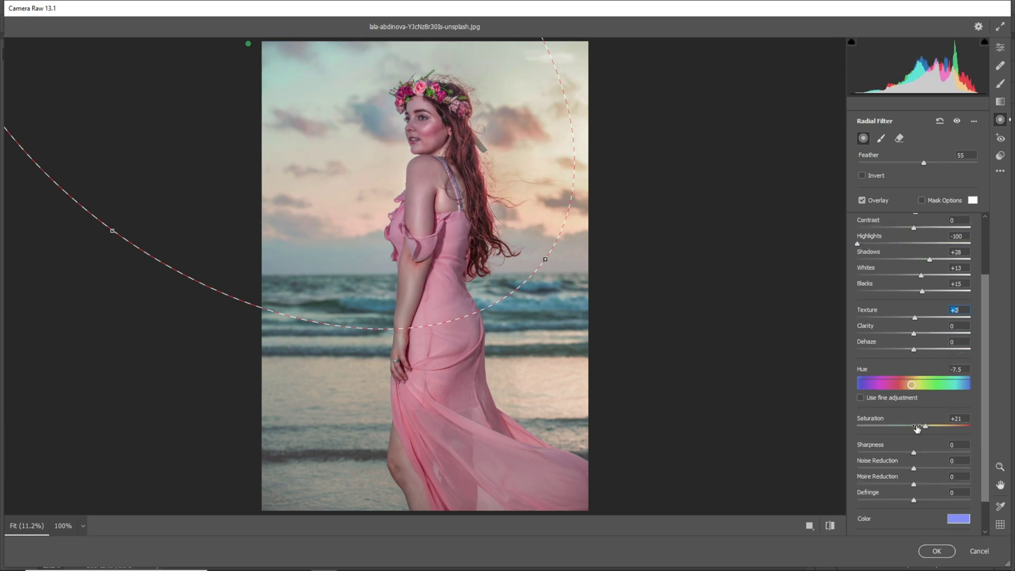
{"action": "left_click", "coordinate": [925, 425]}
{"action": "left_click", "coordinate": [909, 426]}
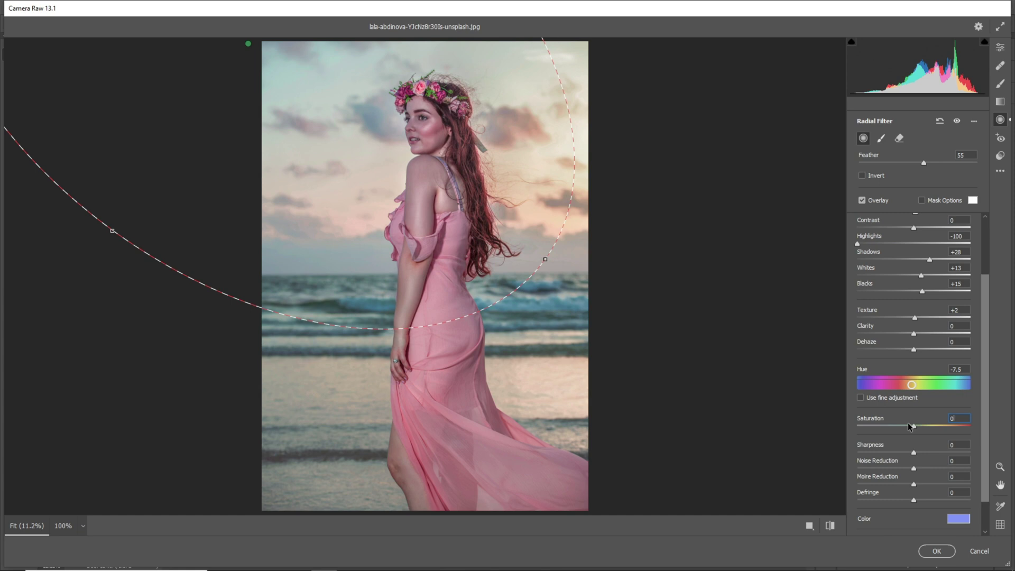
{"action": "left_click_drag", "start_coordinate": [918, 429], "coordinate": [921, 428]}
{"action": "scroll", "coordinate": [920, 370], "scroll_direction": "up", "scroll_amount": 3}
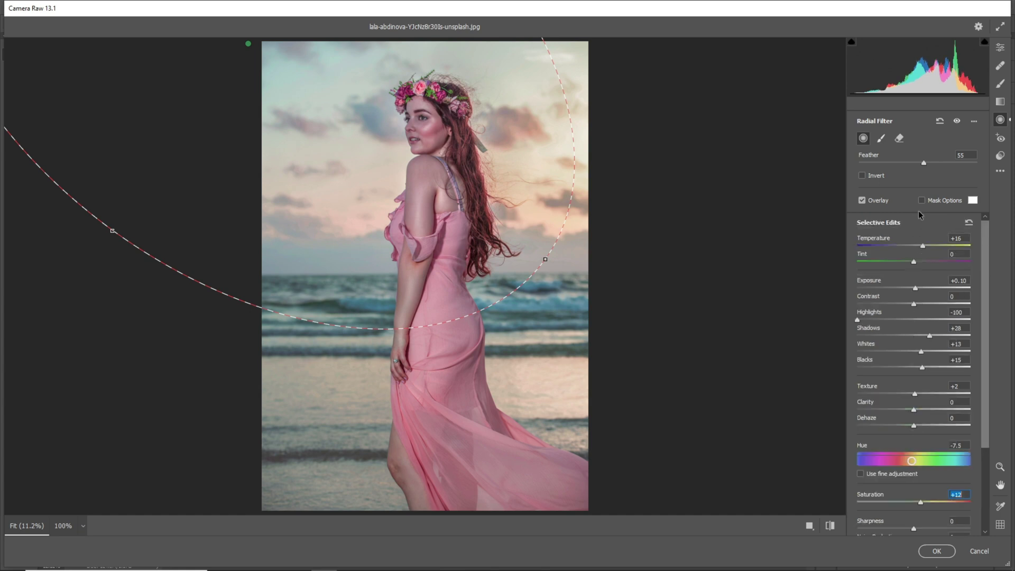
Set the radial filter's temperature to +32, narrow its ellipse to end at the woman's hair, and set the feather to 58
{"action": "left_click_drag", "start_coordinate": [942, 245], "coordinate": [932, 246]}
{"action": "left_click_drag", "start_coordinate": [546, 259], "coordinate": [478, 210]}
{"action": "left_click", "coordinate": [927, 164]}
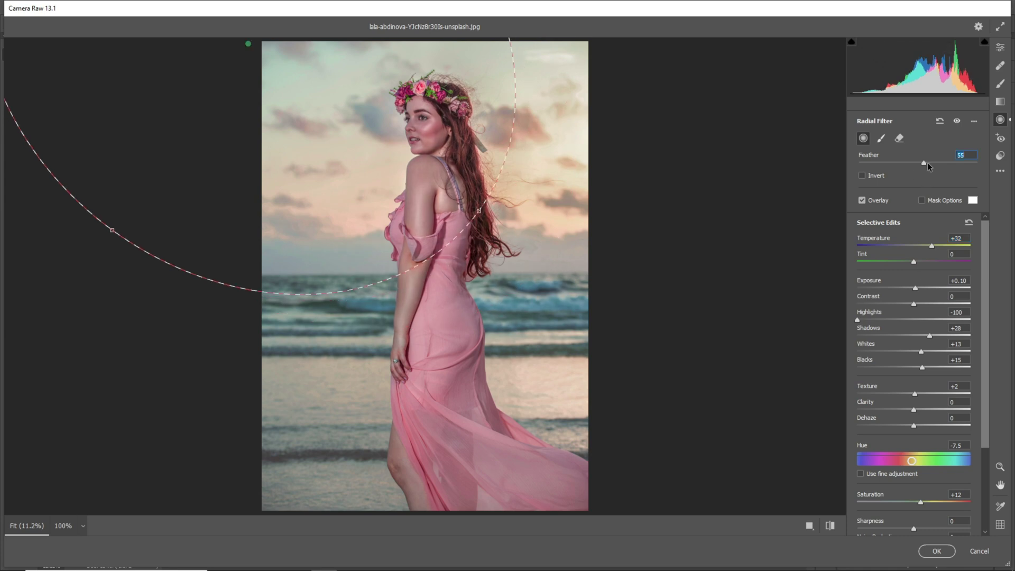
{"action": "type", "text": "0"}
{"action": "left_click_drag", "start_coordinate": [920, 164], "coordinate": [928, 164]}
Raise the radial filter's exposure to +0.35, apply Camera Raw, and compare the photo with Layer 5 copy hidden and shown
{"action": "left_click_drag", "start_coordinate": [916, 287], "coordinate": [920, 289]}
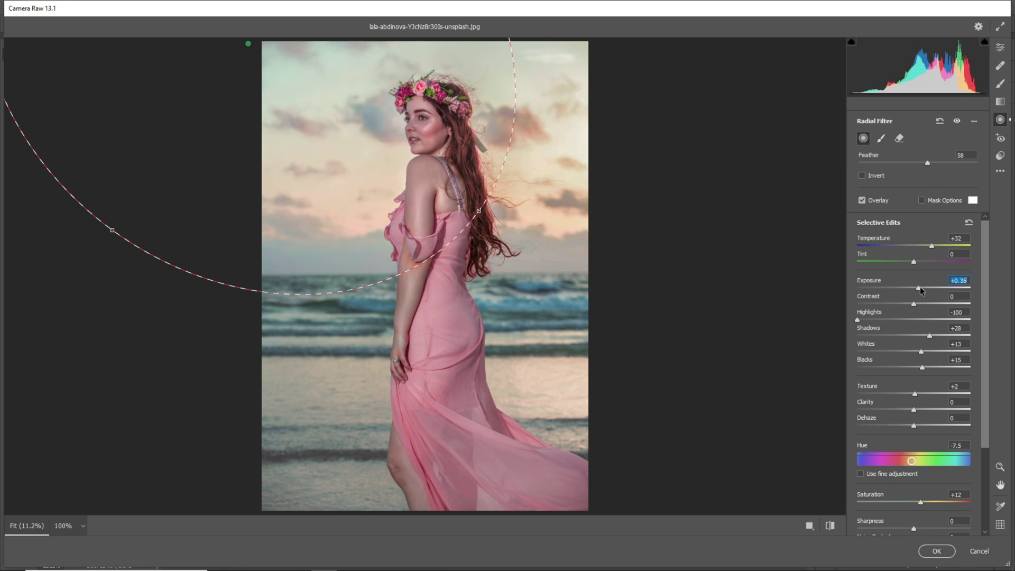
{"action": "left_click", "coordinate": [922, 554]}
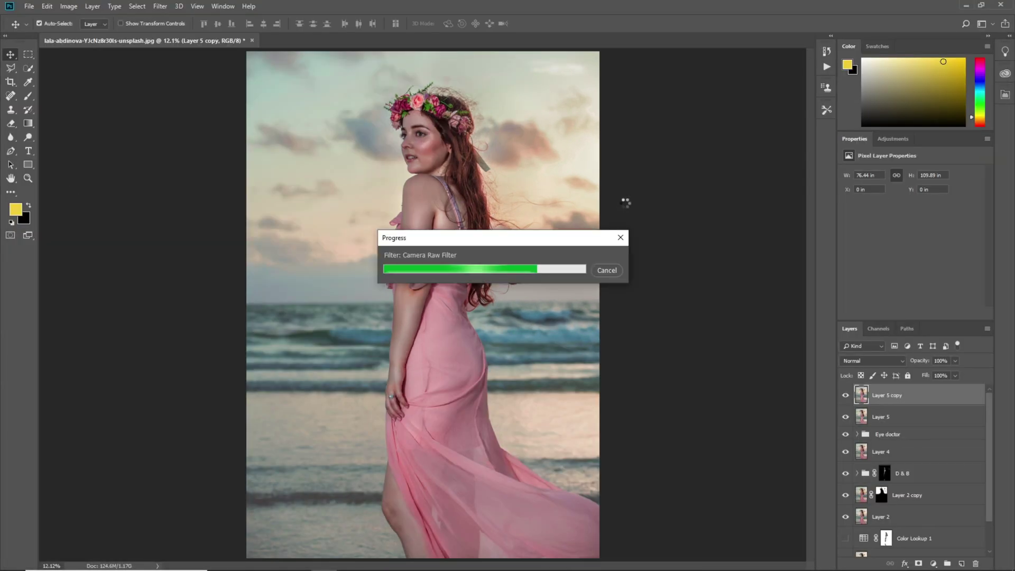
{"action": "left_click", "coordinate": [845, 395]}
{"action": "left_click", "coordinate": [846, 395]}
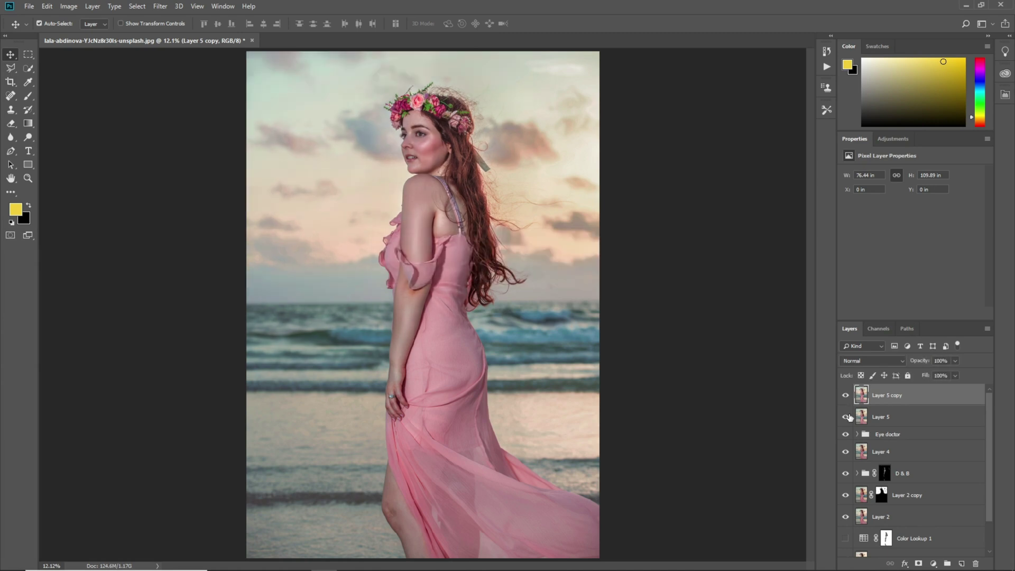
On a new layer, paint the sky behind the woman's hair in a sampled peach cloud color with a size 700 brush
{"action": "left_click", "coordinate": [961, 563]}
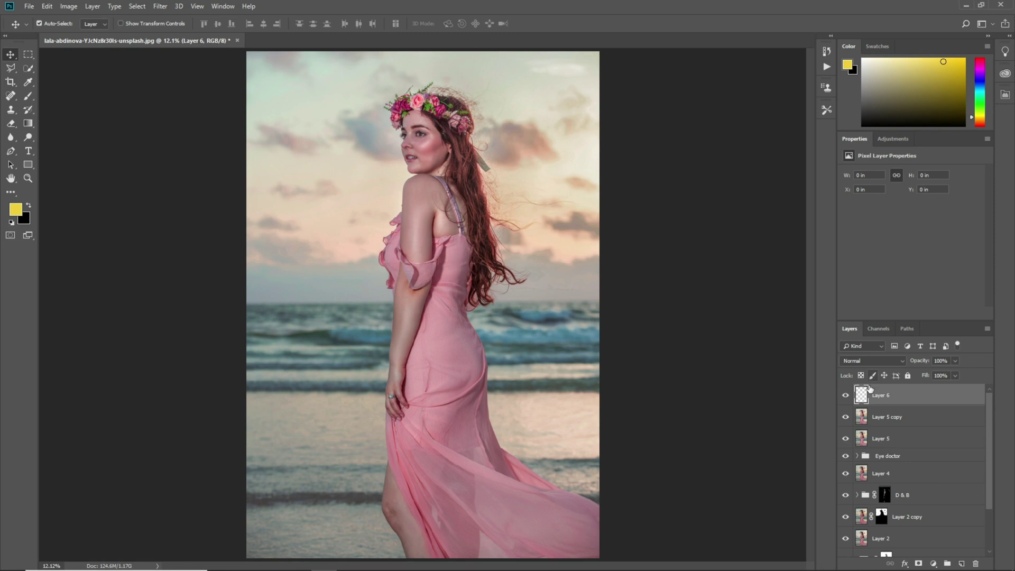
{"action": "left_click", "coordinate": [24, 100]}
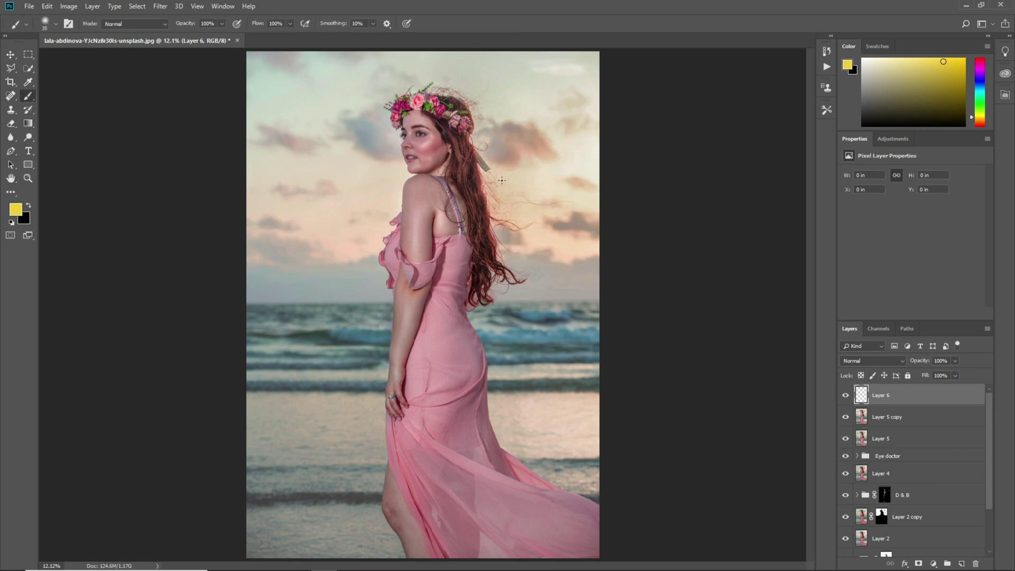
{"action": "key", "text": "bracketright"}
{"action": "key", "text": "bracketright"}
{"action": "key", "text": "bracketright"}
{"action": "key", "text": "bracketright"}
{"action": "key", "text": "bracketright"}
{"action": "key", "text": "bracketright"}
{"action": "key", "text": "bracketright"}
{"action": "key", "text": "alt"}
{"action": "left_click", "coordinate": [531, 153], "text": "alt"}
{"action": "mouse_move", "coordinate": [534, 158]}
{"action": "left_mouse_down"}
{"action": "mouse_move", "coordinate": [589, 196]}
{"action": "mouse_move", "coordinate": [530, 233]}
{"action": "mouse_move", "coordinate": [559, 245]}
{"action": "mouse_move", "coordinate": [598, 238]}
{"action": "mouse_move", "coordinate": [526, 204]}
{"action": "left_mouse_up"}
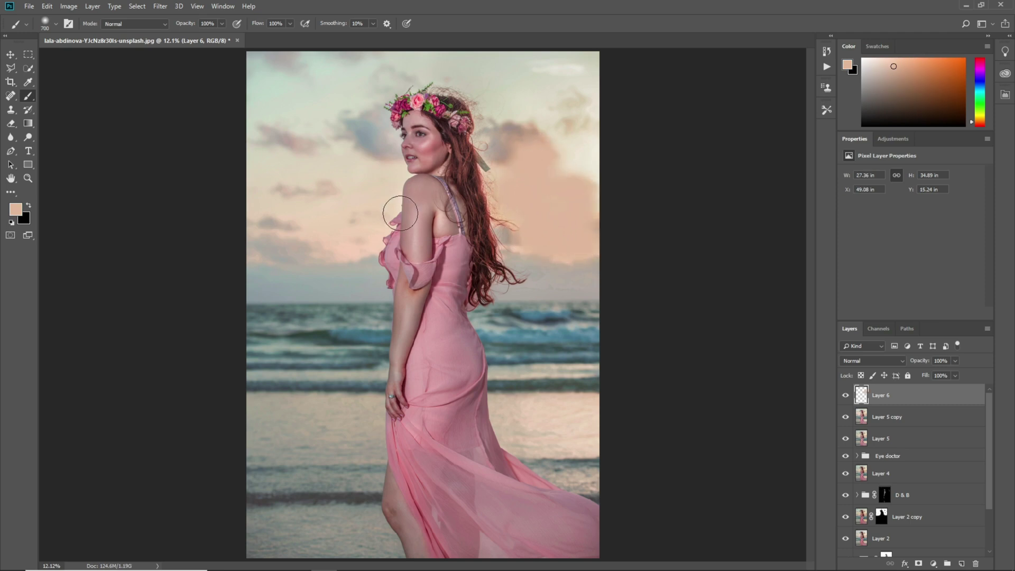
Set the painted layer's blend mode to Overlay, check its effect, and paint the same peach over the sky in front of the woman
{"action": "left_click", "coordinate": [865, 362]}
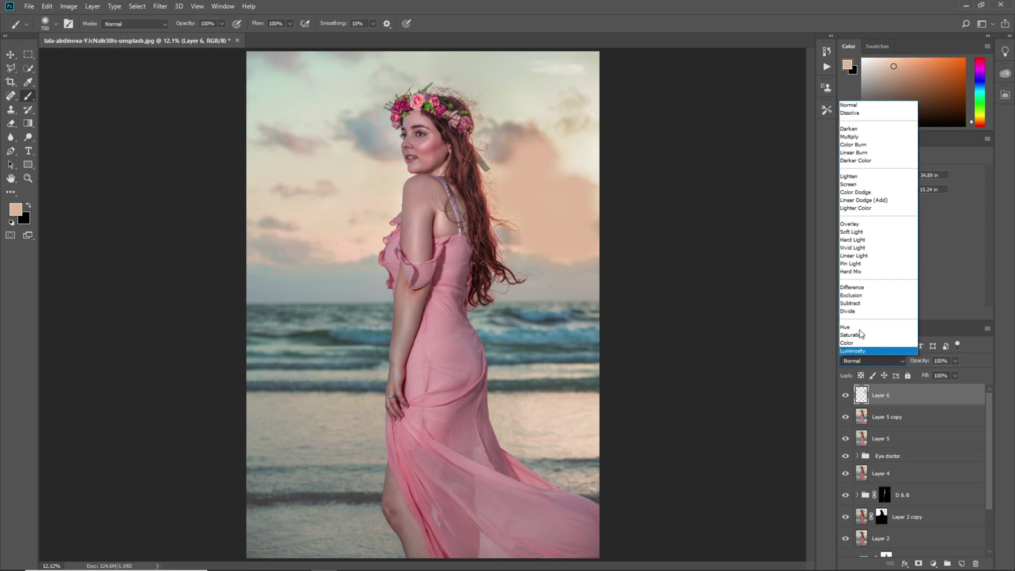
{"action": "left_click", "coordinate": [867, 223]}
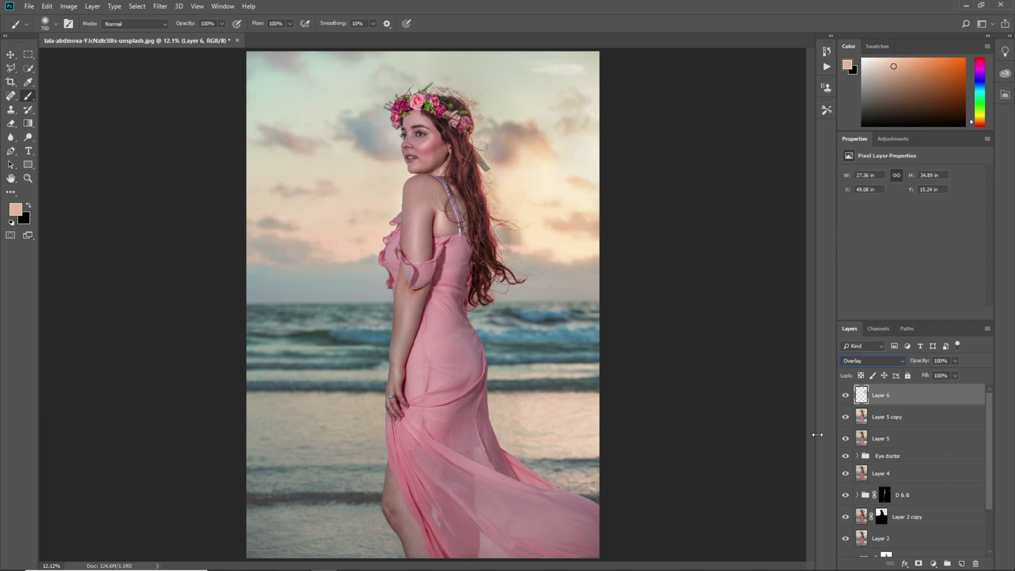
{"action": "left_click", "coordinate": [845, 396]}
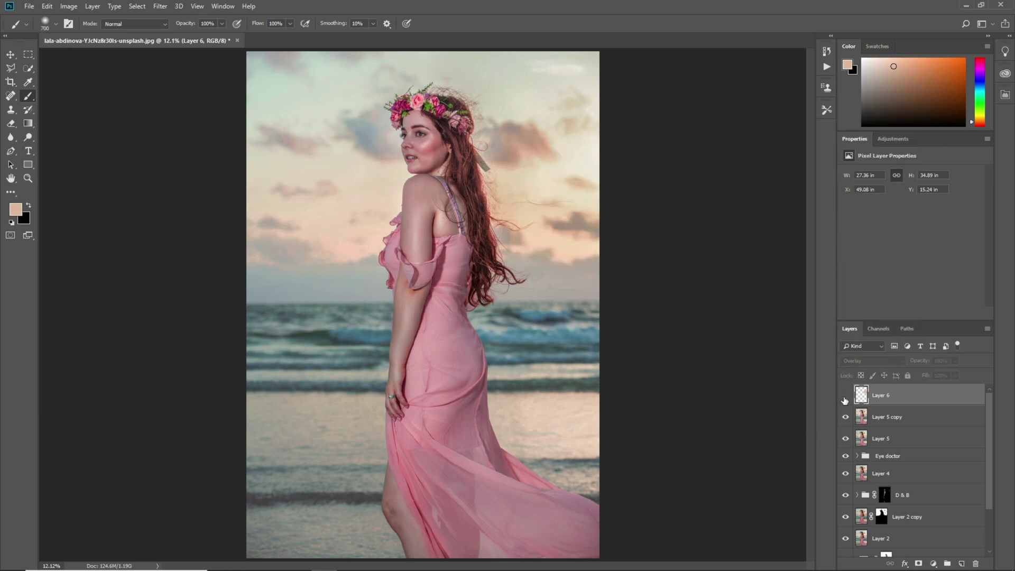
{"action": "left_click", "coordinate": [844, 397]}
{"action": "mouse_move", "coordinate": [327, 248]}
{"action": "left_mouse_down"}
{"action": "mouse_move", "coordinate": [372, 222]}
{"action": "mouse_move", "coordinate": [332, 215]}
{"action": "mouse_move", "coordinate": [237, 232]}
{"action": "left_mouse_up"}
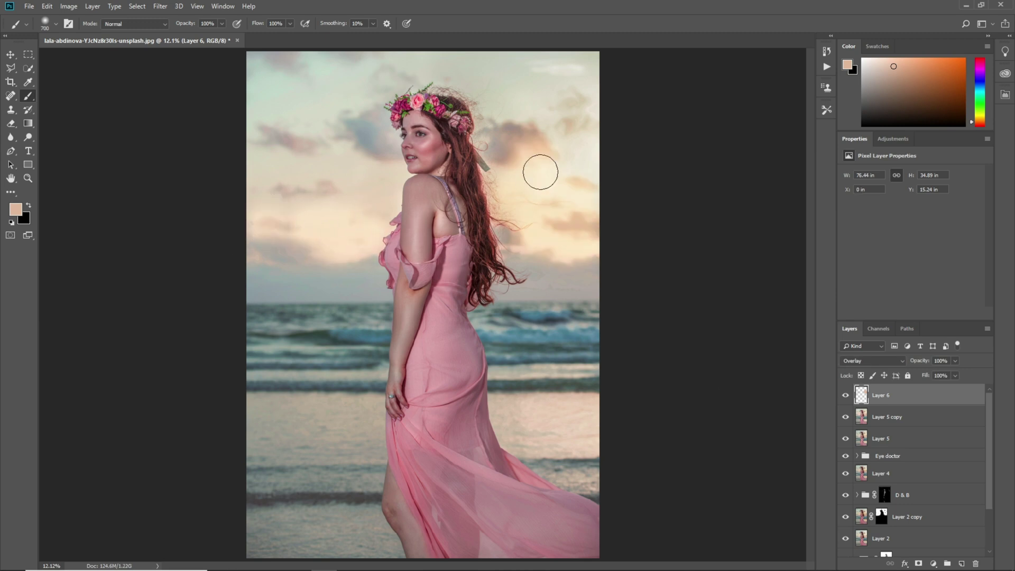
Paint more peach over the sky behind the woman and set Layer 6's opacity to 60%, checking the layer hidden and shown
{"action": "mouse_move", "coordinate": [544, 142]}
{"action": "left_mouse_down"}
{"action": "mouse_move", "coordinate": [583, 94]}
{"action": "mouse_move", "coordinate": [595, 103]}
{"action": "mouse_move", "coordinate": [587, 55]}
{"action": "mouse_move", "coordinate": [543, 93]}
{"action": "mouse_move", "coordinate": [566, 82]}
{"action": "mouse_move", "coordinate": [566, 52]}
{"action": "mouse_move", "coordinate": [539, 67]}
{"action": "mouse_move", "coordinate": [550, 176]}
{"action": "mouse_move", "coordinate": [549, 97]}
{"action": "mouse_move", "coordinate": [595, 201]}
{"action": "mouse_move", "coordinate": [601, 165]}
{"action": "mouse_move", "coordinate": [602, 260]}
{"action": "mouse_move", "coordinate": [563, 257]}
{"action": "mouse_move", "coordinate": [608, 282]}
{"action": "left_mouse_up"}
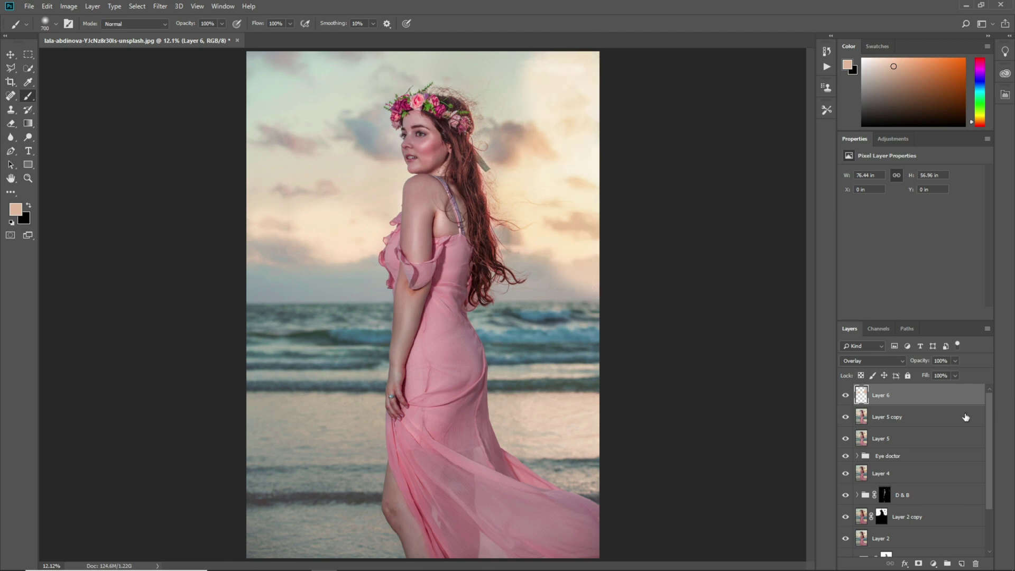
{"action": "left_click", "coordinate": [937, 360]}
{"action": "type", "text": "50"}
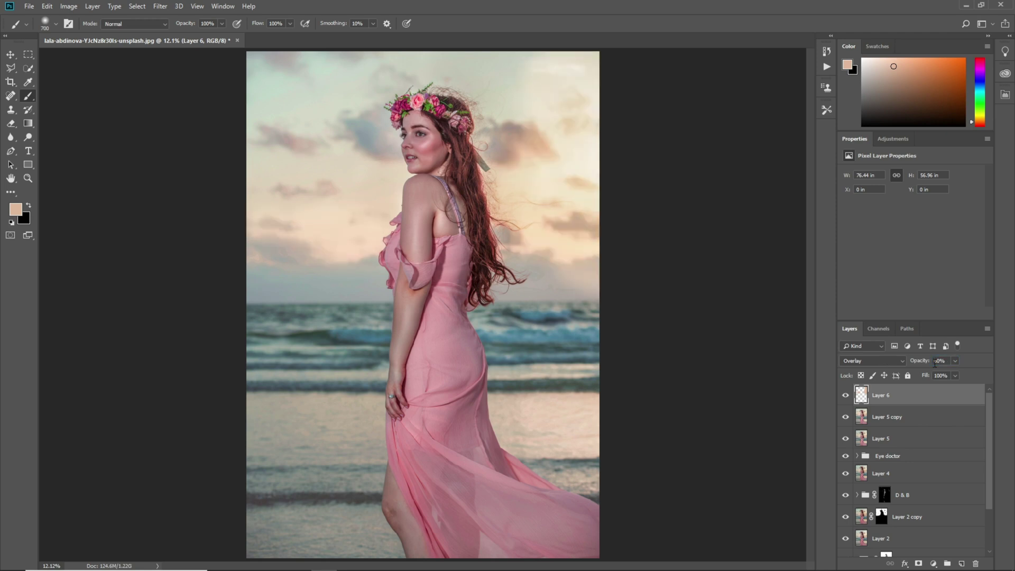
{"action": "left_click", "coordinate": [845, 395]}
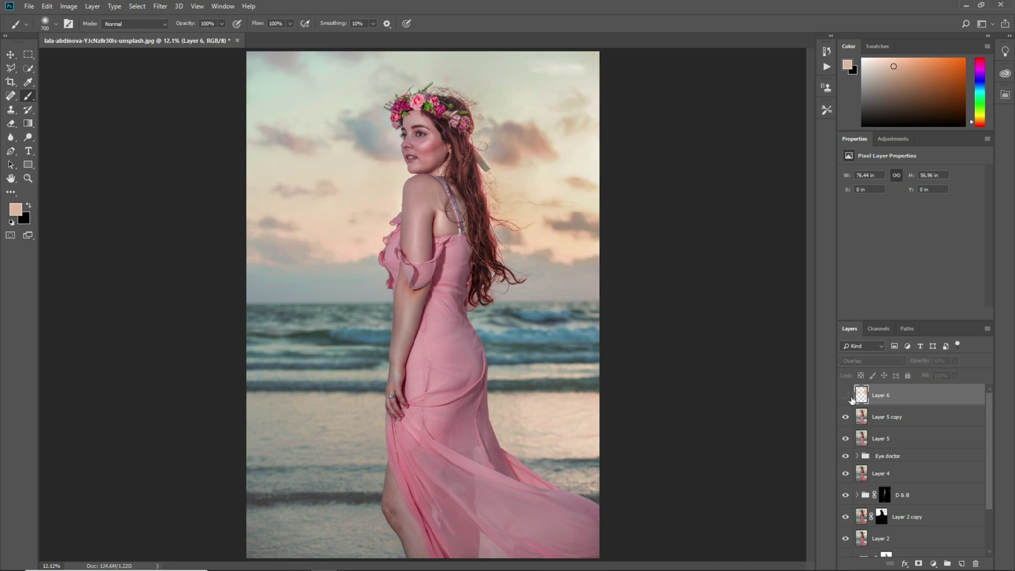
{"action": "left_click", "coordinate": [845, 395]}
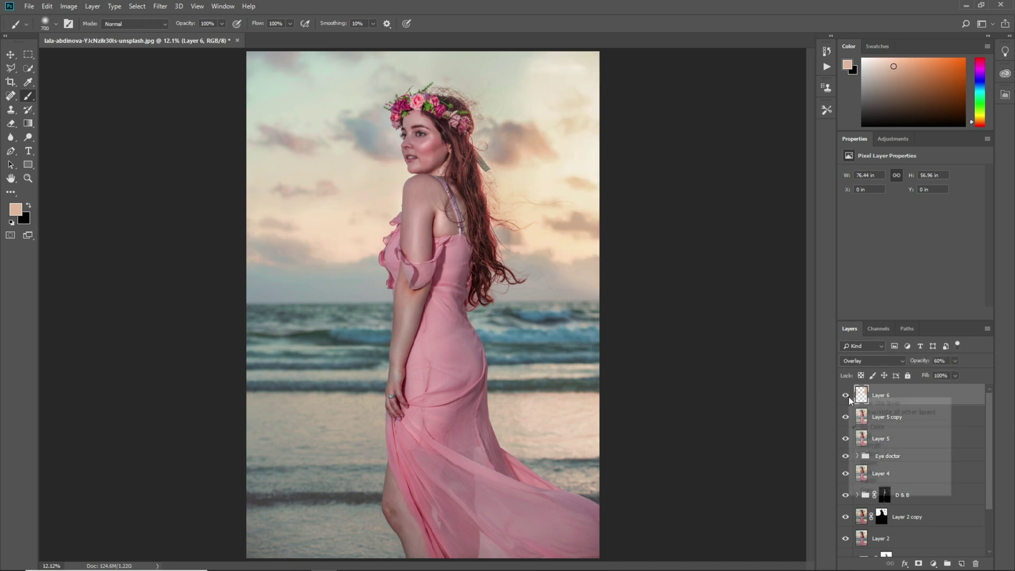
{"action": "left_click", "coordinate": [845, 395]}
{"action": "left_click", "coordinate": [845, 395]}
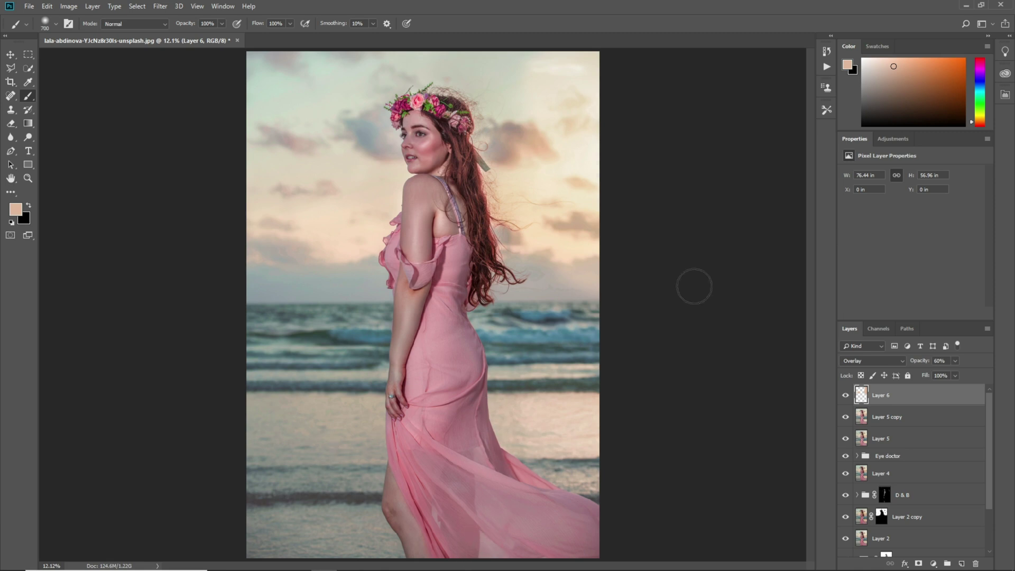
Paint bright cyan over the sea and wet sand on both sides of the woman with the brush enlarged to size 1900
{"action": "left_click", "coordinate": [980, 90]}
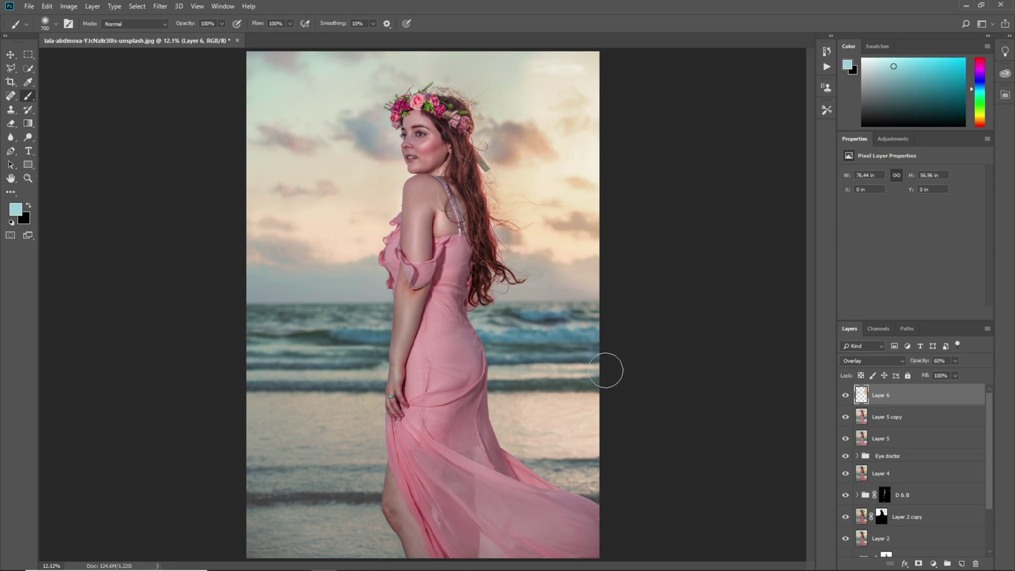
{"action": "left_click", "coordinate": [923, 57]}
{"action": "key", "text": "bracketright"}
{"action": "key", "text": "bracketright"}
{"action": "key", "text": "bracketright"}
{"action": "key", "text": "bracketright"}
{"action": "key", "text": "bracketright"}
{"action": "key", "text": "bracketright"}
{"action": "key", "text": "bracketright"}
{"action": "key", "text": "bracketright"}
{"action": "key", "text": "bracketright"}
{"action": "key", "text": "bracketright"}
{"action": "key", "text": "bracketright"}
{"action": "key", "text": "bracketright"}
{"action": "mouse_move", "coordinate": [596, 525]}
{"action": "left_mouse_down"}
{"action": "mouse_move", "coordinate": [566, 568]}
{"action": "mouse_move", "coordinate": [611, 563]}
{"action": "mouse_move", "coordinate": [637, 486]}
{"action": "mouse_move", "coordinate": [422, 568]}
{"action": "mouse_move", "coordinate": [292, 564]}
{"action": "left_mouse_up"}
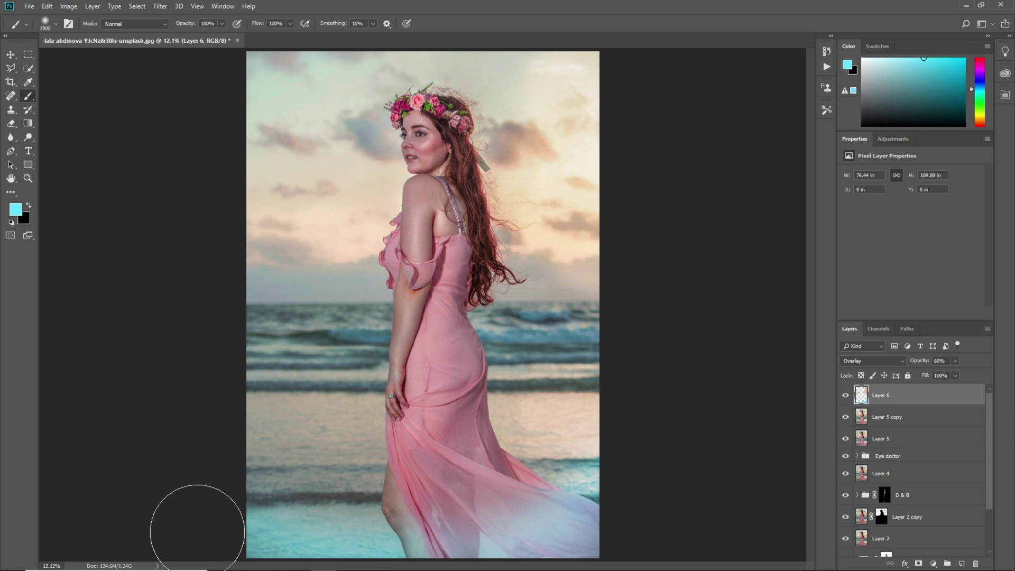
{"action": "key", "text": "ctrl+z"}
{"action": "mouse_move", "coordinate": [235, 547]}
{"action": "left_mouse_down"}
{"action": "mouse_move", "coordinate": [299, 545]}
{"action": "mouse_move", "coordinate": [272, 549]}
{"action": "mouse_move", "coordinate": [288, 541]}
{"action": "mouse_move", "coordinate": [274, 528]}
{"action": "mouse_move", "coordinate": [281, 504]}
{"action": "mouse_move", "coordinate": [259, 481]}
{"action": "mouse_move", "coordinate": [270, 461]}
{"action": "mouse_move", "coordinate": [268, 410]}
{"action": "mouse_move", "coordinate": [244, 386]}
{"action": "mouse_move", "coordinate": [309, 360]}
{"action": "mouse_move", "coordinate": [246, 353]}
{"action": "mouse_move", "coordinate": [255, 370]}
{"action": "mouse_move", "coordinate": [295, 367]}
{"action": "mouse_move", "coordinate": [256, 388]}
{"action": "mouse_move", "coordinate": [287, 420]}
{"action": "mouse_move", "coordinate": [305, 402]}
{"action": "mouse_move", "coordinate": [319, 459]}
{"action": "left_mouse_up"}
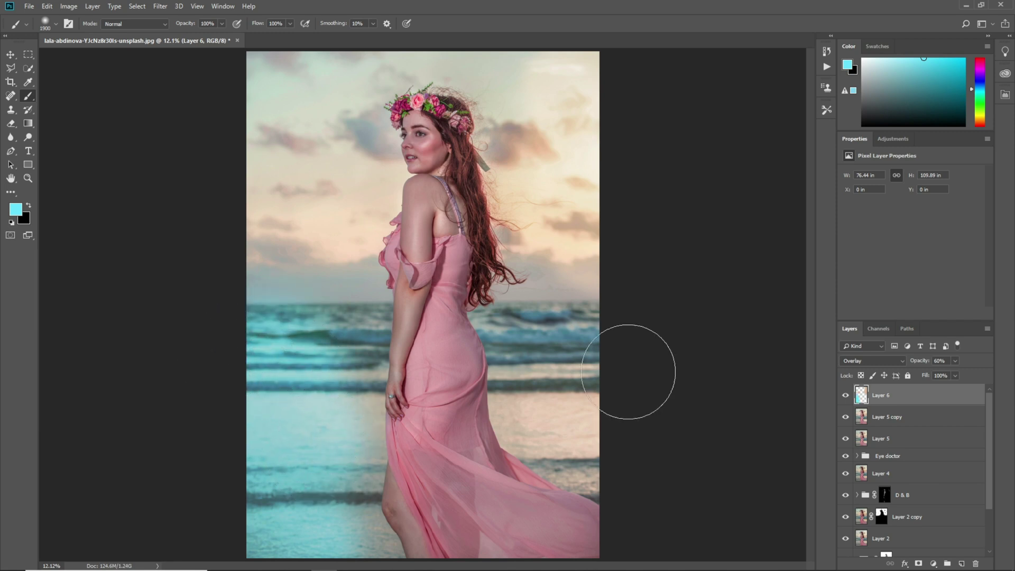
{"action": "mouse_move", "coordinate": [592, 347]}
{"action": "left_mouse_down"}
{"action": "mouse_move", "coordinate": [587, 379]}
{"action": "mouse_move", "coordinate": [630, 376]}
{"action": "mouse_move", "coordinate": [584, 351]}
{"action": "left_mouse_up"}
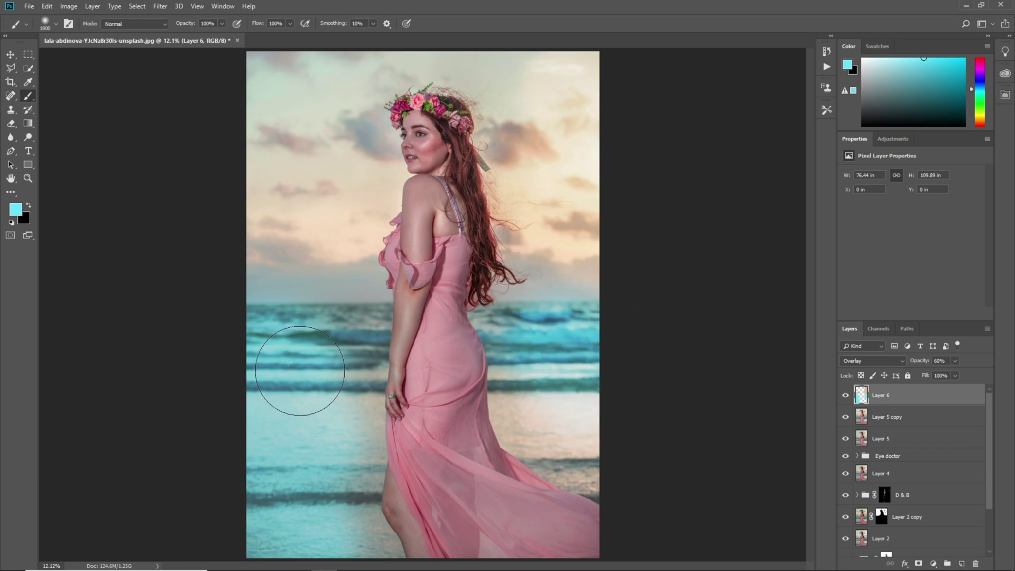
Compare the photo with Layer 6 hidden and shown, and set the layer's opacity to 25%
{"action": "left_click", "coordinate": [844, 395]}
{"action": "left_click", "coordinate": [845, 396]}
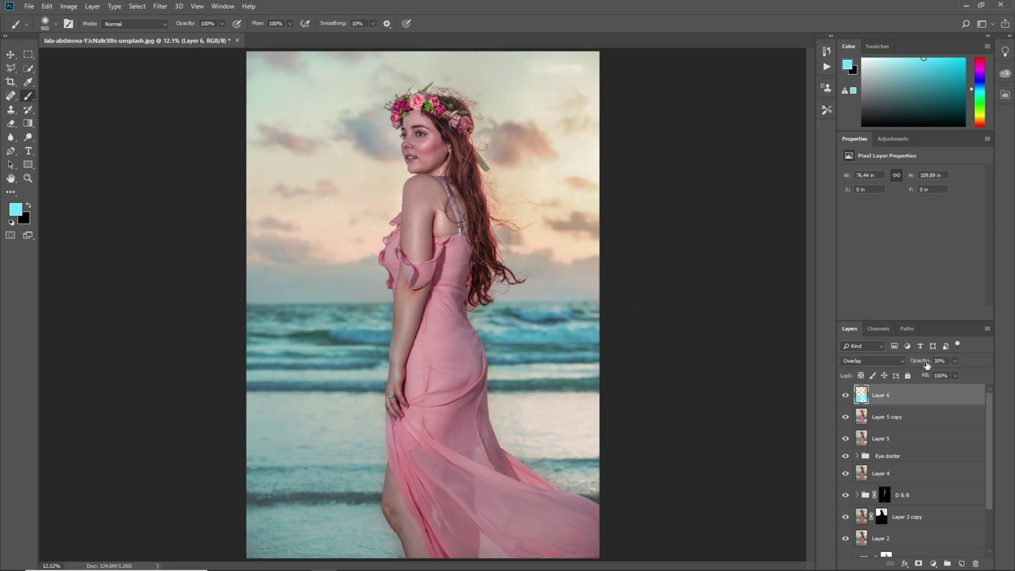
{"action": "right_click", "coordinate": [937, 362]}
{"action": "left_click", "coordinate": [945, 360]}
{"action": "type", "text": "25"}
Make the hidden Color Lookup 1, Layer 1 and Background layers visible again
{"action": "scroll", "coordinate": [893, 449], "scroll_direction": "down", "scroll_amount": 3}
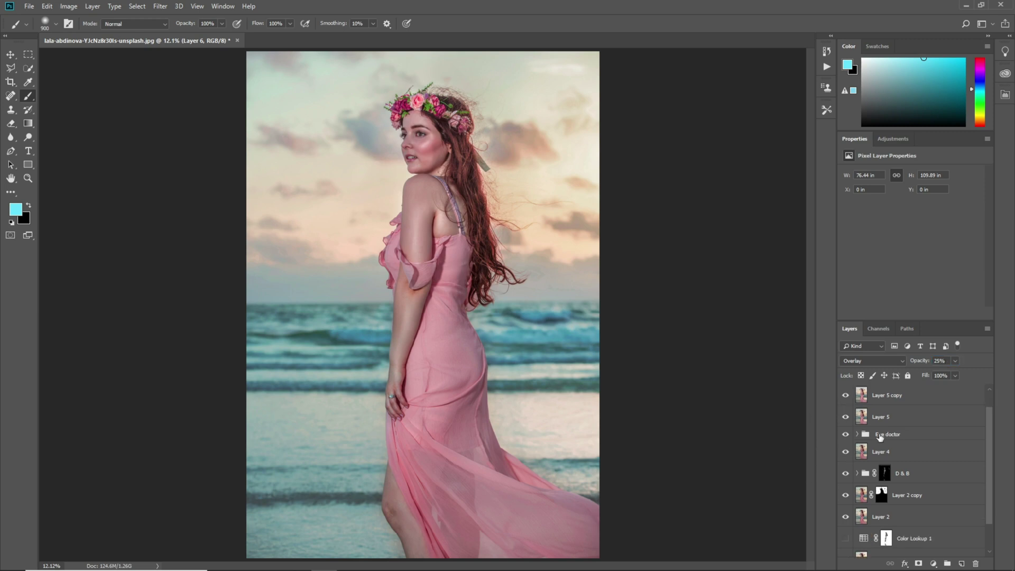
{"action": "scroll", "coordinate": [883, 419], "scroll_direction": "up", "scroll_amount": 3}
{"action": "scroll", "coordinate": [887, 423], "scroll_direction": "down", "scroll_amount": 3}
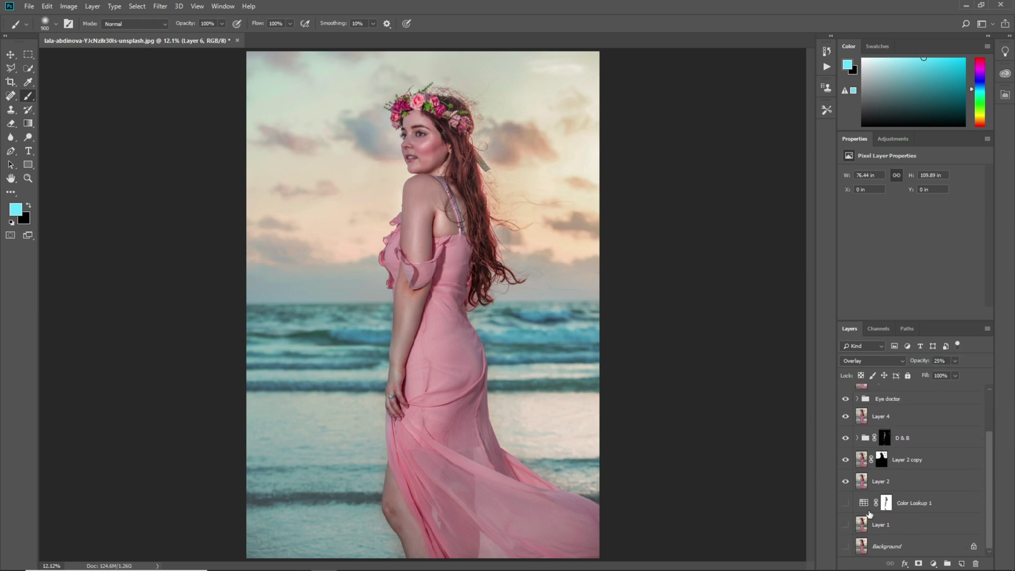
{"action": "left_click", "coordinate": [845, 503]}
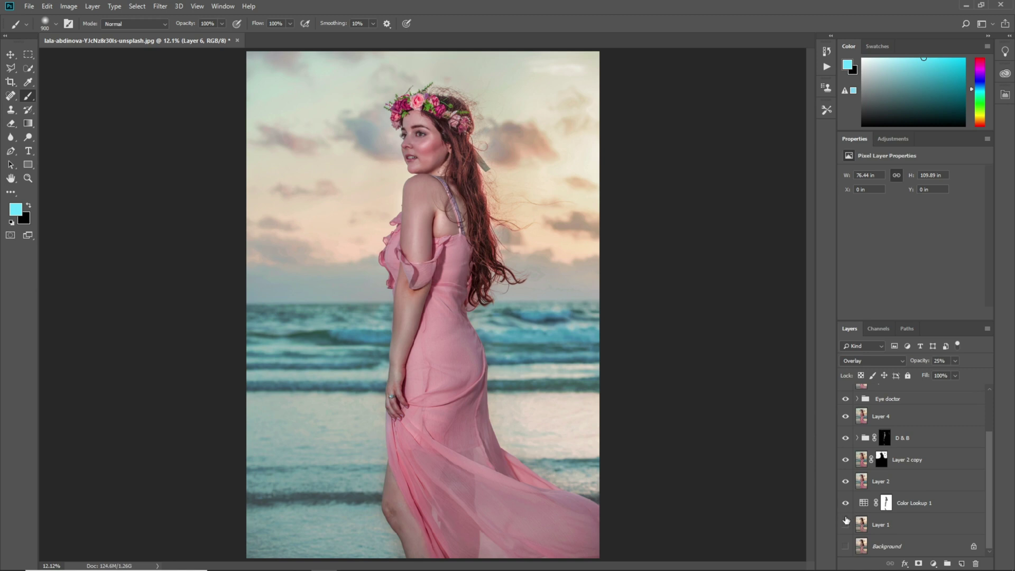
Group all layers above the Background and compare the photo with the group hidden and shown
{"action": "left_click", "coordinate": [925, 528], "text": "shift"}
{"action": "left_click", "coordinate": [948, 563]}
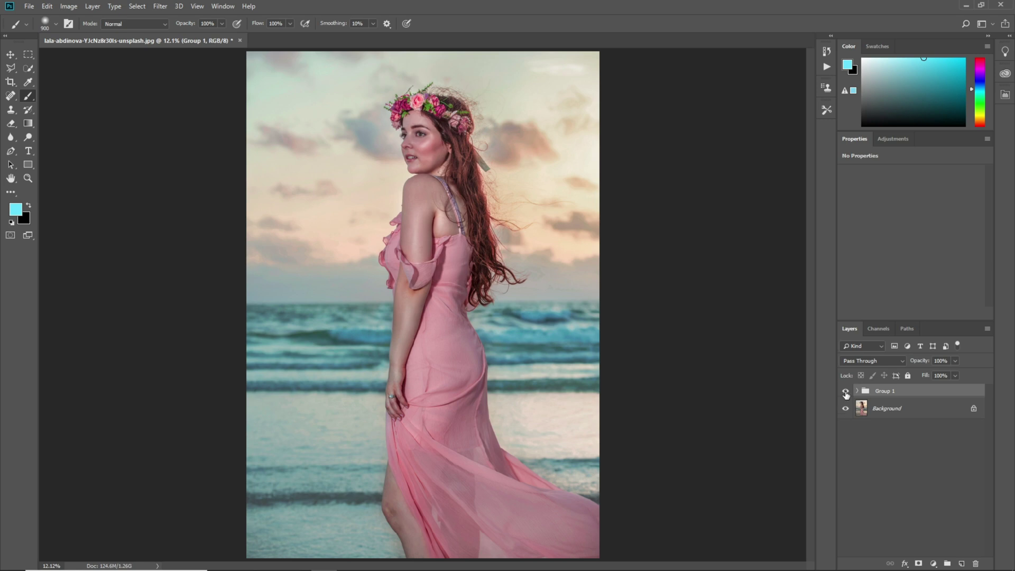
{"action": "left_click", "coordinate": [845, 392]}
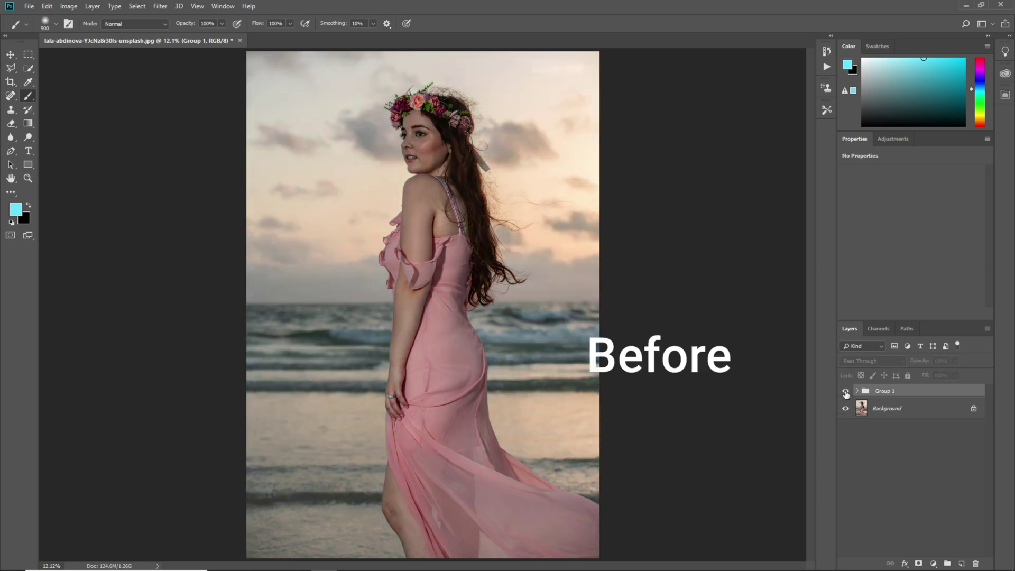
{"action": "left_click", "coordinate": [845, 391]}
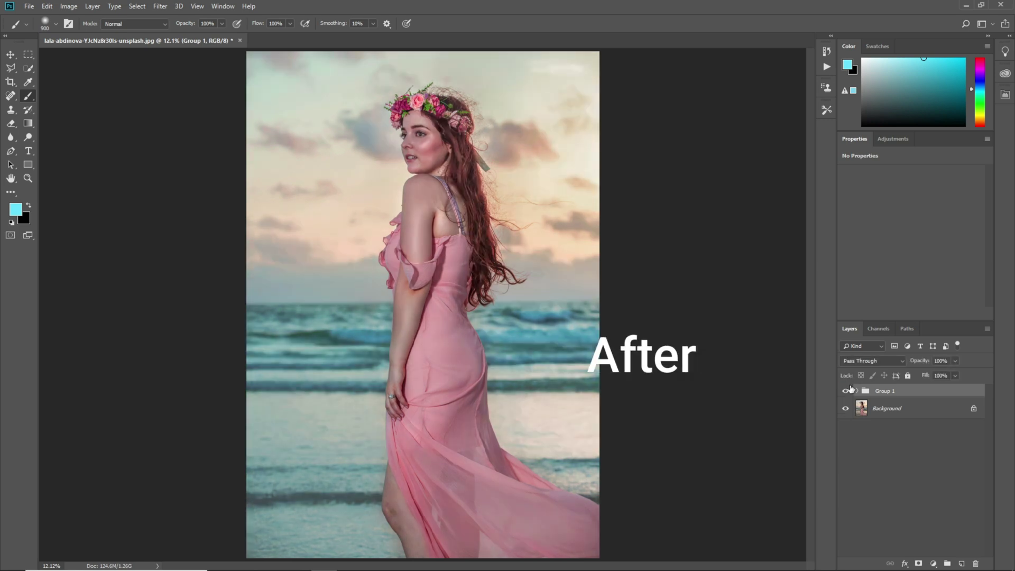